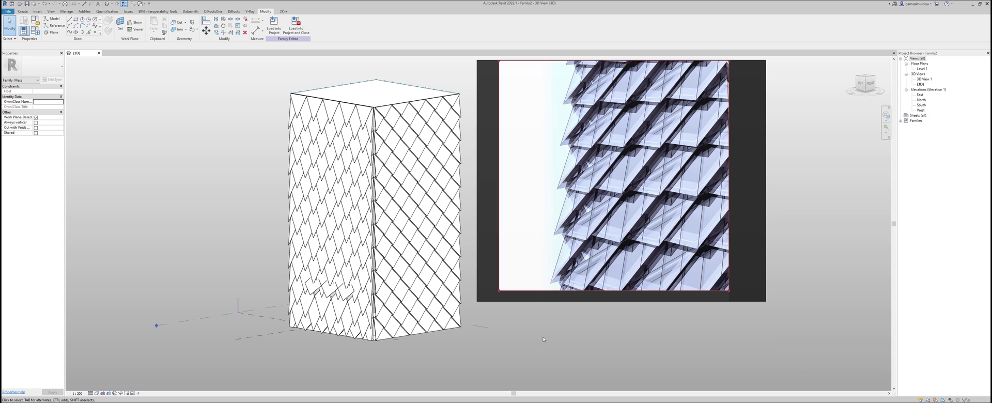
Examine the panelled facades of the finished tower from several sides
{"action": "middle_click_drag", "start_coordinate": [543, 339], "coordinate": [445, 279], "text": "shift"}
{"action": "scroll", "coordinate": [412, 252], "scroll_direction": "up", "scroll_amount": 3}
{"action": "middle_click_drag", "start_coordinate": [412, 252], "coordinate": [383, 255], "text": "shift"}
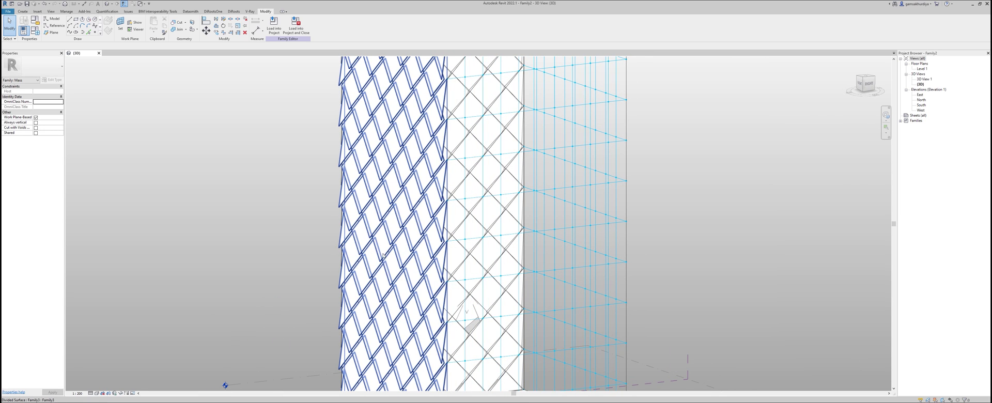
{"action": "middle_click_drag", "start_coordinate": [354, 274], "coordinate": [452, 313], "text": "shift"}
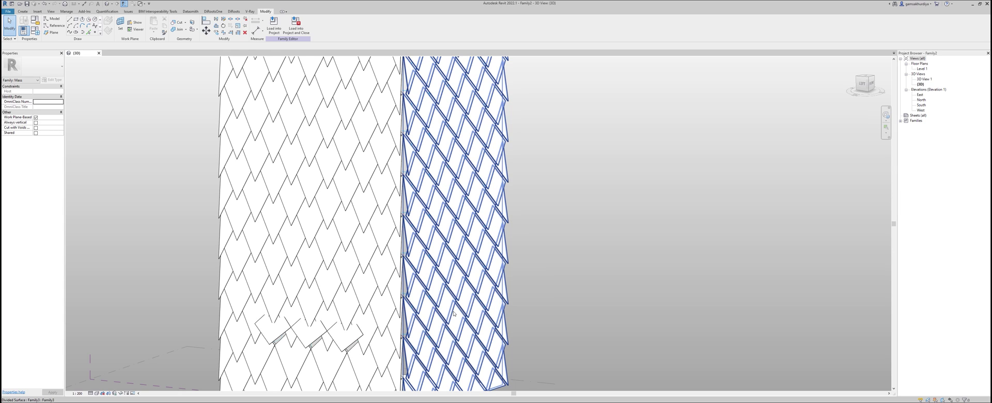
{"action": "key", "text": "z"}
{"action": "key", "text": "r"}
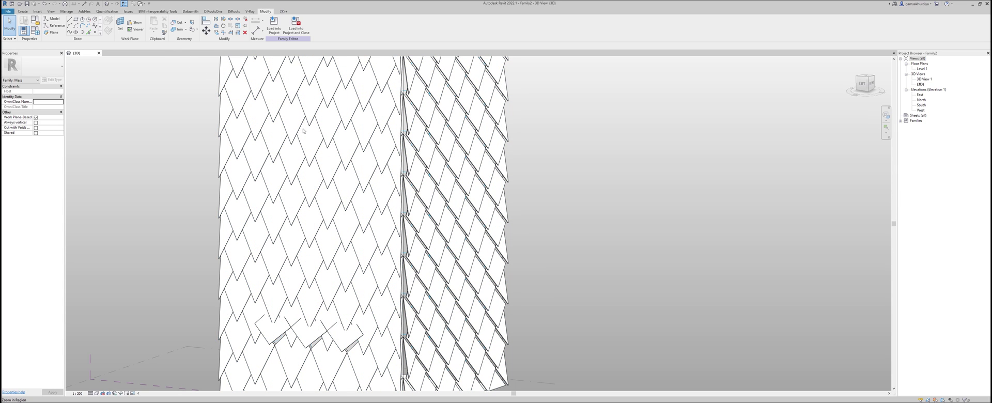
{"action": "key", "text": "Escape"}
Create a new conceptual mass from the Metric Mass.rft template in the English Conceptual Mass folder
{"action": "left_click", "coordinate": [8, 11]}
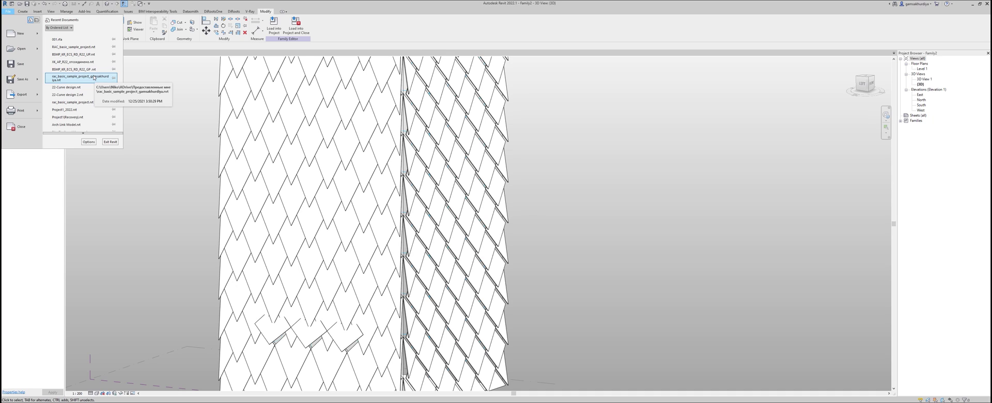
{"action": "mouse_move", "coordinate": [31, 33]}
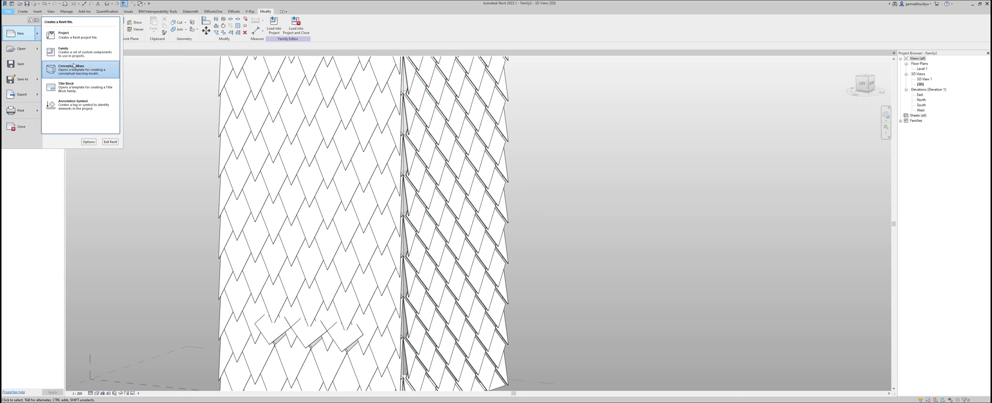
{"action": "left_click", "coordinate": [78, 72]}
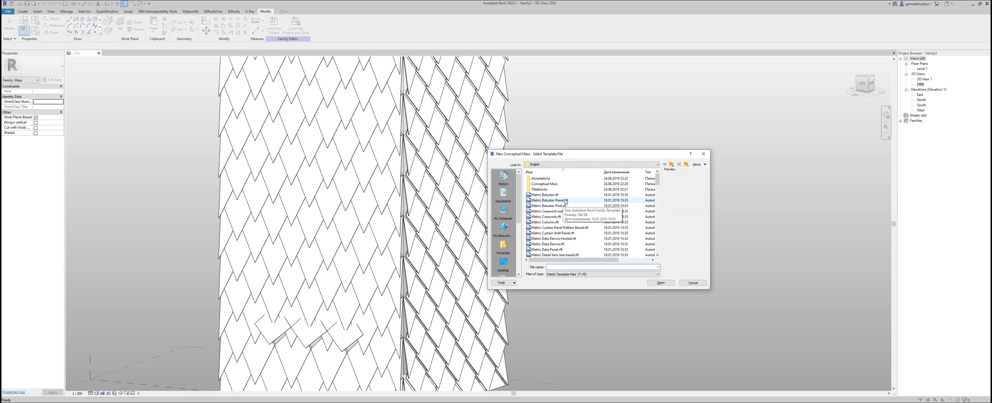
{"action": "double_click", "coordinate": [569, 186]}
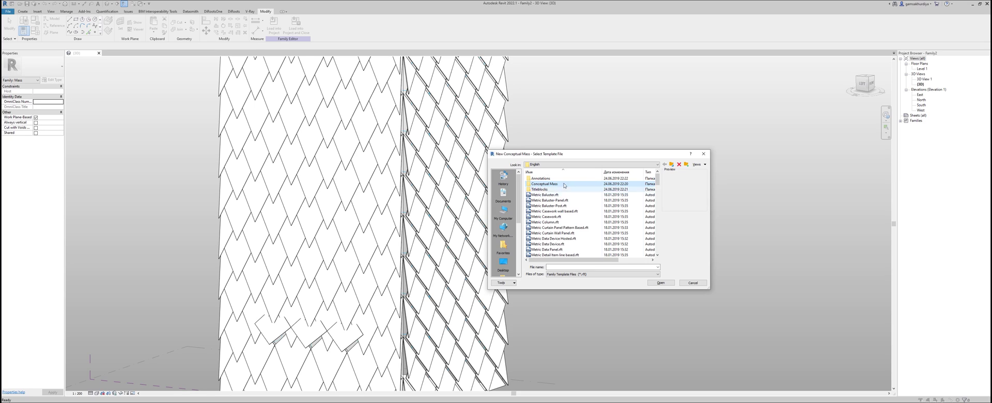
{"action": "double_click", "coordinate": [566, 185]}
{"action": "left_click", "coordinate": [551, 180]}
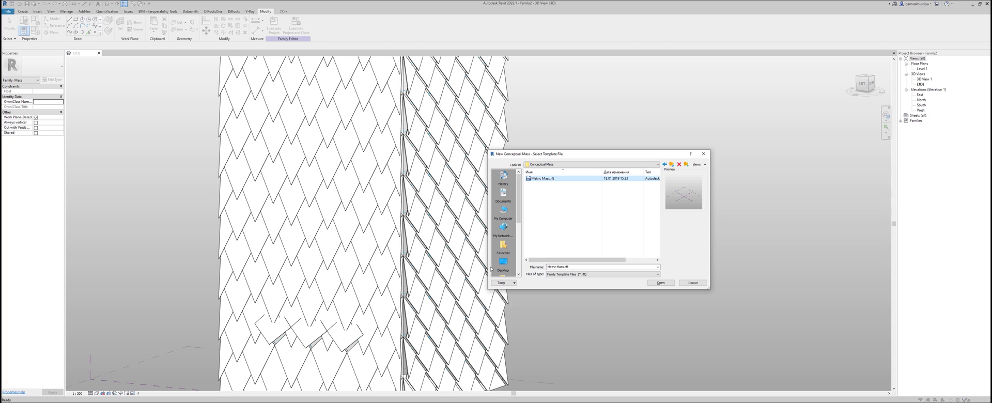
{"action": "left_click", "coordinate": [661, 282]}
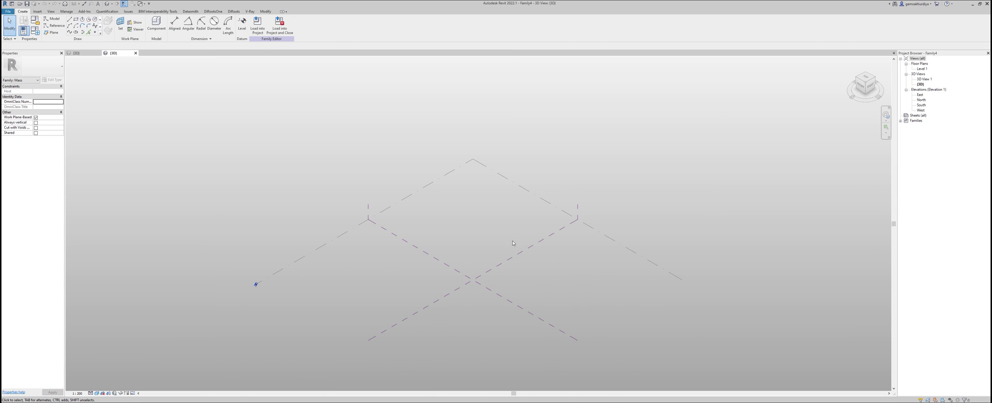
In top view with 3D Snapping off, sketch a horizontal 50000 mm model line on Level 1 just above the horizontal reference plane
{"action": "scroll", "coordinate": [486, 269], "scroll_direction": "up", "scroll_amount": 3}
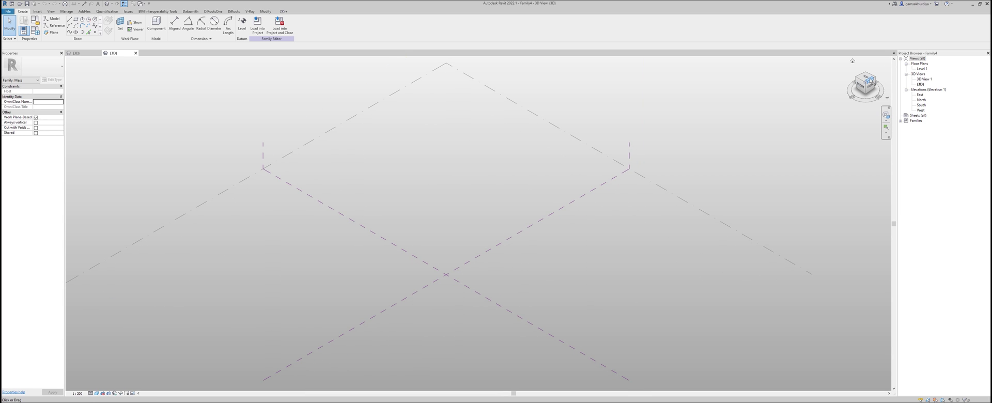
{"action": "left_click_drag", "start_coordinate": [864, 84], "coordinate": [868, 81]}
{"action": "left_click", "coordinate": [867, 79]}
{"action": "scroll", "coordinate": [505, 206], "scroll_direction": "up", "scroll_amount": 5}
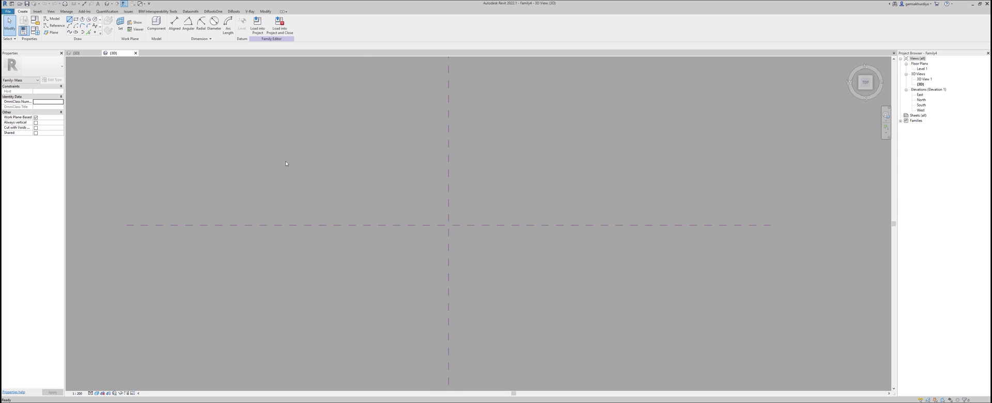
{"action": "key", "text": "l"}
{"action": "key", "text": "i"}
{"action": "left_click", "coordinate": [364, 206]}
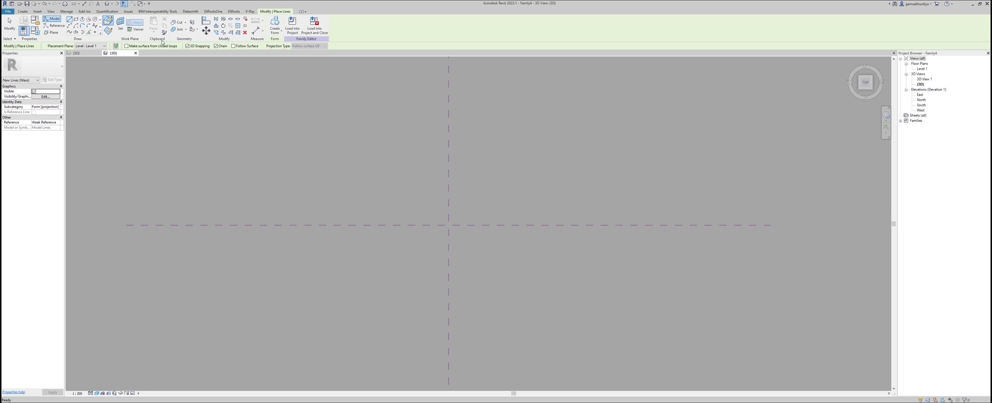
{"action": "left_click", "coordinate": [197, 47]}
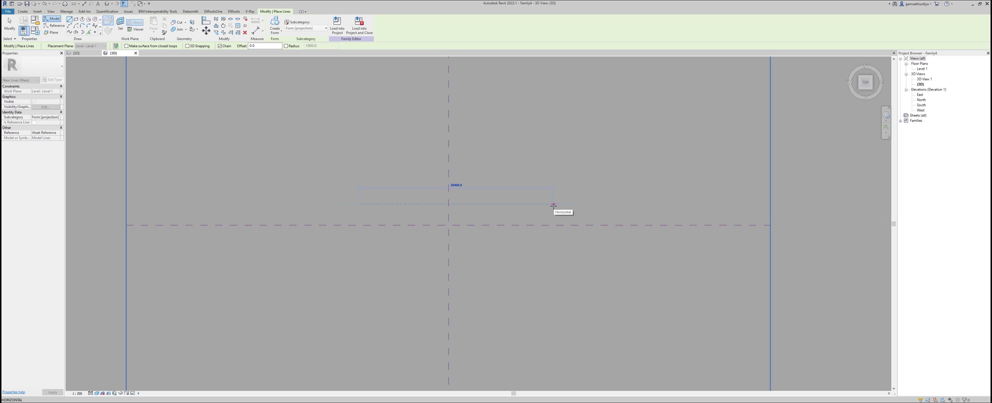
{"action": "type", "text": "50"}
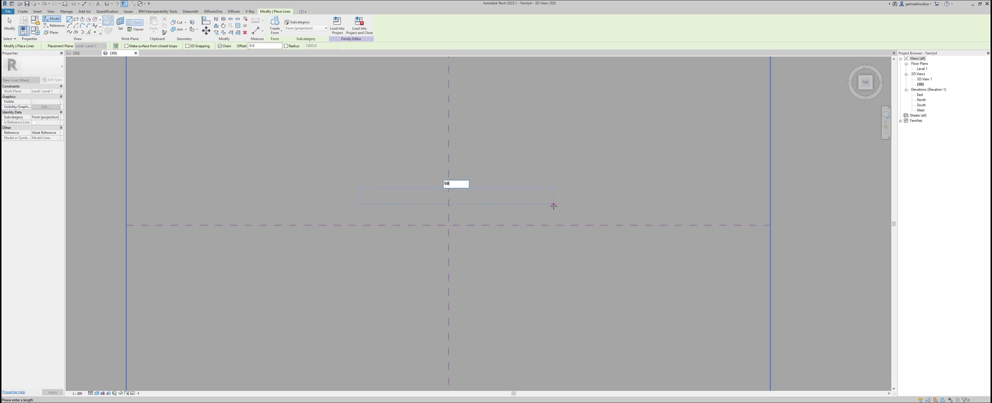
{"action": "key", "text": "Return"}
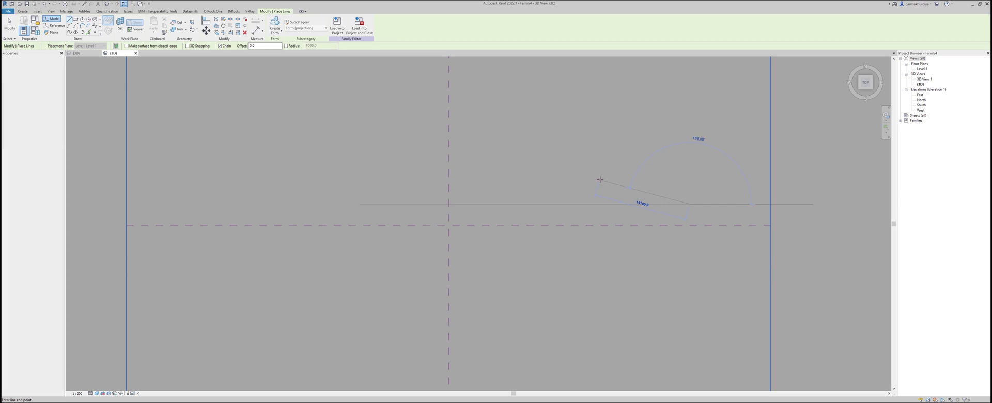
{"action": "key", "text": "Escape"}
{"action": "key", "text": "Escape"}
Create a vertical surface form from the model line
{"action": "scroll", "coordinate": [595, 194], "scroll_direction": "down", "scroll_amount": 2}
{"action": "middle_click_drag", "start_coordinate": [641, 226], "coordinate": [558, 151], "text": "shift"}
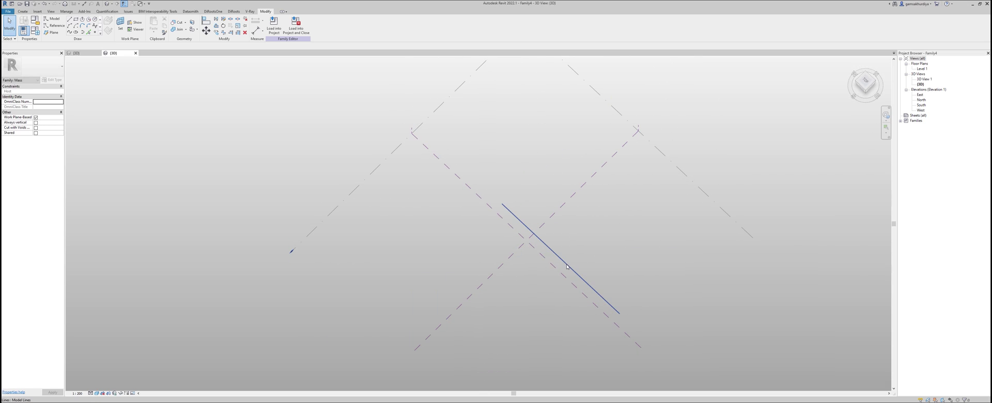
{"action": "left_click", "coordinate": [617, 289]}
{"action": "middle_click_drag", "start_coordinate": [625, 236], "coordinate": [505, 209]}
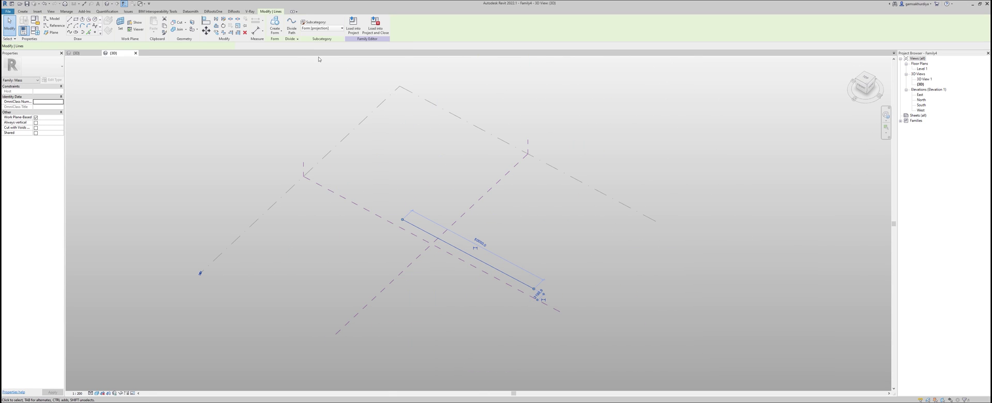
{"action": "left_click", "coordinate": [274, 30]}
{"action": "left_click", "coordinate": [295, 37]}
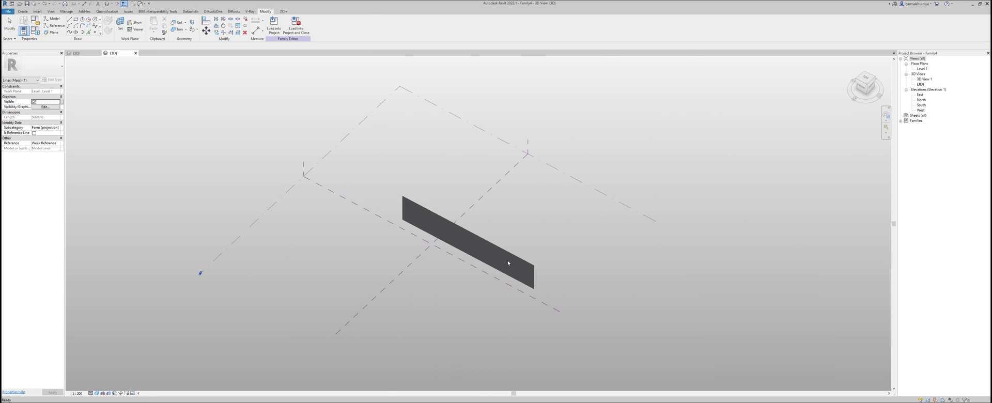
{"action": "key", "text": "Escape"}
Set the height of the vertical surface form to 150000 mm
{"action": "left_click", "coordinate": [544, 269]}
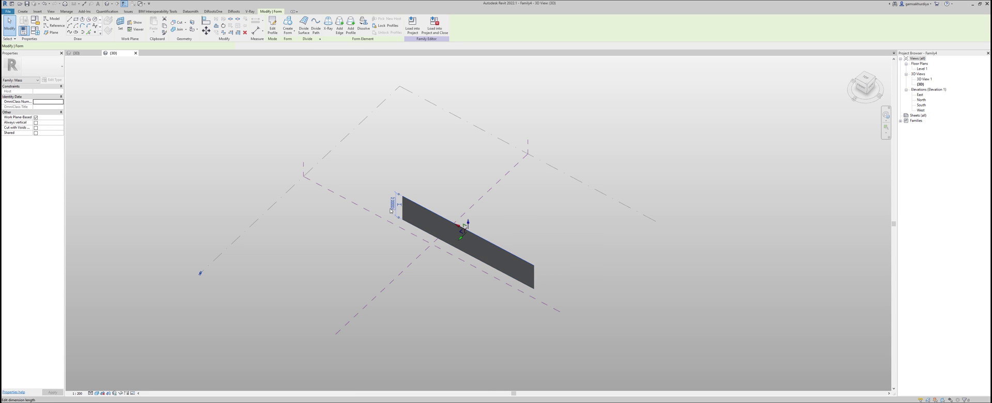
{"action": "left_click", "coordinate": [395, 204]}
{"action": "type", "text": "150000"}
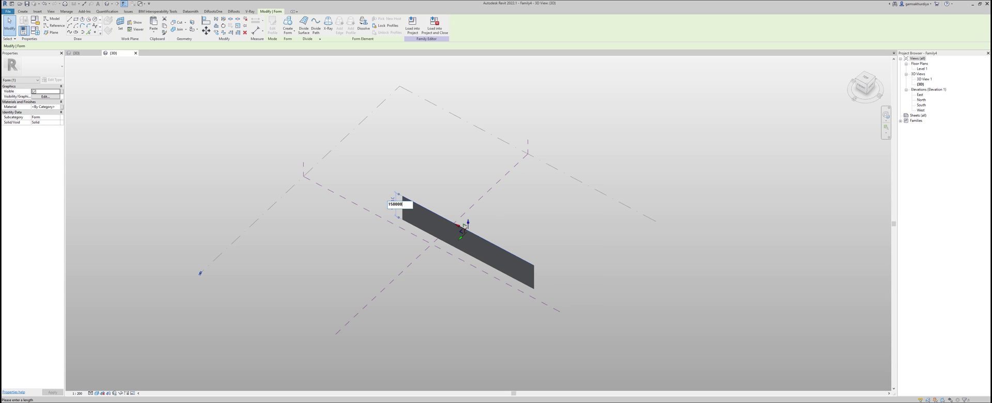
{"action": "key", "text": "Return"}
{"action": "key", "text": "Escape"}
{"action": "scroll", "coordinate": [594, 250], "scroll_direction": "down", "scroll_amount": 3}
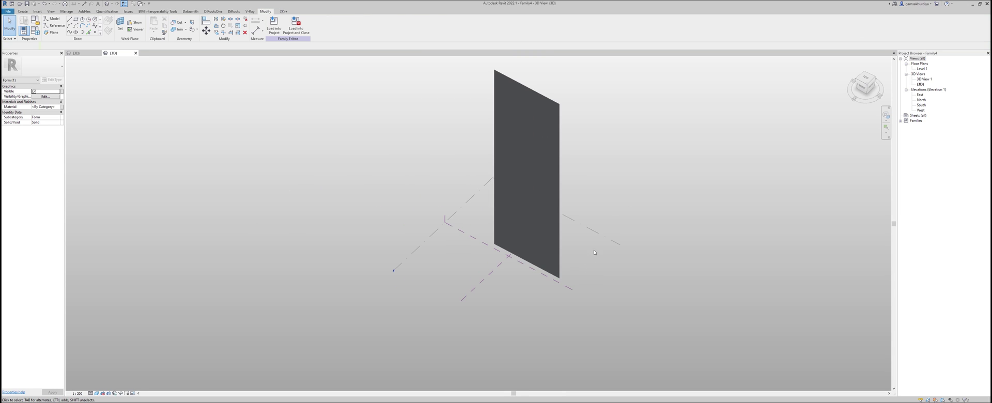
Divide the tall vertical surface into a UV grid
{"action": "middle_click_drag", "start_coordinate": [520, 274], "coordinate": [516, 250], "text": "shift"}
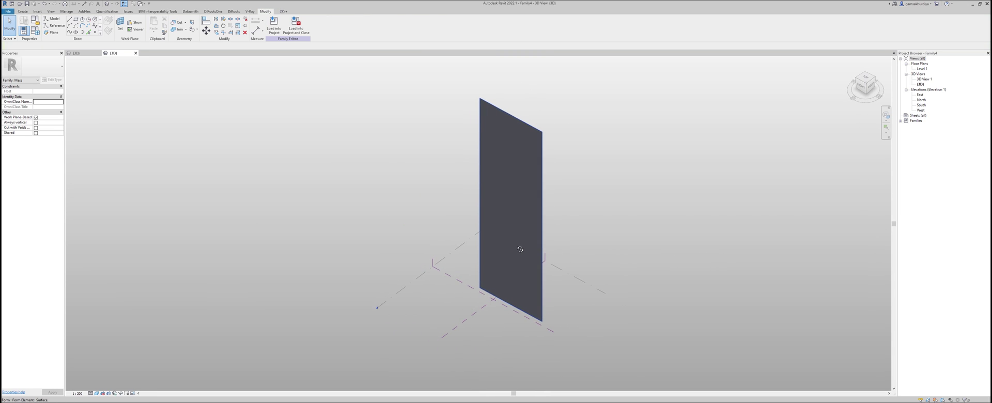
{"action": "left_click", "coordinate": [519, 228]}
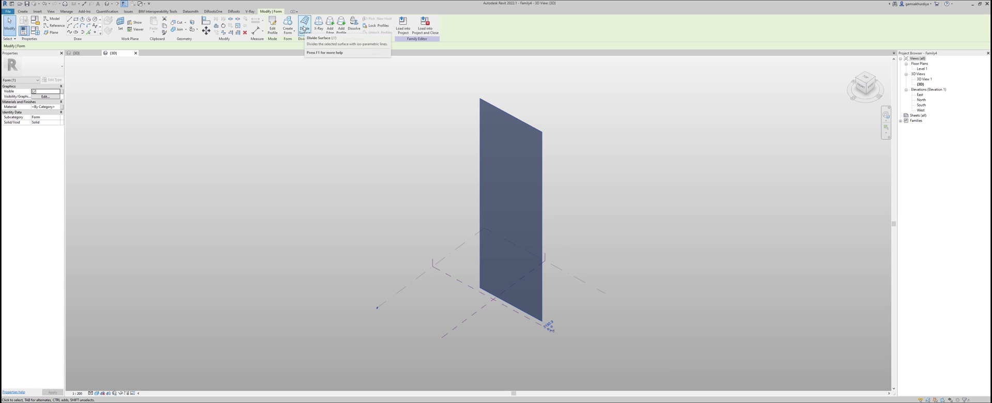
{"action": "left_click", "coordinate": [305, 29]}
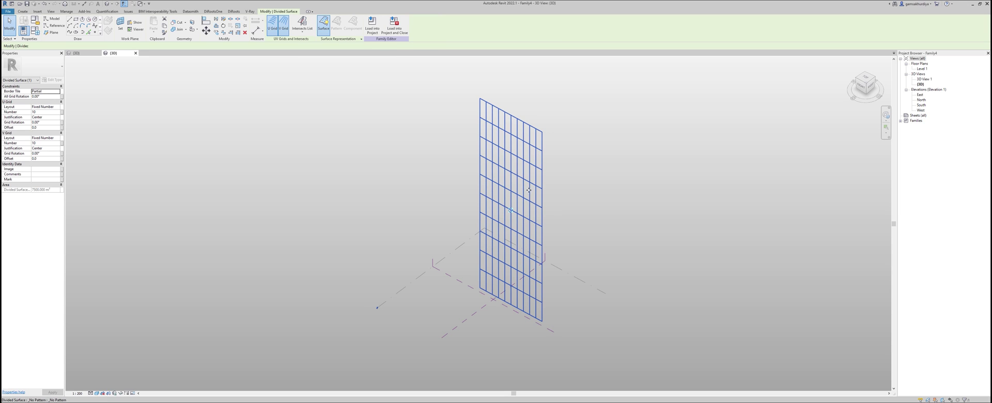
{"action": "middle_click_drag", "start_coordinate": [521, 202], "coordinate": [653, 181], "text": "shift"}
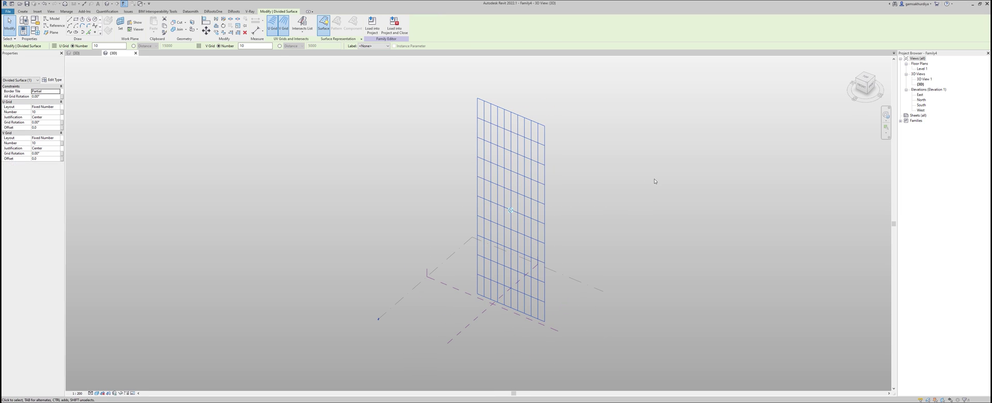
Apply the Rhomboid pattern to the divided surface
{"action": "left_click", "coordinate": [520, 162]}
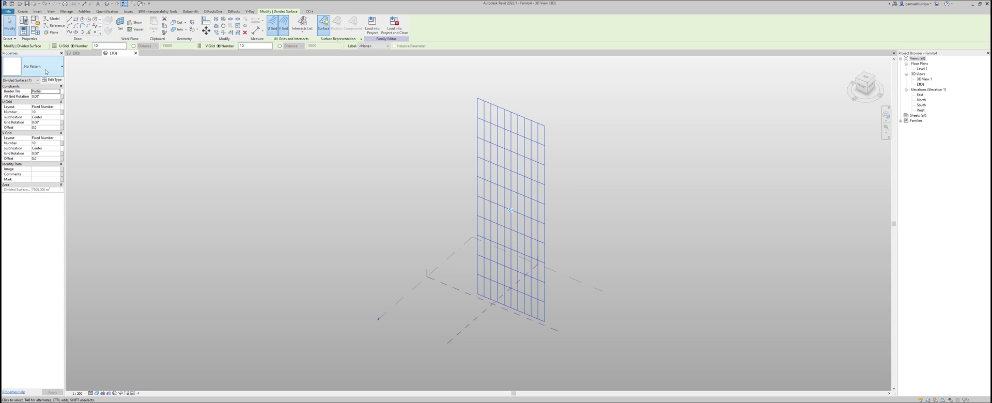
{"action": "left_click", "coordinate": [42, 66]}
{"action": "scroll", "coordinate": [49, 248], "scroll_direction": "down", "scroll_amount": 3}
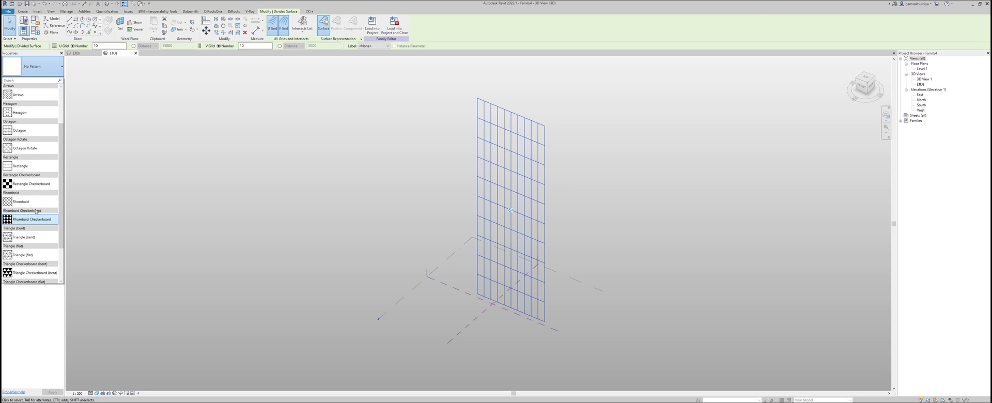
{"action": "left_click", "coordinate": [209, 243]}
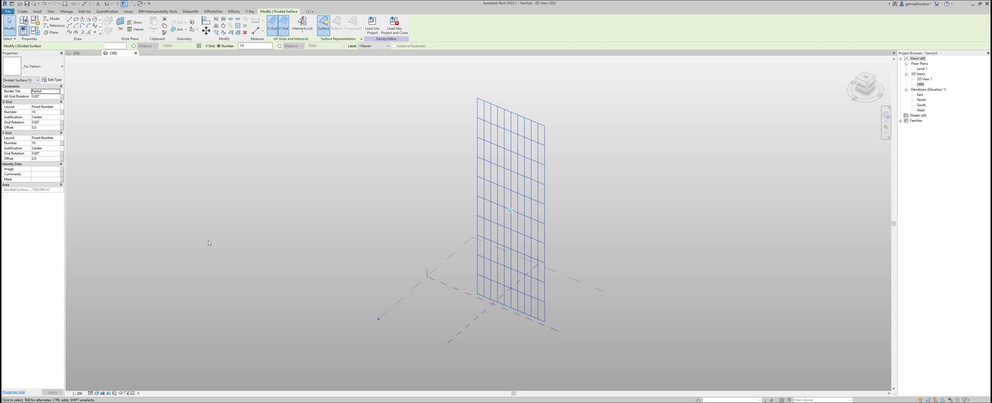
{"action": "mouse_move", "coordinate": [329, 219]}
{"action": "middle_mouse_down", "text": "shift"}
{"action": "mouse_move", "coordinate": [310, 220]}
{"action": "mouse_move", "coordinate": [330, 213]}
{"action": "middle_mouse_up", "text": "shift"}
{"action": "left_click", "coordinate": [330, 213]}
{"action": "left_click", "coordinate": [495, 205]}
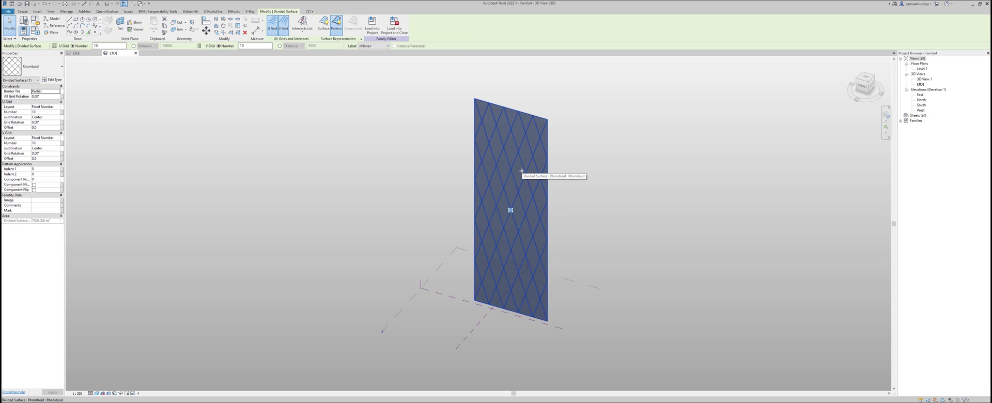
{"action": "left_click", "coordinate": [572, 207]}
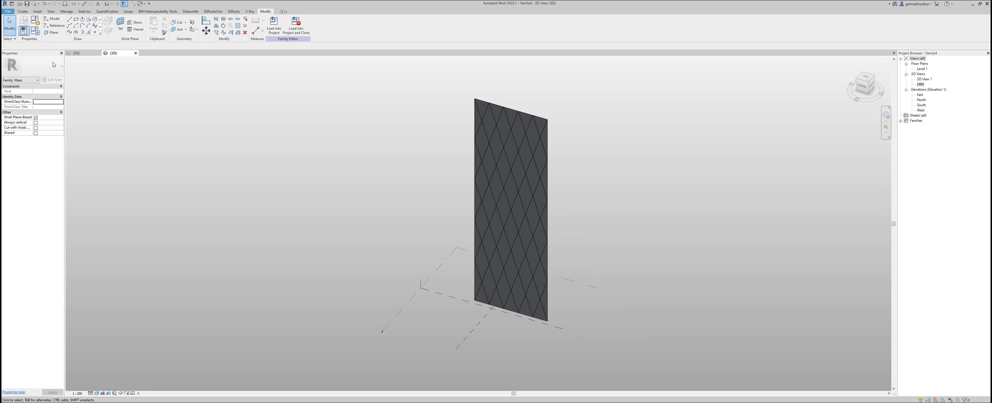
Create a new family from the English Metric Curtain Panel Pattern Based.rft template
{"action": "left_click", "coordinate": [7, 11]}
{"action": "mouse_move", "coordinate": [37, 36]}
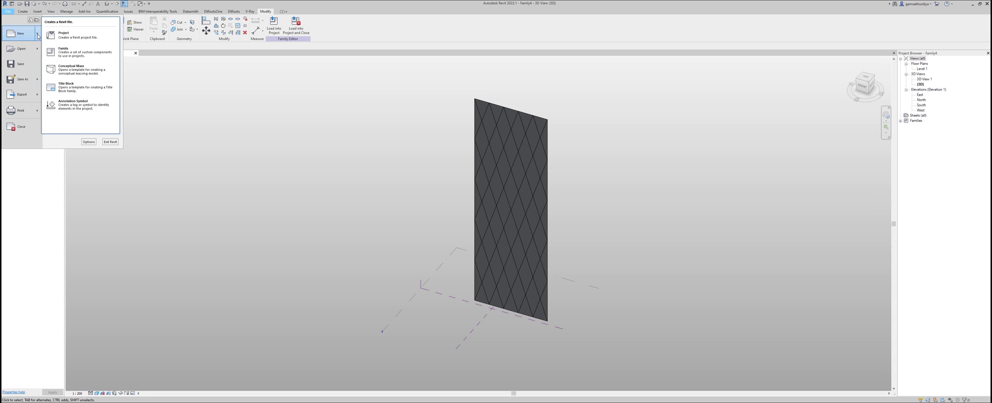
{"action": "left_click", "coordinate": [77, 54]}
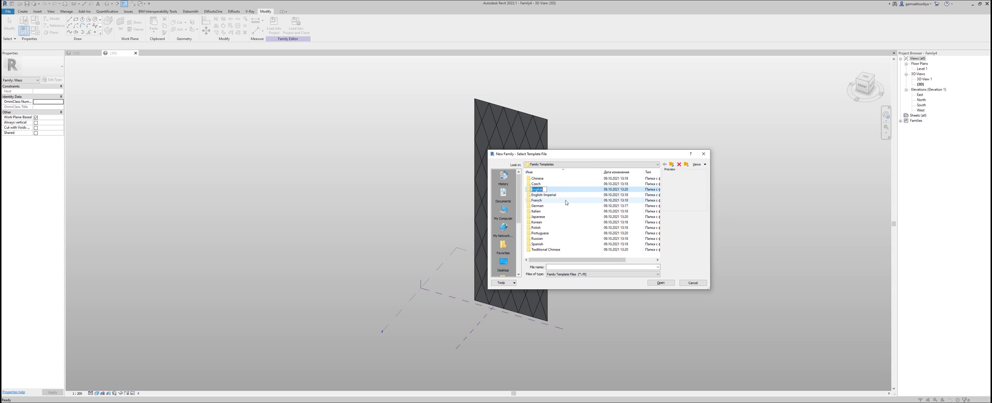
{"action": "double_click", "coordinate": [569, 190]}
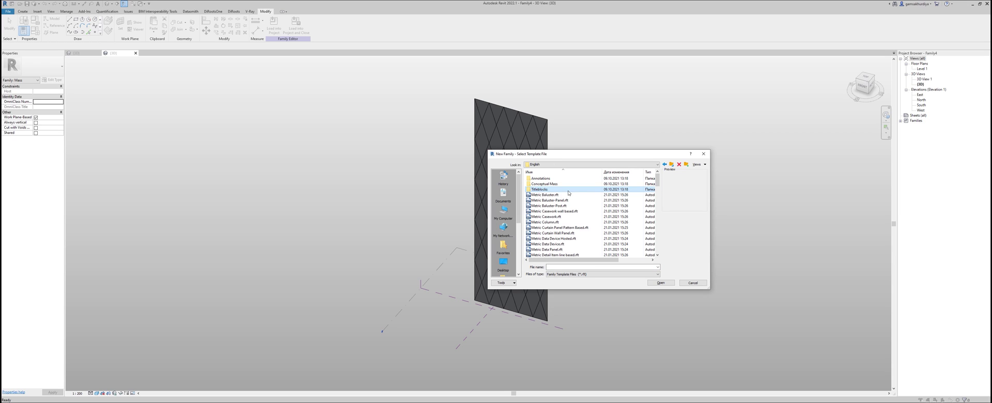
{"action": "left_click", "coordinate": [548, 206]}
{"action": "left_click", "coordinate": [536, 228]}
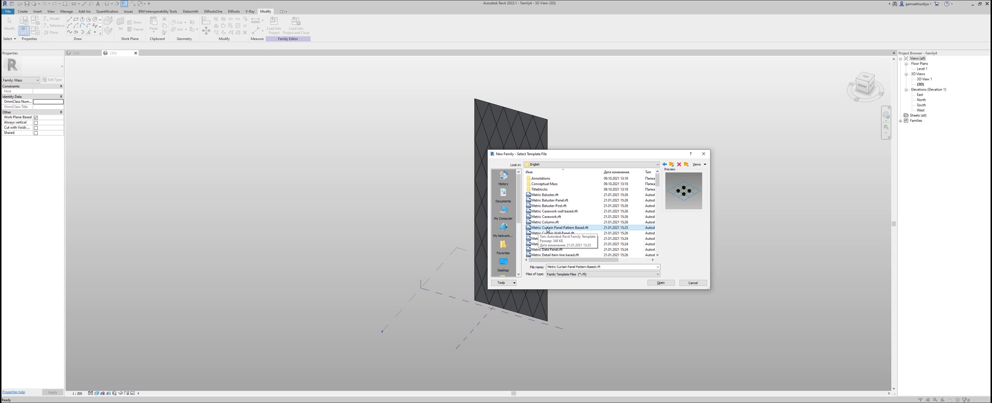
{"action": "left_click", "coordinate": [663, 283]}
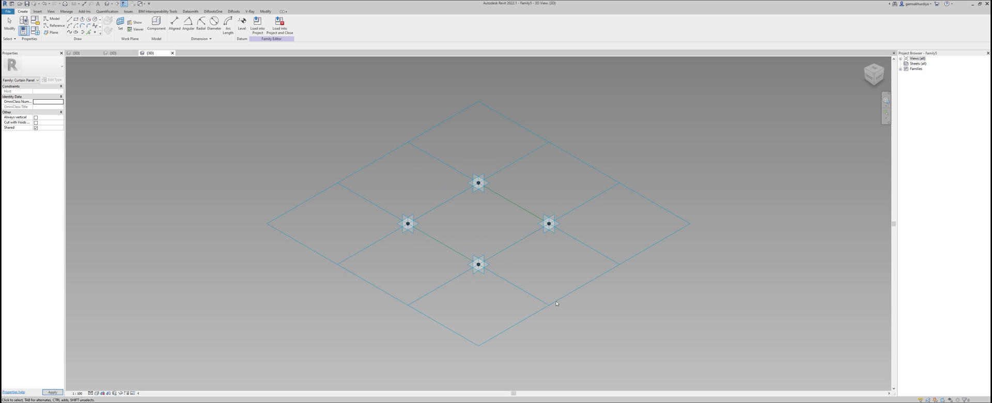
Change the tile pattern grid of the curtain panel family to Rhomboid
{"action": "scroll", "coordinate": [550, 221], "scroll_direction": "down", "scroll_amount": 4}
{"action": "middle_click_drag", "start_coordinate": [522, 212], "coordinate": [548, 196], "text": "shift"}
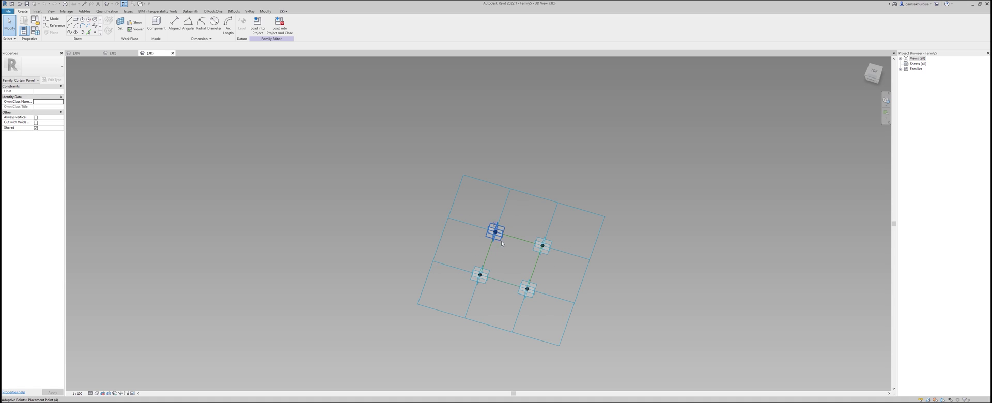
{"action": "left_click_drag", "start_coordinate": [667, 177], "coordinate": [584, 307]}
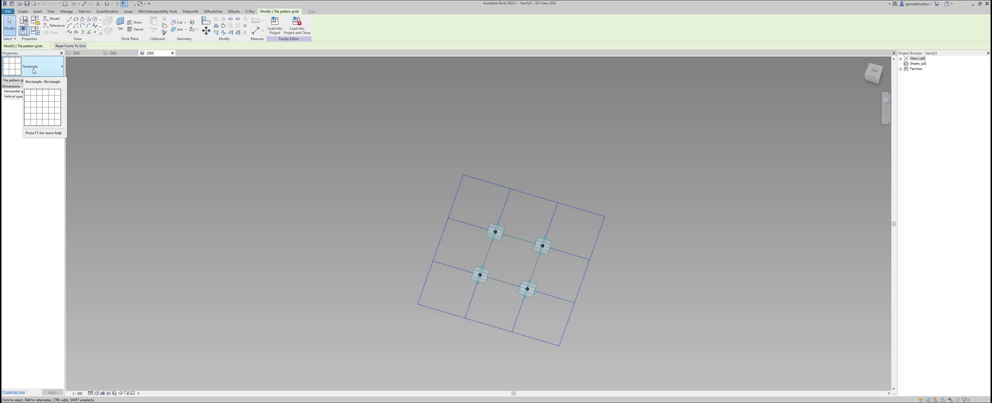
{"action": "left_click", "coordinate": [33, 71]}
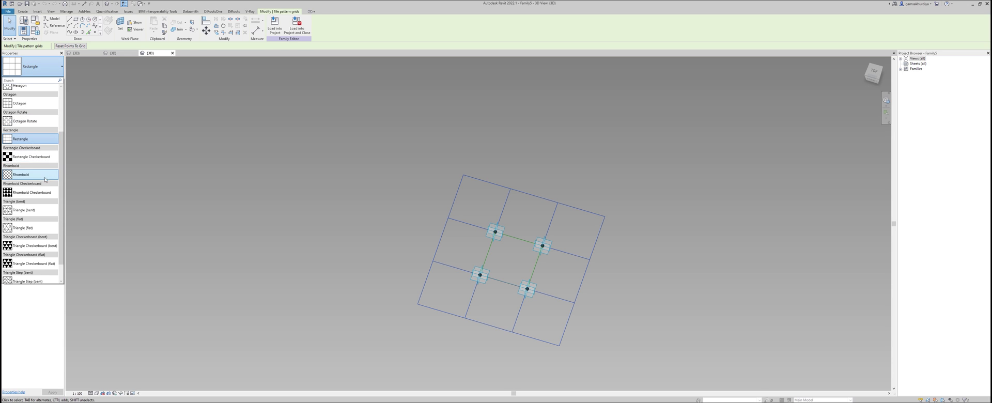
{"action": "scroll", "coordinate": [39, 199], "scroll_direction": "up", "scroll_amount": 3}
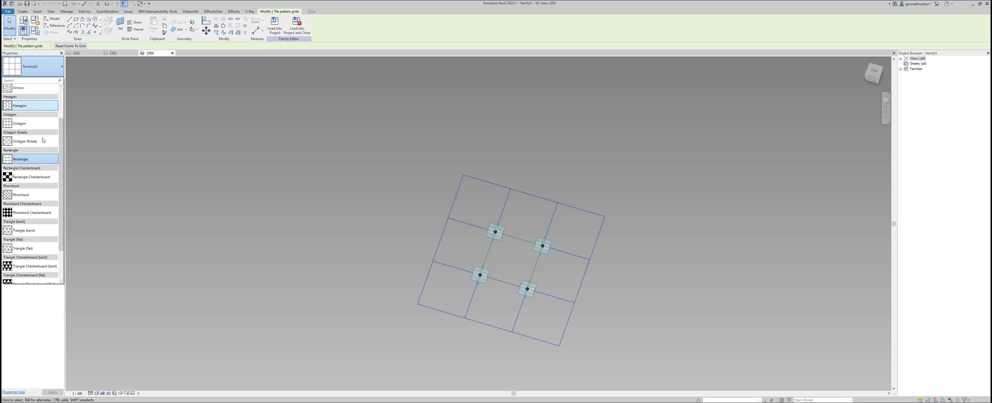
{"action": "left_click", "coordinate": [21, 195]}
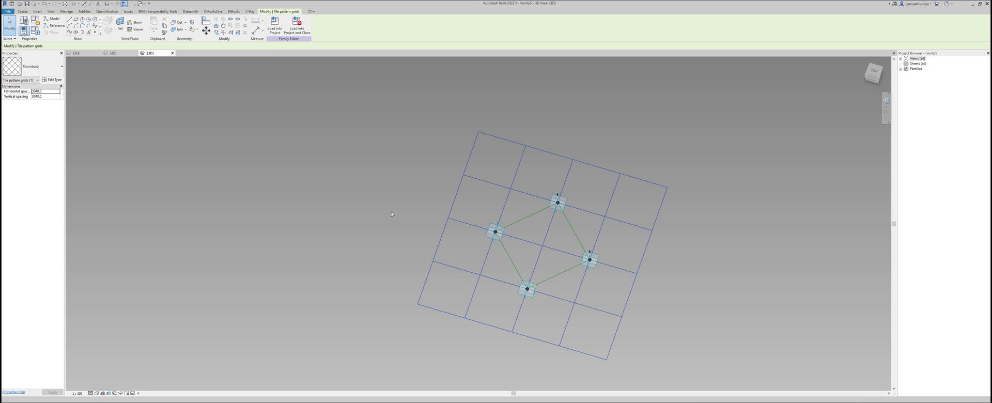
{"action": "left_click", "coordinate": [550, 222]}
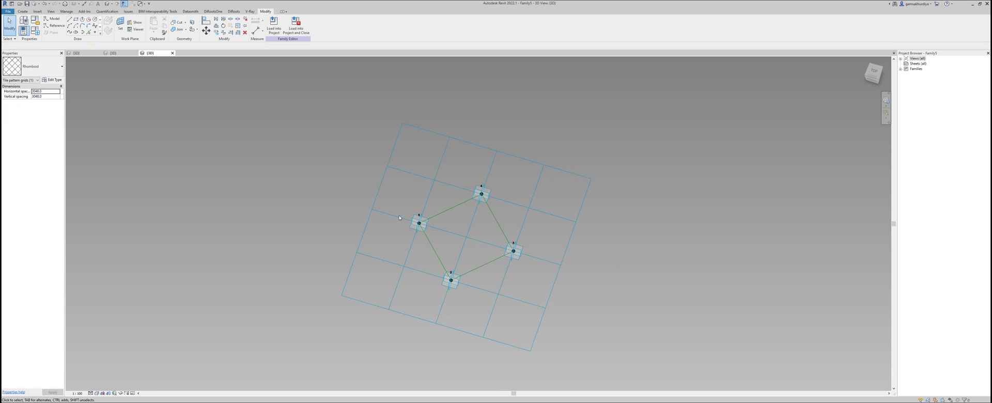
{"action": "key", "text": "Tab"}
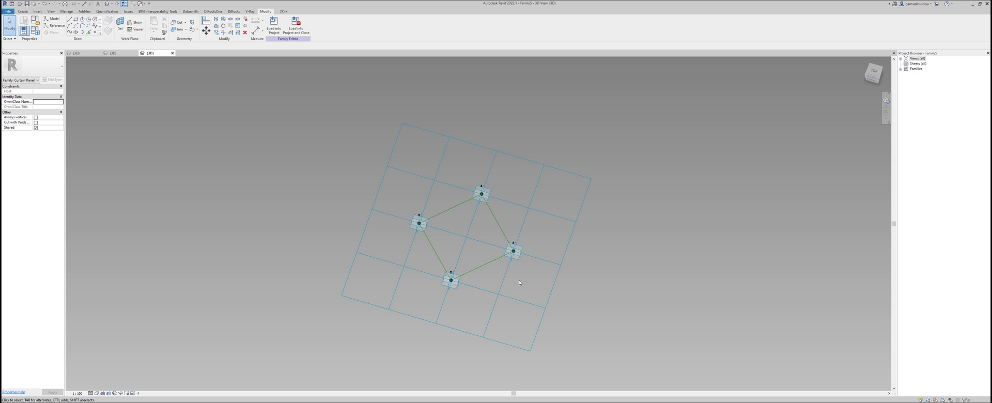
Try to set the work plane on a reference plane of adaptive placement point 2
{"action": "middle_click_drag", "start_coordinate": [564, 268], "coordinate": [621, 280], "text": "shift"}
{"action": "scroll", "coordinate": [540, 268], "scroll_direction": "up", "scroll_amount": 3}
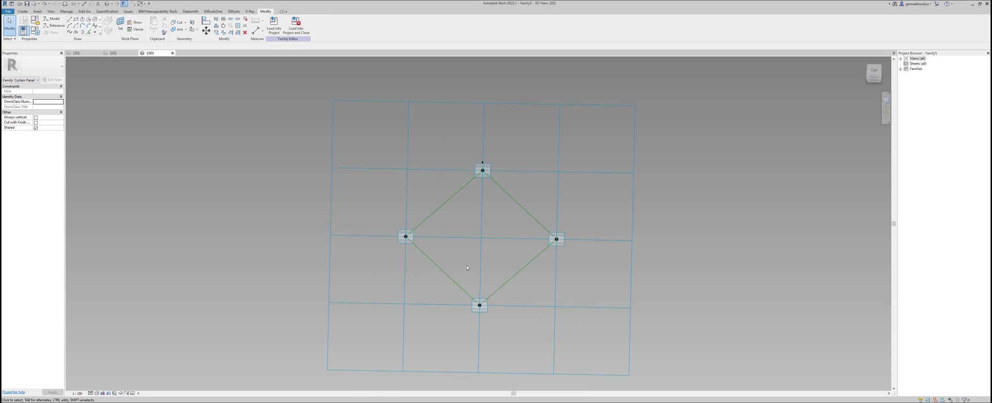
{"action": "middle_click_drag", "start_coordinate": [538, 265], "coordinate": [443, 304], "text": "shift"}
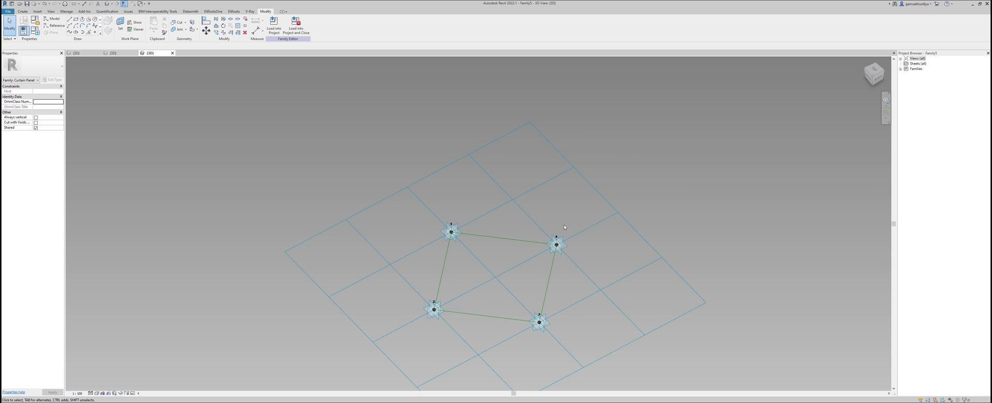
{"action": "middle_click_drag", "start_coordinate": [514, 287], "coordinate": [552, 257], "text": "shift"}
{"action": "scroll", "coordinate": [548, 257], "scroll_direction": "up", "scroll_amount": 3}
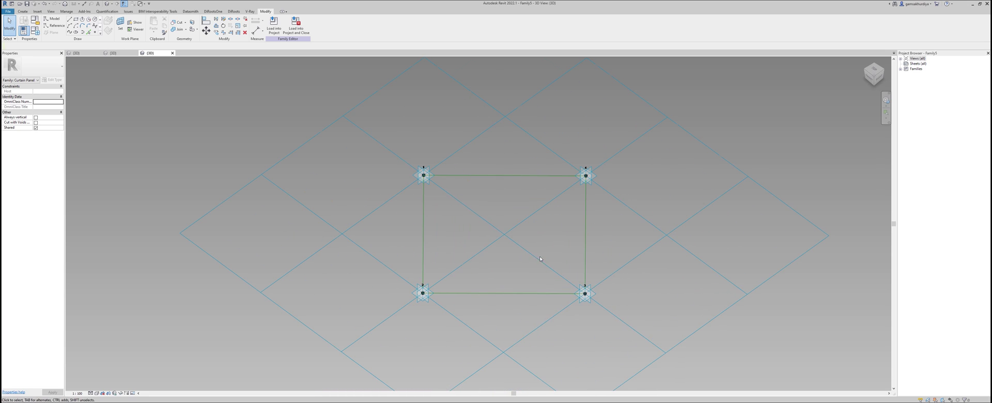
{"action": "scroll", "coordinate": [463, 269], "scroll_direction": "up", "scroll_amount": 7}
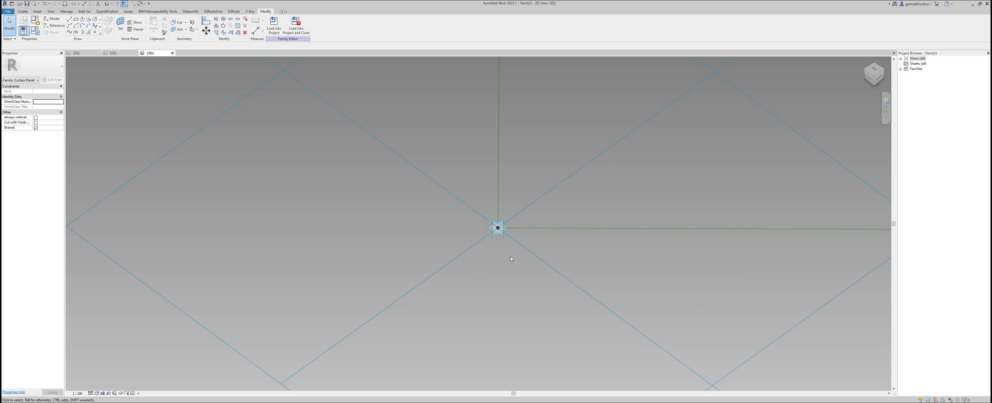
{"action": "middle_click_drag", "start_coordinate": [511, 259], "coordinate": [504, 295]}
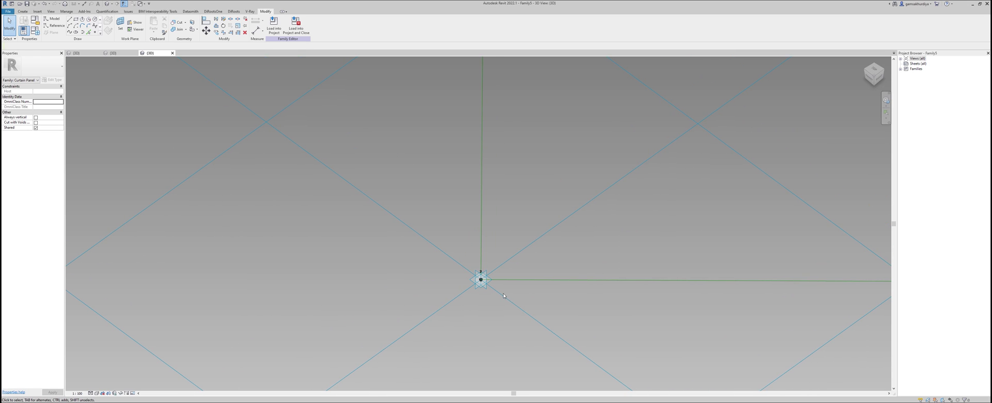
{"action": "left_click", "coordinate": [120, 24]}
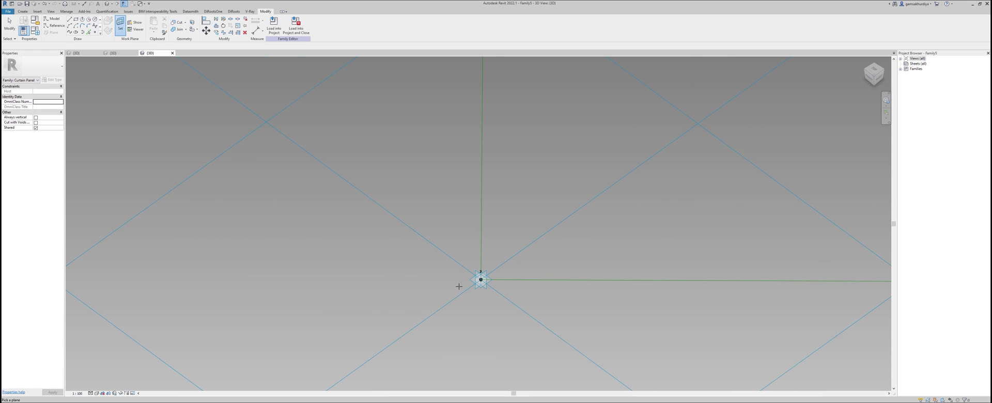
{"action": "left_click", "coordinate": [487, 290]}
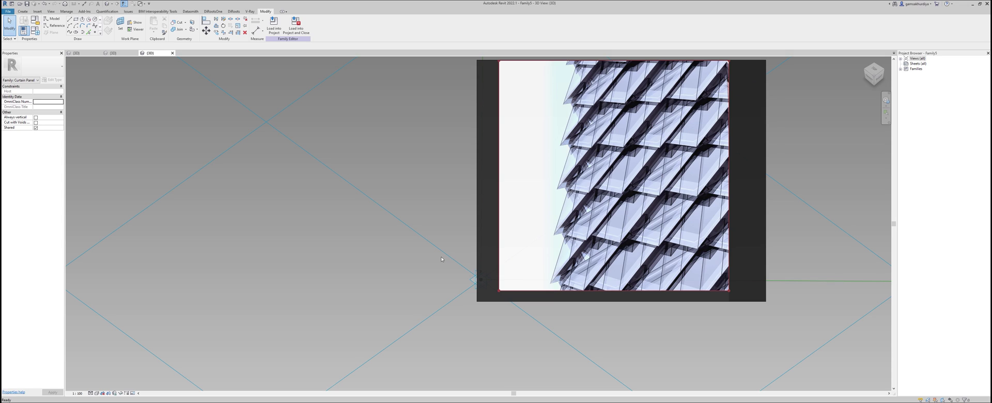
Examine the rhomboid's diagonally opposite adaptive points, placement points 4 and 2
{"action": "scroll", "coordinate": [434, 257], "scroll_direction": "down", "scroll_amount": 1}
{"action": "middle_click_drag", "start_coordinate": [485, 277], "coordinate": [459, 314]}
{"action": "left_click_drag", "start_coordinate": [607, 126], "coordinate": [697, 186]}
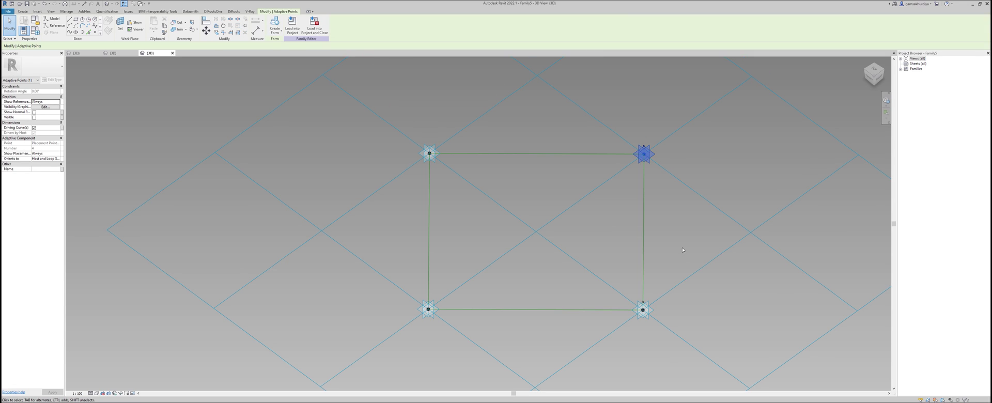
{"action": "left_click_drag", "start_coordinate": [368, 294], "coordinate": [470, 350]}
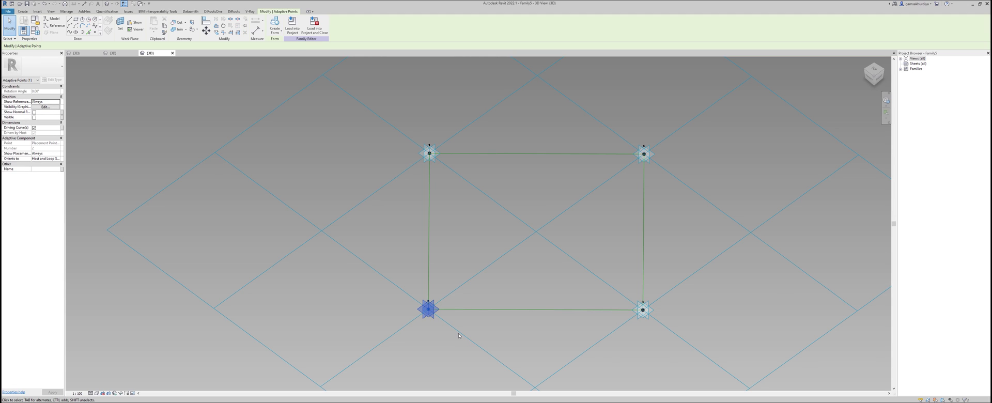
{"action": "middle_click_drag", "start_coordinate": [446, 353], "coordinate": [519, 296]}
{"action": "key", "text": "Escape"}
{"action": "scroll", "coordinate": [507, 256], "scroll_direction": "up", "scroll_amount": 4}
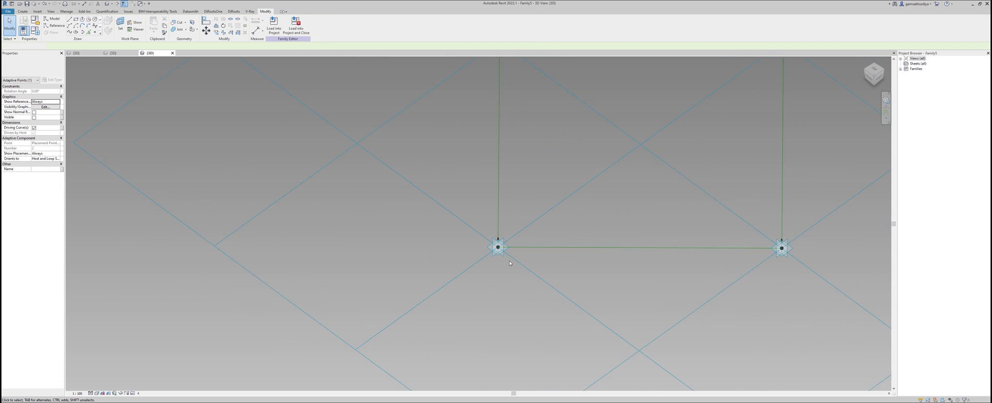
{"action": "scroll", "coordinate": [427, 244], "scroll_direction": "up", "scroll_amount": 2}
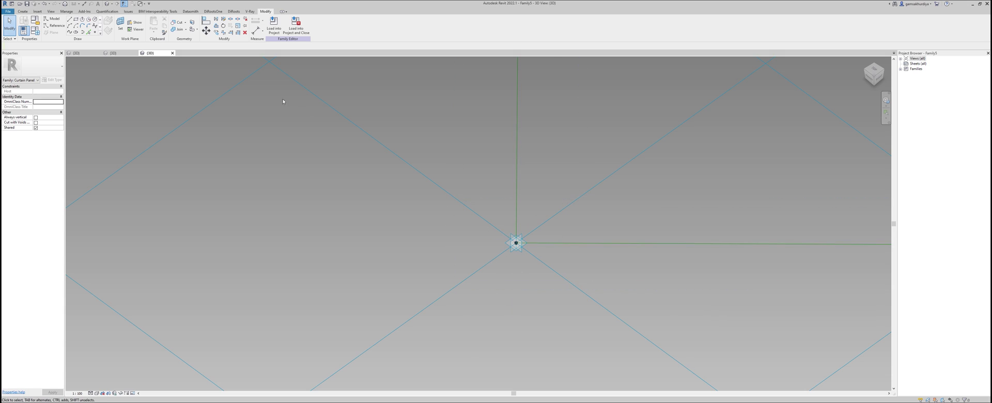
Place a reference point on adaptive placement point 2, using that point's vertical reference plane as the work plane
{"action": "left_click", "coordinate": [55, 25]}
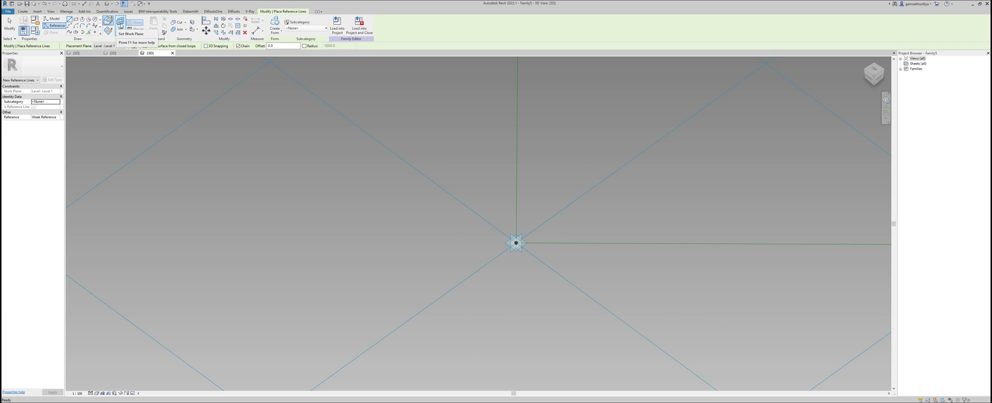
{"action": "left_click", "coordinate": [95, 32]}
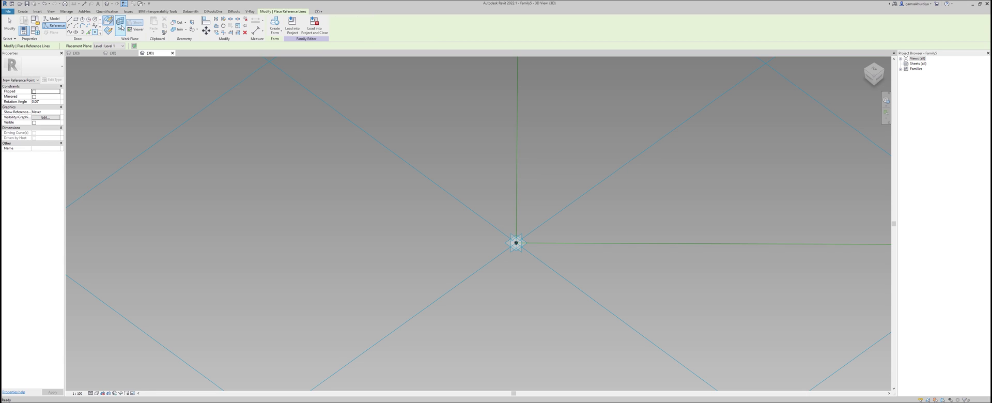
{"action": "key", "text": "Escape"}
{"action": "key", "text": "Escape"}
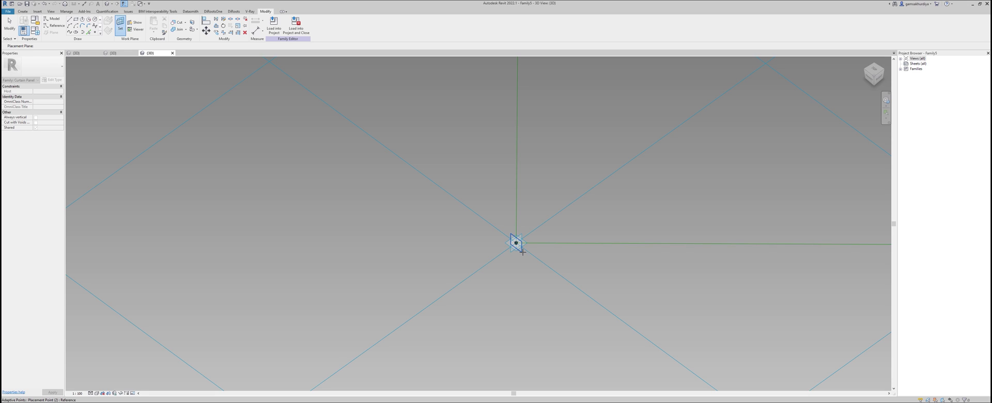
{"action": "key", "text": "Return"}
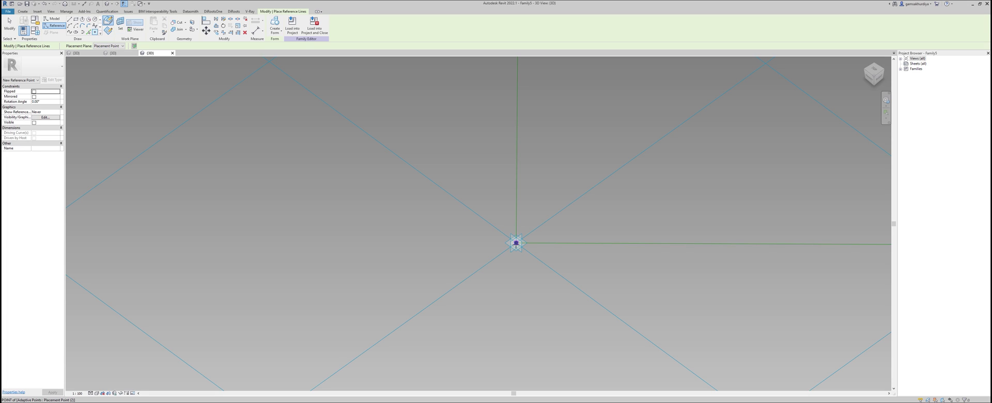
{"action": "key", "text": "Escape"}
{"action": "key", "text": "Escape"}
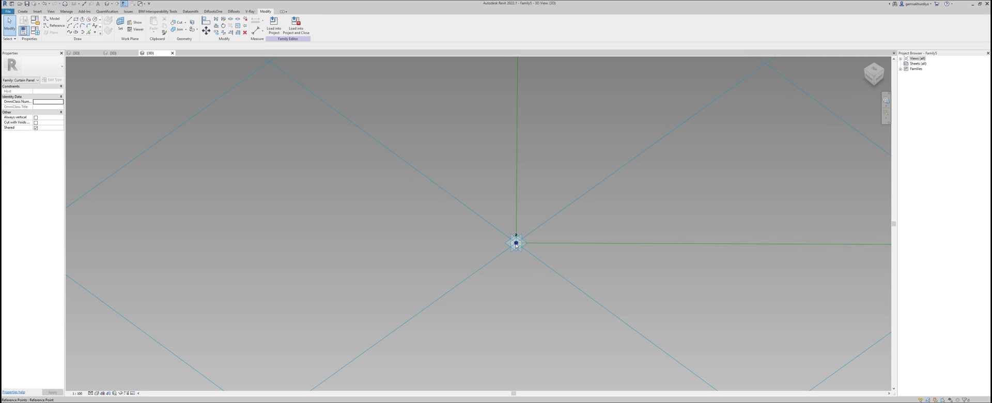
Set the offset of the new reference point at placement point 2 to -500
{"action": "left_click", "coordinate": [516, 244]}
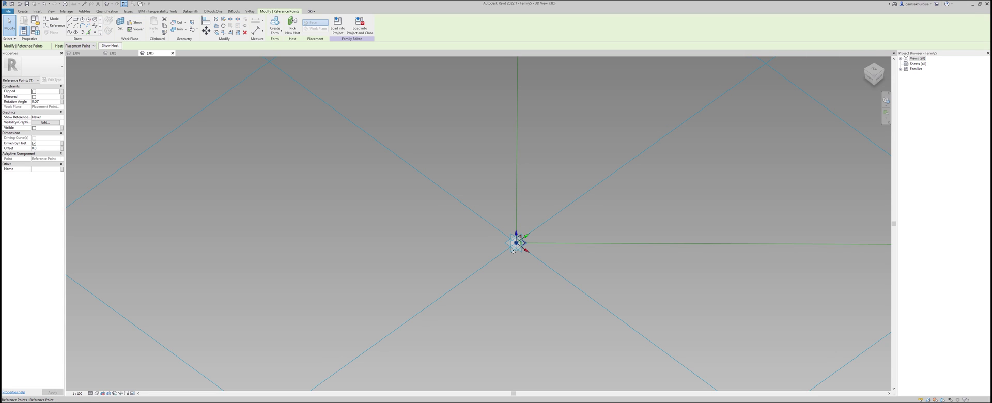
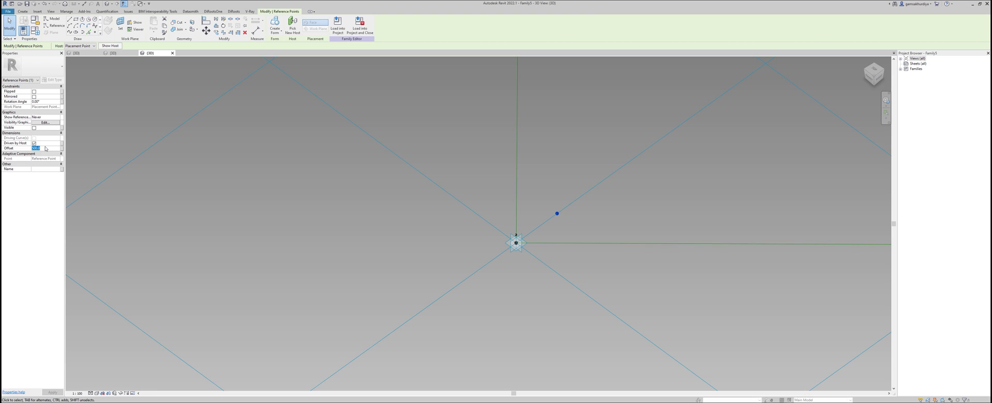
{"action": "type", "text": "-5"}
{"action": "key", "text": "Return"}
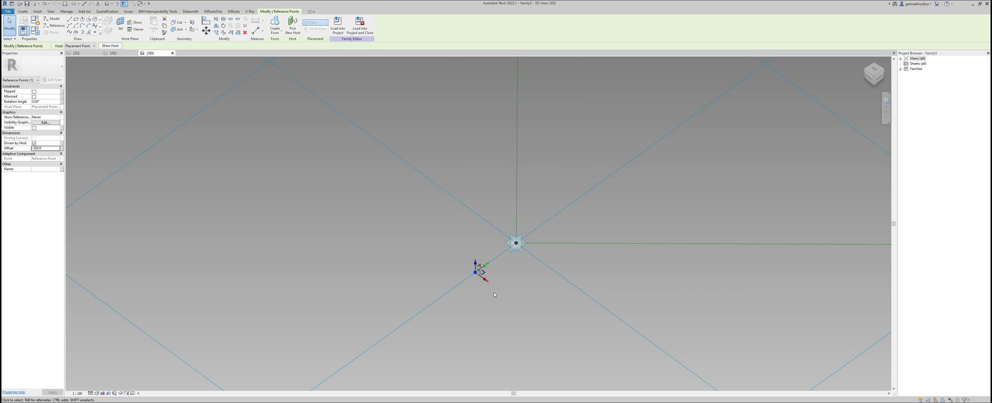
{"action": "key", "text": "Escape"}
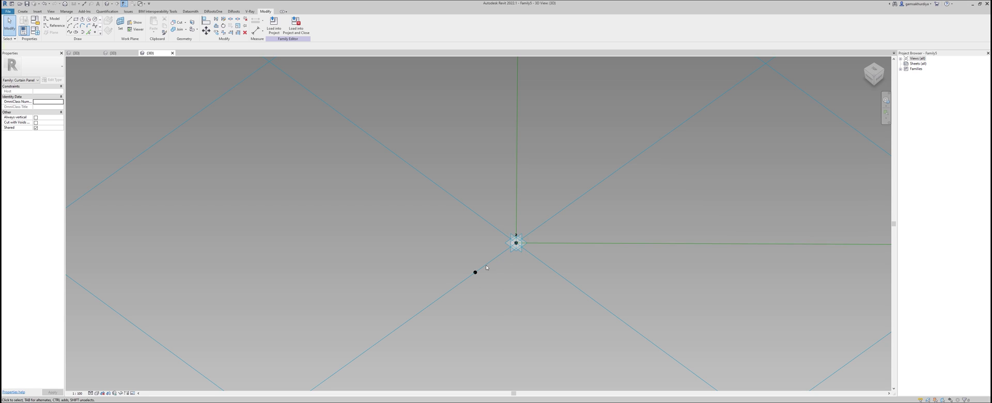
Set the offset reference point to always show its reference planes
{"action": "scroll", "coordinate": [517, 269], "scroll_direction": "down", "scroll_amount": 3}
{"action": "middle_click_drag", "start_coordinate": [517, 270], "coordinate": [463, 309]}
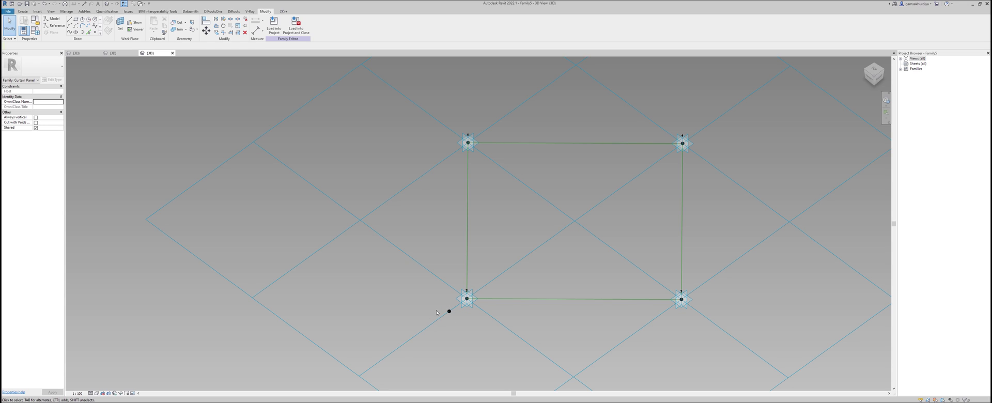
{"action": "scroll", "coordinate": [444, 326], "scroll_direction": "up", "scroll_amount": 2}
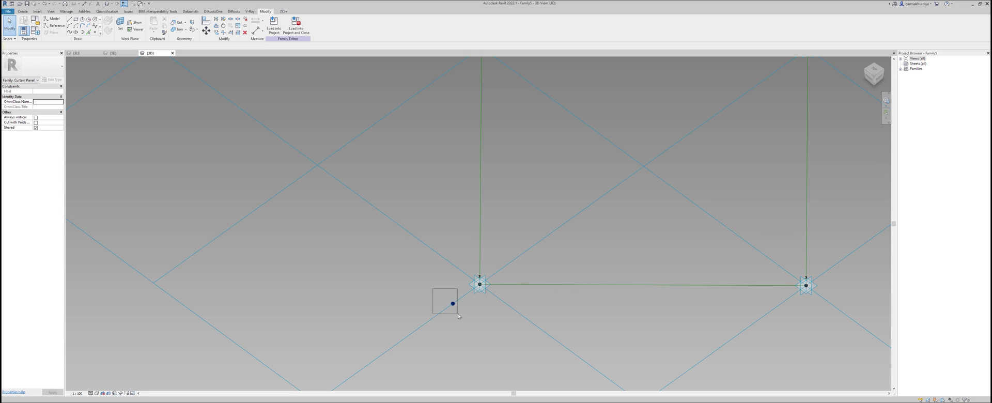
{"action": "left_click", "coordinate": [452, 303]}
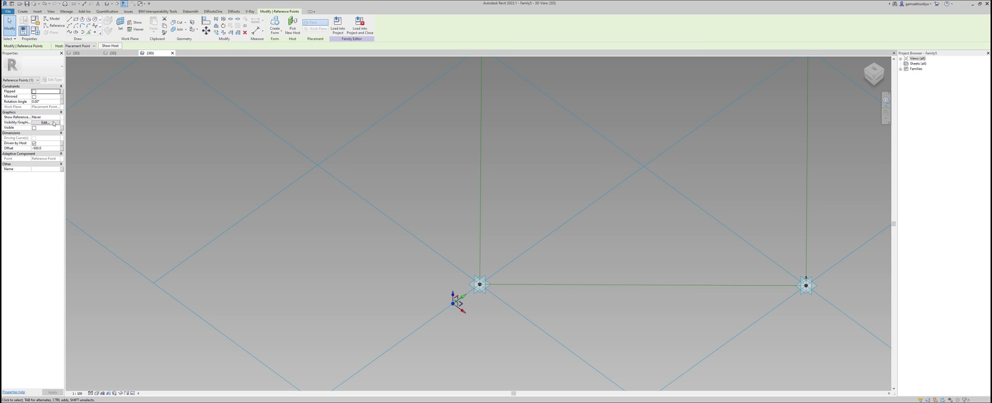
{"action": "left_click", "coordinate": [46, 117]}
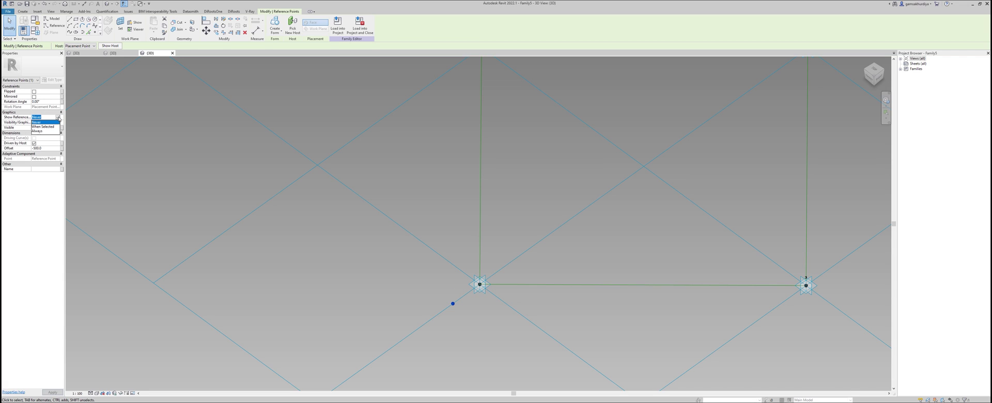
{"action": "left_click", "coordinate": [43, 131]}
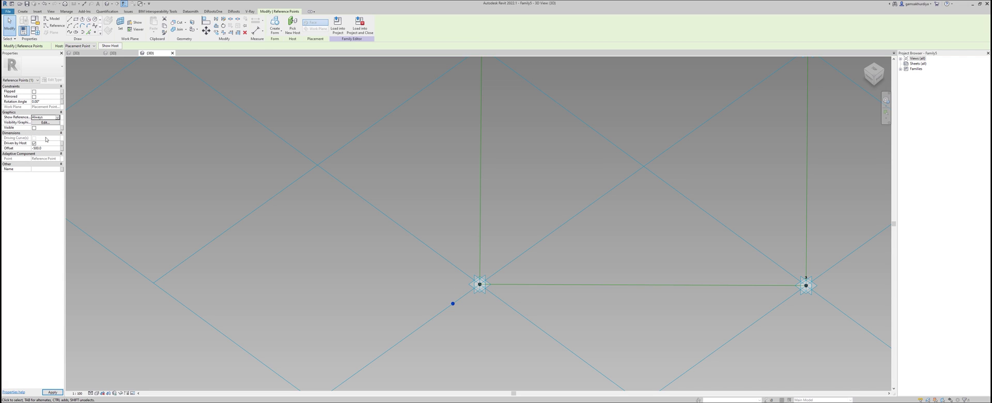
{"action": "key", "text": "Escape"}
{"action": "scroll", "coordinate": [472, 324], "scroll_direction": "up", "scroll_amount": 2}
{"action": "key", "text": "Escape"}
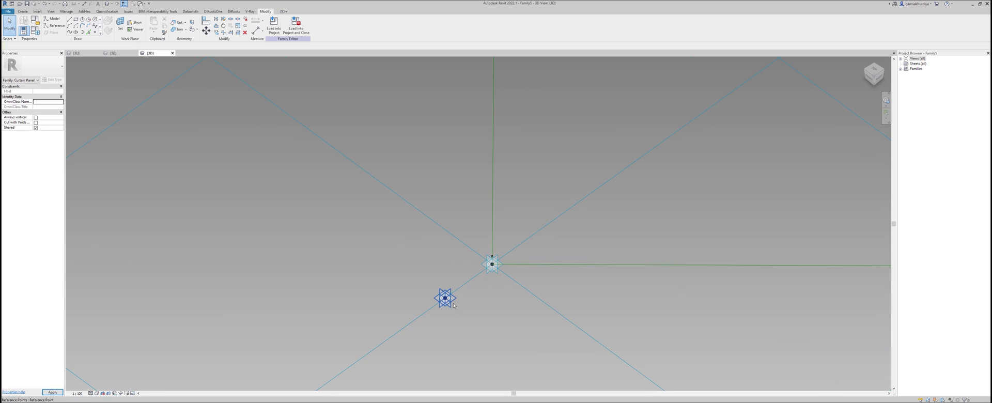
Place a second reference point on the offset reference point near placement point 2, using its horizontal reference plane as the work plane
{"action": "left_click", "coordinate": [54, 25]}
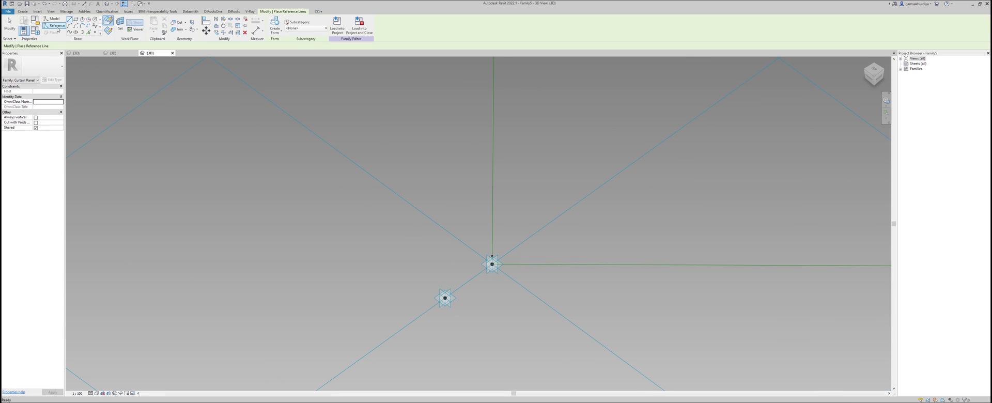
{"action": "left_click", "coordinate": [94, 32]}
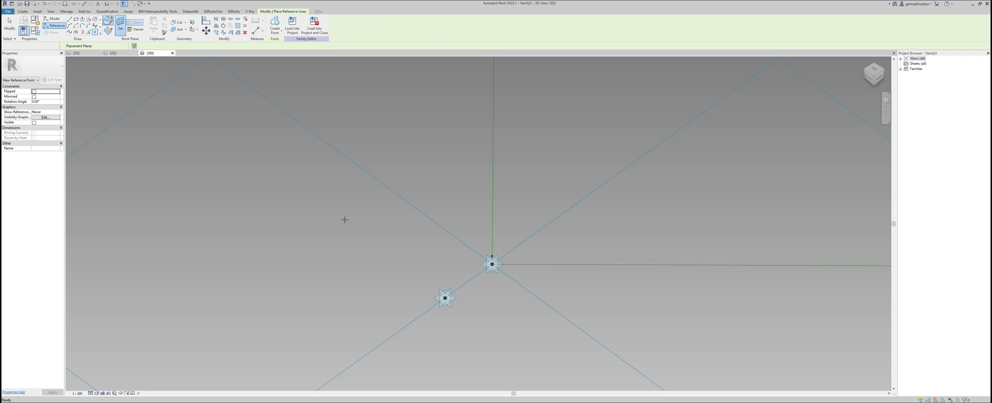
{"action": "key", "text": "Escape"}
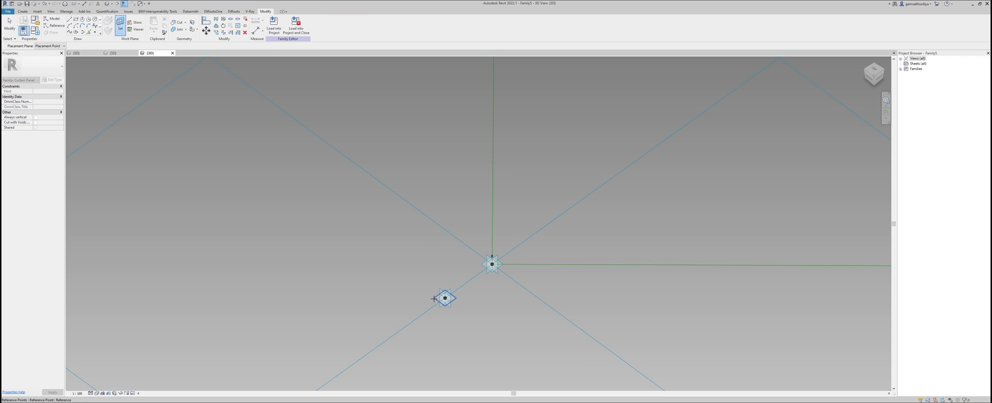
{"action": "key", "text": "Return"}
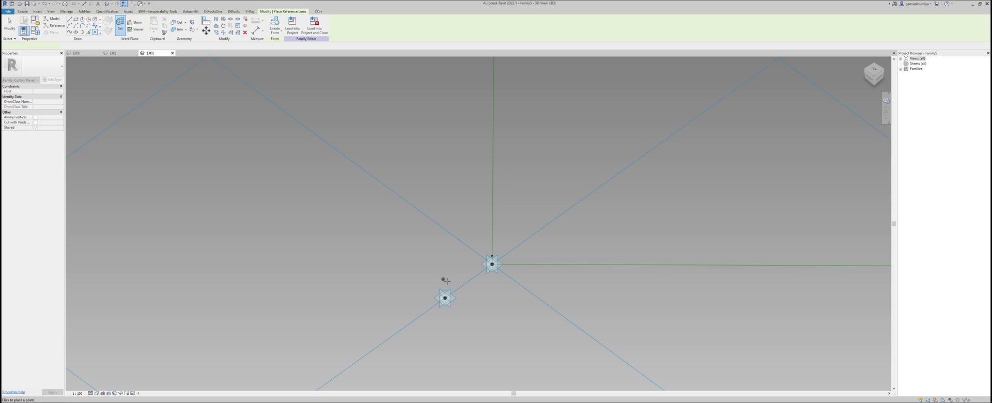
{"action": "left_click", "coordinate": [446, 298]}
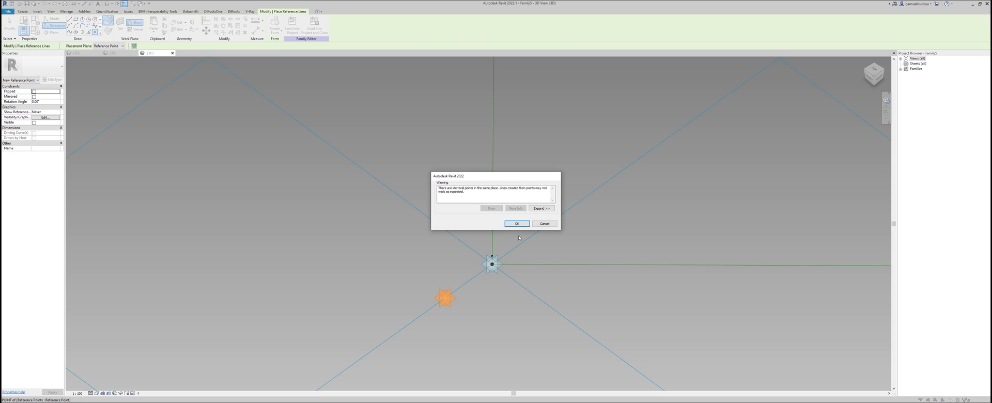
{"action": "left_click_drag", "start_coordinate": [467, 177], "coordinate": [432, 142]}
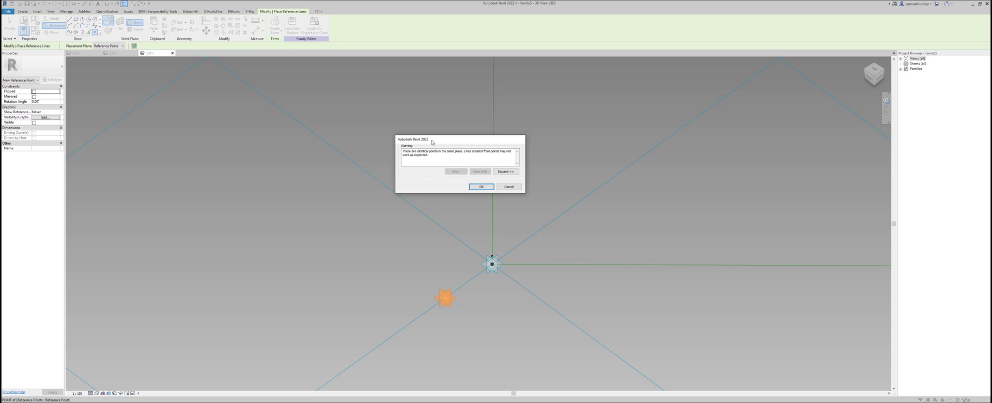
{"action": "left_click", "coordinate": [484, 187]}
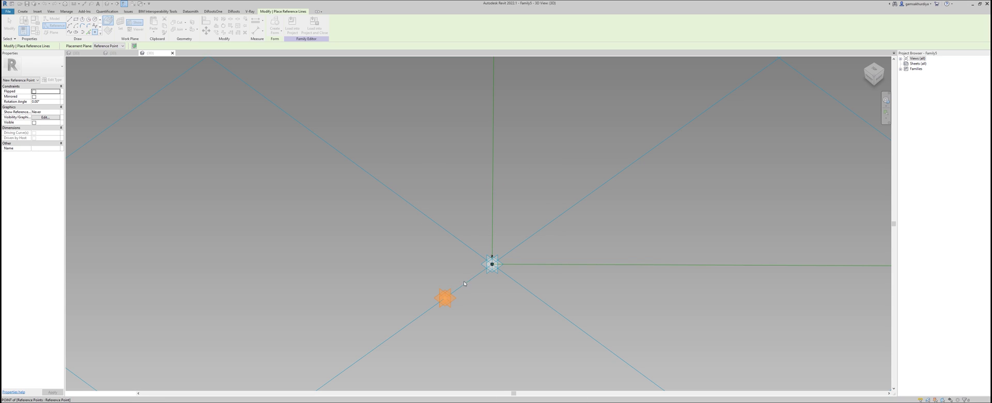
{"action": "key", "text": "Escape"}
{"action": "key", "text": "Escape"}
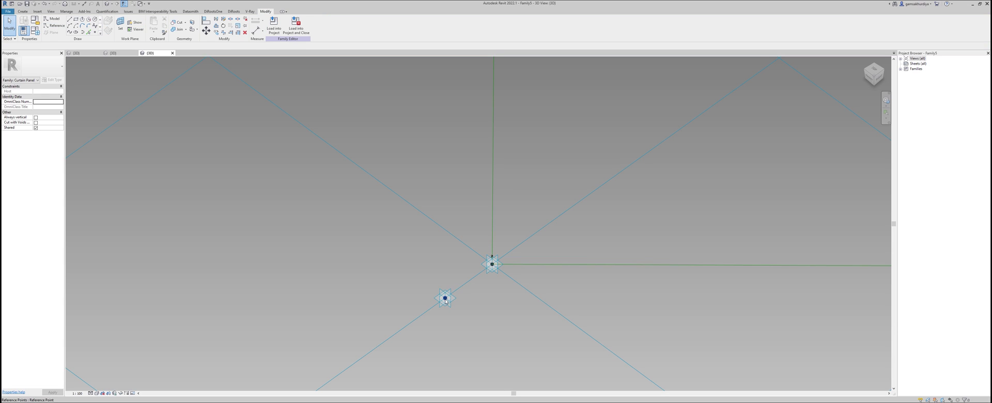
Set the offset of the reference point hosted on the offset reference point to 1500
{"action": "left_click", "coordinate": [445, 300]}
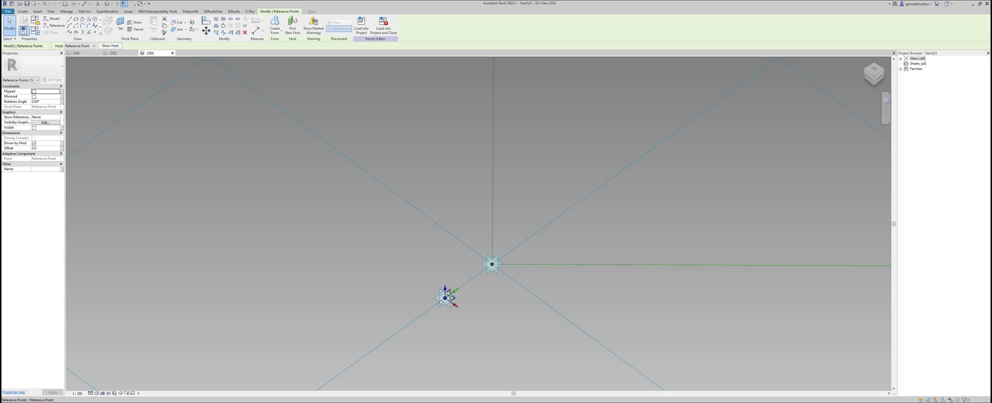
{"action": "left_click", "coordinate": [44, 149]}
{"action": "type", "text": "15"}
{"action": "key", "text": "Return"}
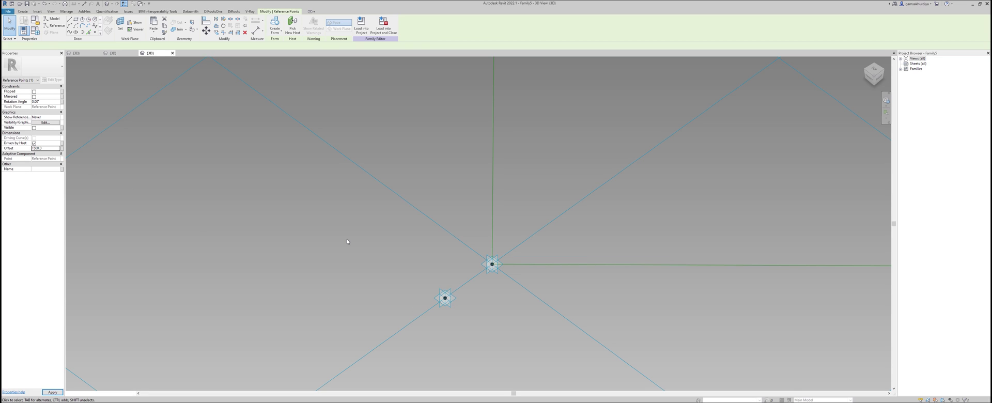
{"action": "middle_click_drag", "start_coordinate": [442, 184], "coordinate": [515, 130], "text": "shift"}
{"action": "left_click", "coordinate": [515, 130]}
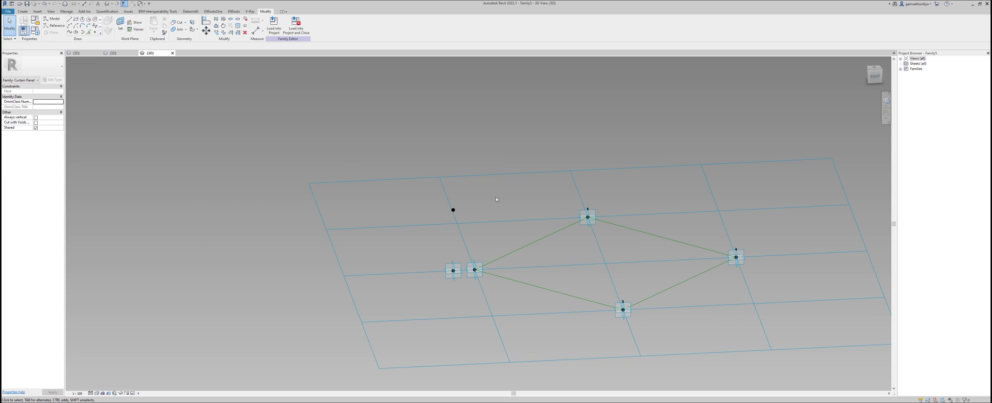
{"action": "left_click_drag", "start_coordinate": [552, 196], "coordinate": [761, 337]}
{"action": "left_click", "coordinate": [515, 215]}
{"action": "left_click_drag", "start_coordinate": [563, 199], "coordinate": [653, 333]}
Place a reference point on adaptive placement point 1, using that point's horizontal reference plane as the work plane
{"action": "middle_click_drag", "start_coordinate": [510, 212], "coordinate": [383, 247]}
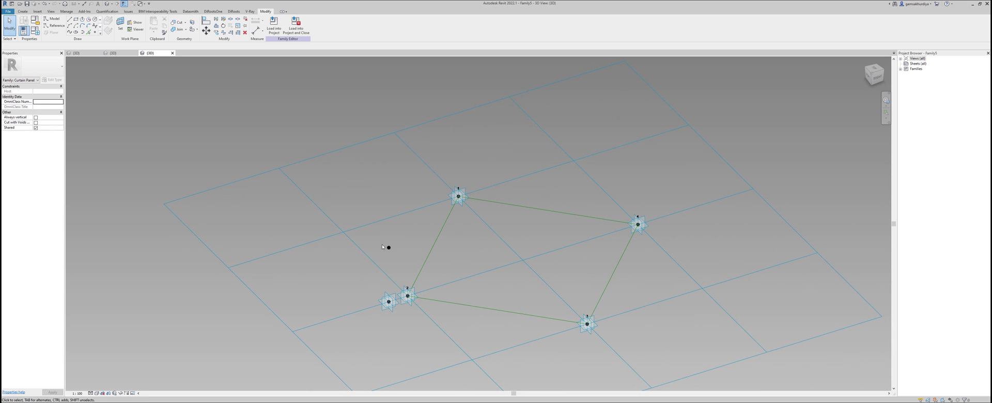
{"action": "middle_click_drag", "start_coordinate": [488, 251], "coordinate": [407, 273]}
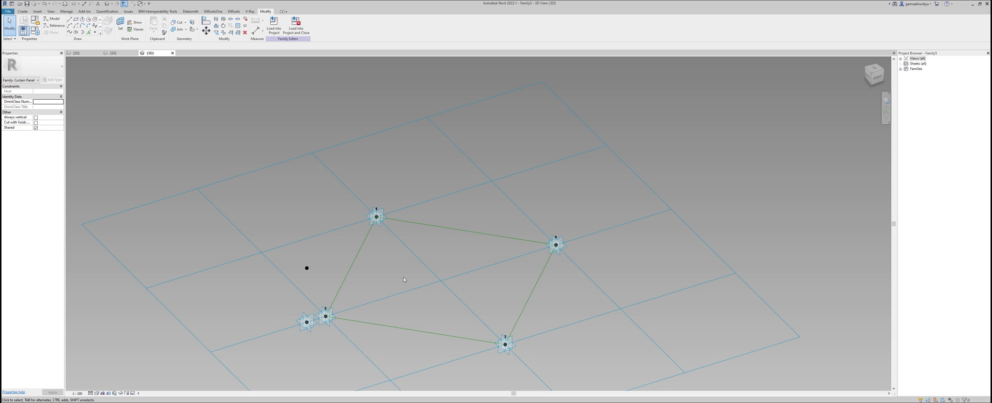
{"action": "left_click", "coordinate": [56, 26]}
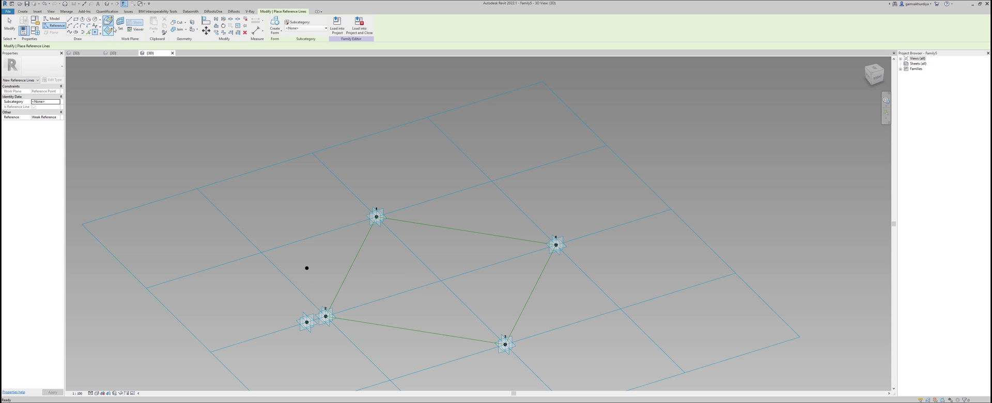
{"action": "key", "text": "Escape"}
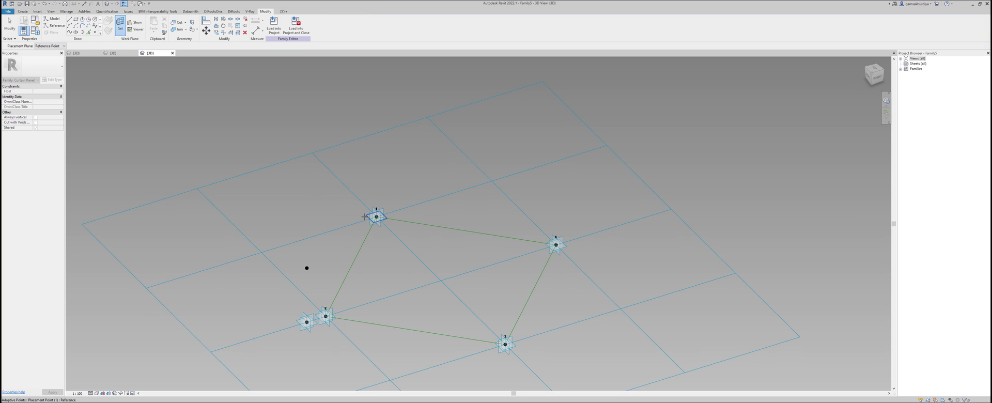
{"action": "key", "text": "Return"}
{"action": "left_click", "coordinate": [476, 247]}
{"action": "middle_click_drag", "start_coordinate": [463, 231], "coordinate": [423, 166]}
{"action": "key", "text": "Escape"}
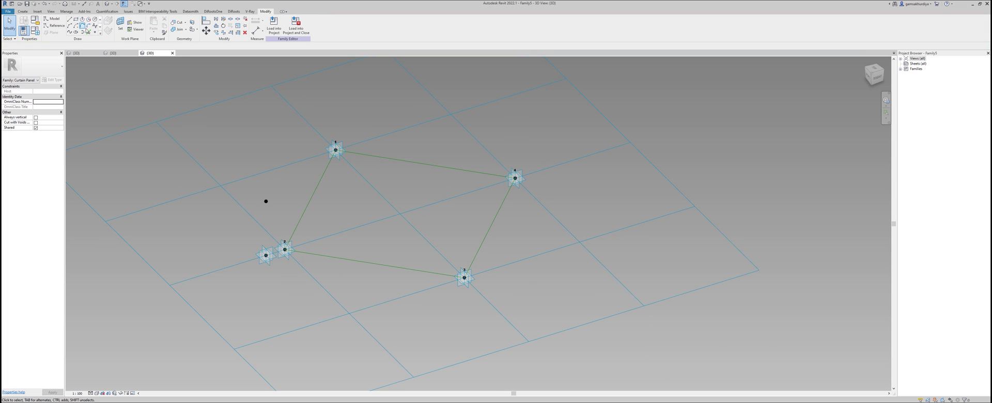
Place a reference point on adaptive placement point 3, using that point's horizontal reference plane as the work plane
{"action": "left_click", "coordinate": [44, 28]}
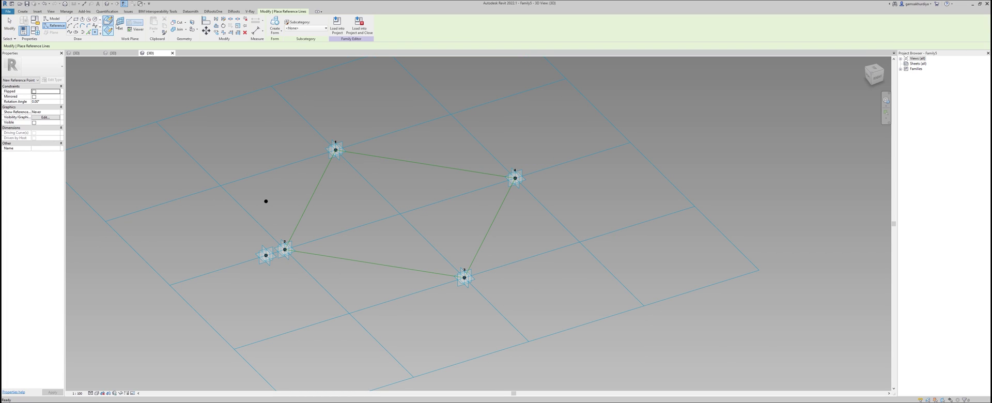
{"action": "key", "text": "Escape"}
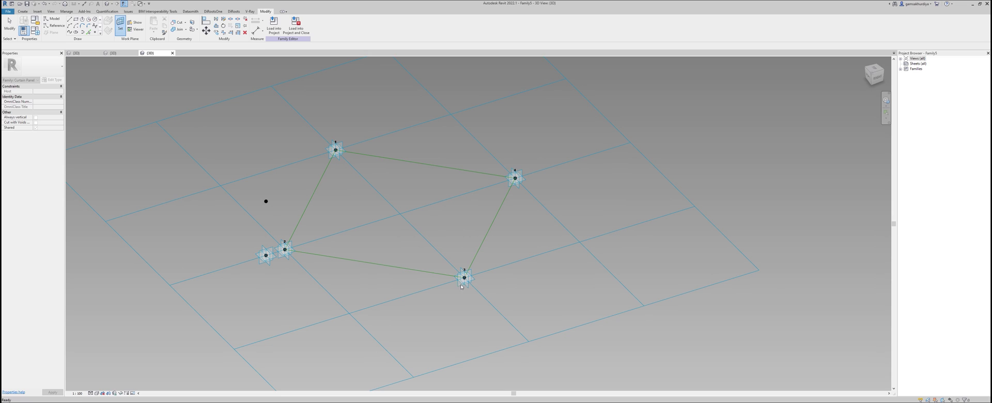
{"action": "key", "text": "Escape"}
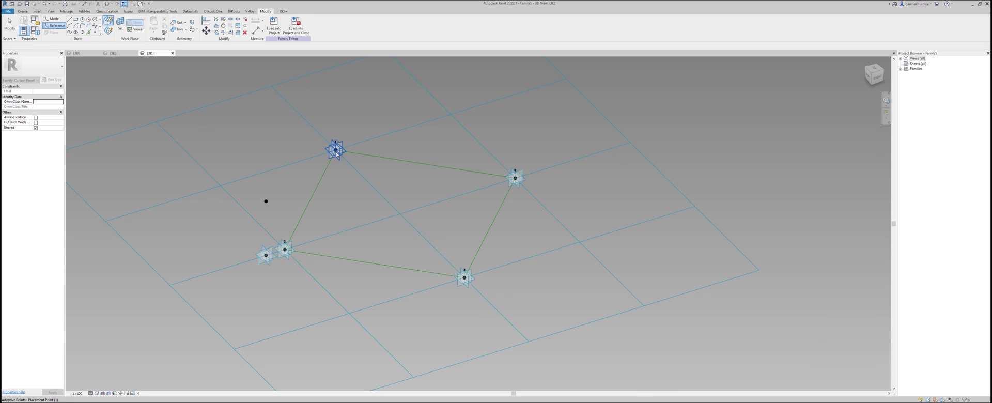
Set the offset of the reference point hosted on placement point 1 to 500
{"action": "key", "text": "Tab"}
{"action": "left_click", "coordinate": [335, 151]}
{"action": "key", "text": "Escape"}
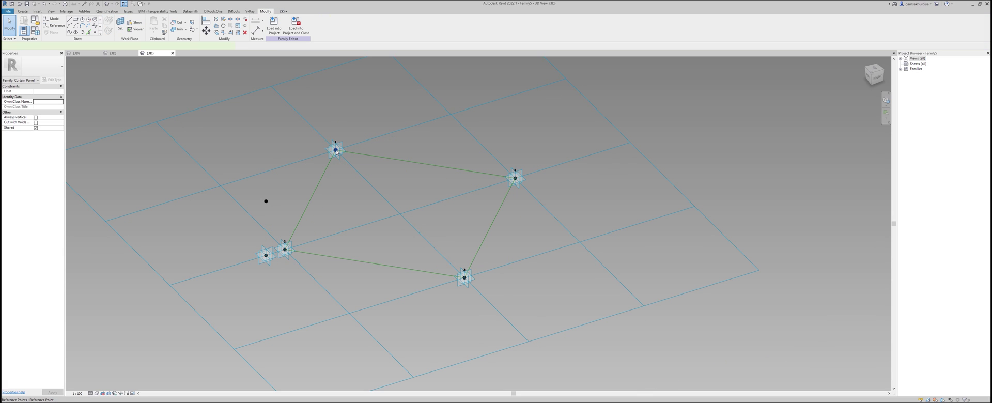
{"action": "left_click", "coordinate": [336, 151]}
{"action": "left_click", "coordinate": [50, 149]}
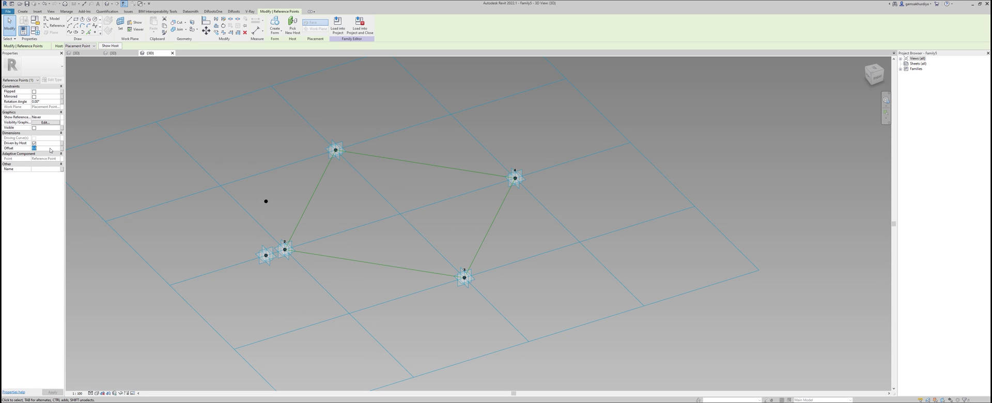
{"action": "type", "text": "500"}
{"action": "key", "text": "Return"}
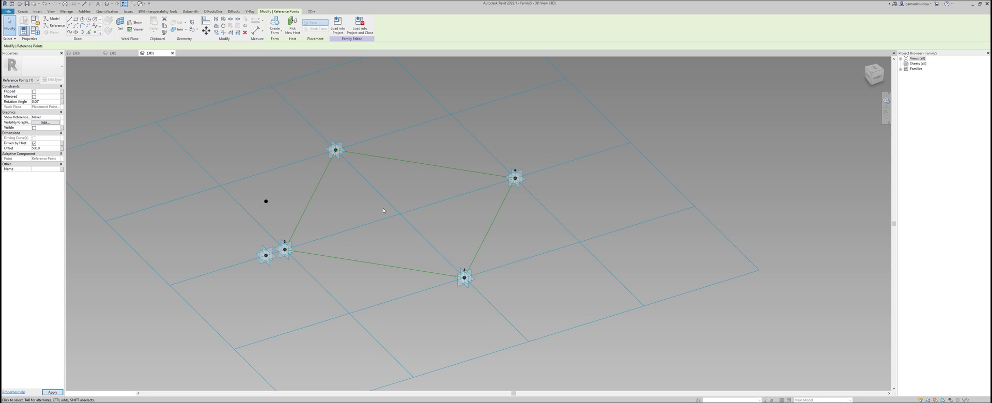
Set the offset of the reference point hosted on placement point 3 to 500
{"action": "left_click", "coordinate": [466, 274]}
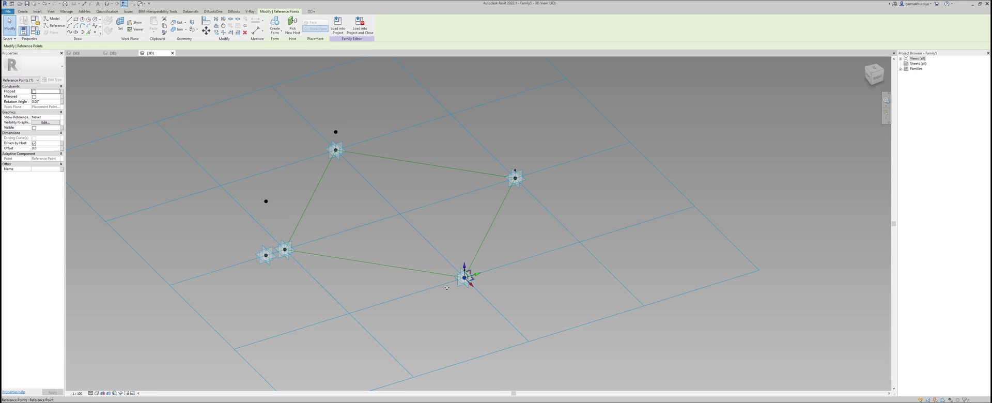
{"action": "left_click", "coordinate": [44, 148]}
{"action": "type", "text": "500"}
{"action": "key", "text": "Return"}
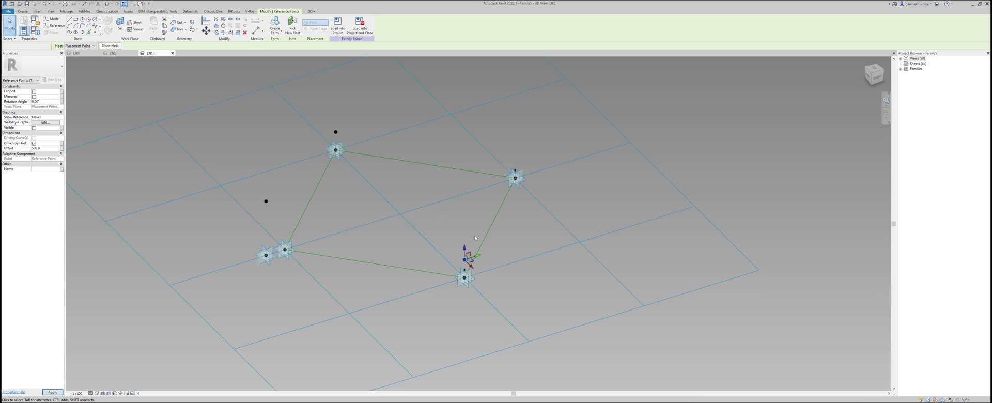
{"action": "left_click", "coordinate": [404, 231]}
Create a type family parameter named LastP_Offset and associate it with the offset of the reference point beside placement point 2
{"action": "left_click", "coordinate": [265, 257]}
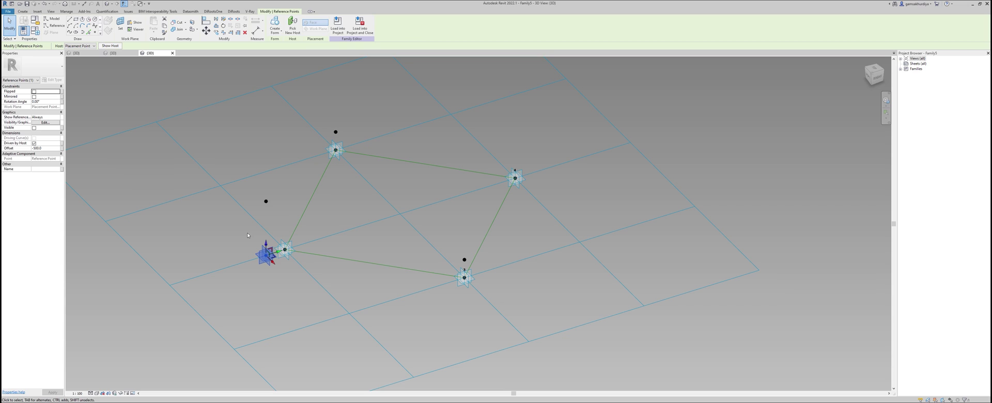
{"action": "left_click", "coordinate": [62, 148]}
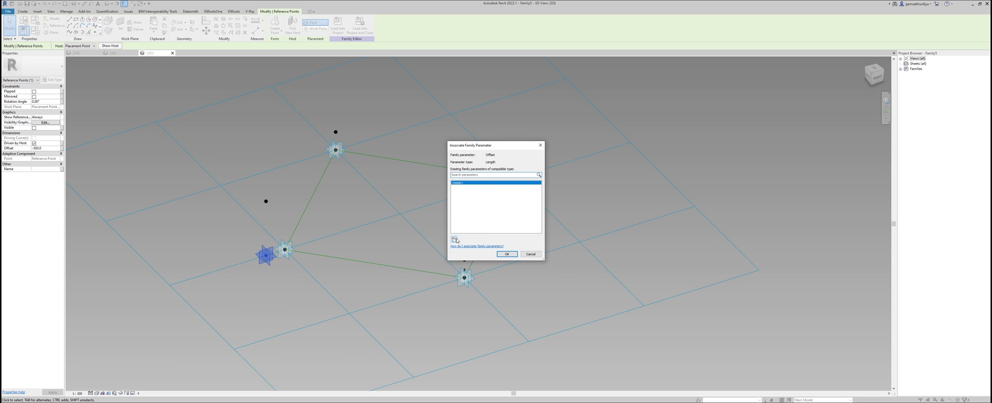
{"action": "left_click", "coordinate": [454, 239]}
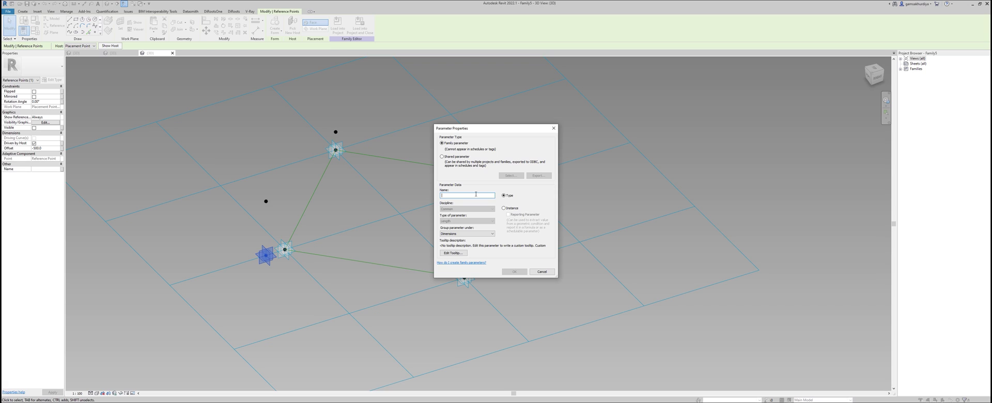
{"action": "type", "text": "LastP_Offset"}
{"action": "key", "text": "Return"}
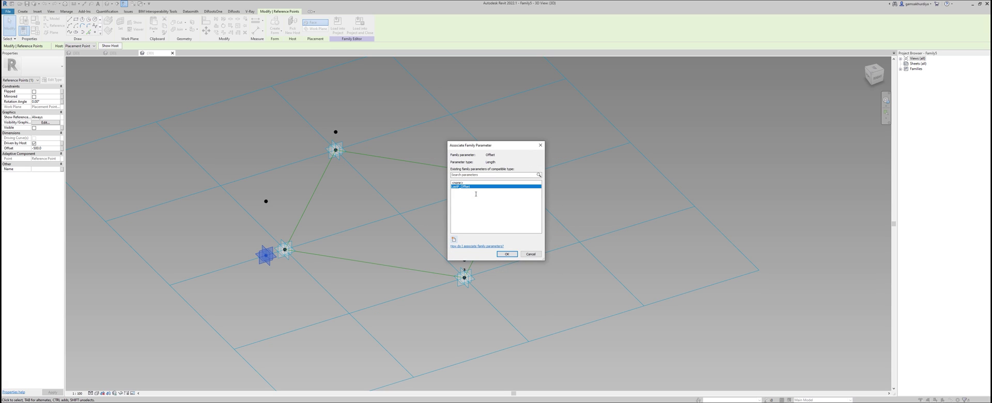
{"action": "left_click", "coordinate": [507, 254]}
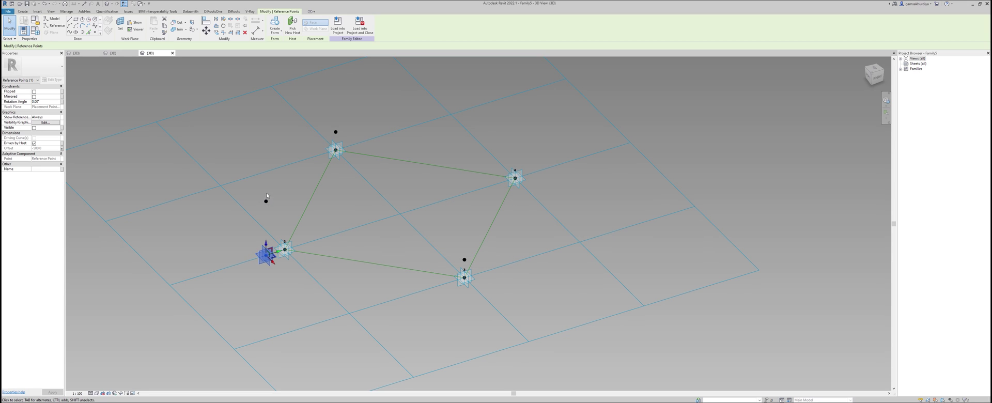
{"action": "key", "text": "Escape"}
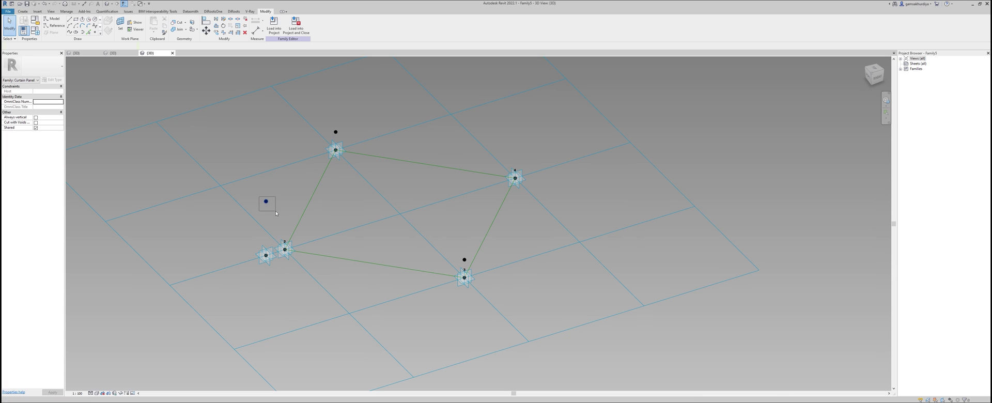
Create a type family parameter named LastP_High and associate it with the 1500 offset of the raised reference point
{"action": "left_click", "coordinate": [266, 194]}
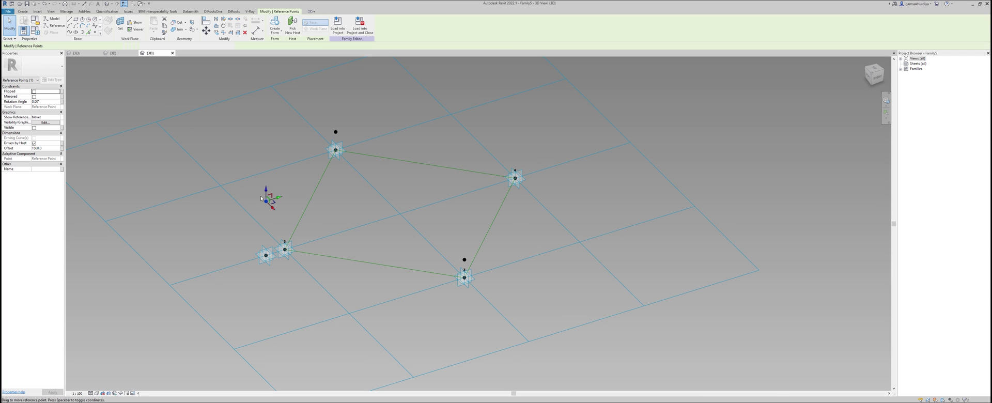
{"action": "left_click", "coordinate": [62, 149]}
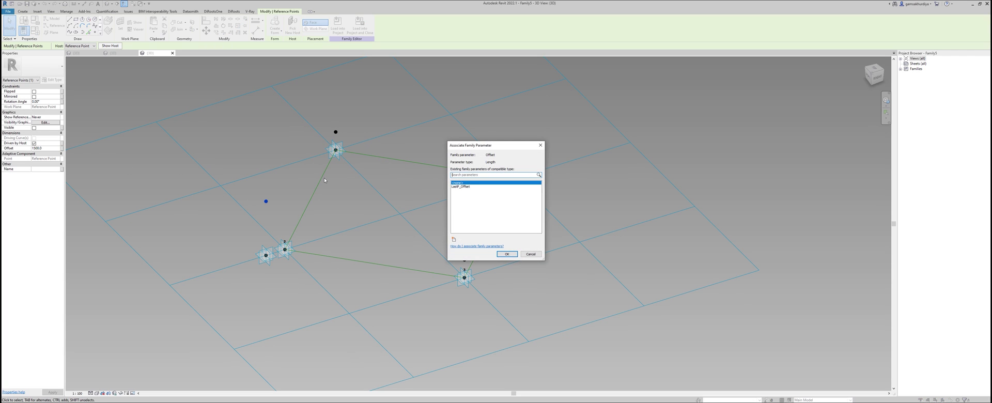
{"action": "left_click", "coordinate": [455, 239]}
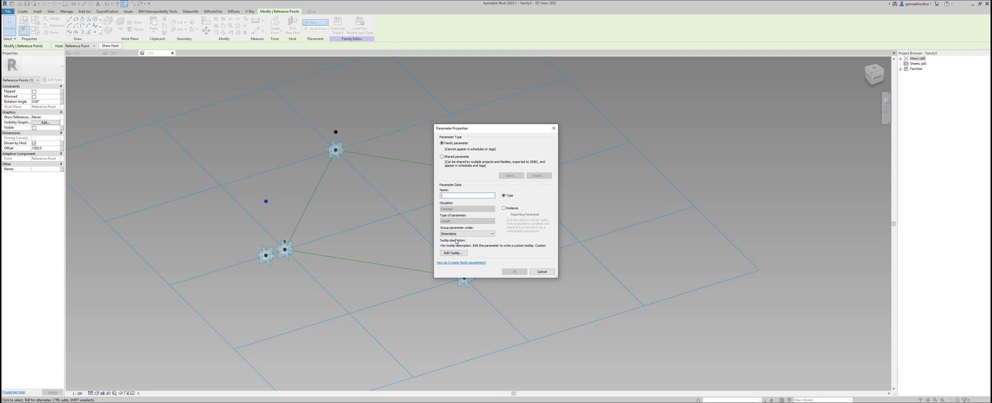
{"action": "type", "text": "La"}
{"action": "key", "text": "ctrl+a"}
{"action": "key", "text": "ctrl+c"}
{"action": "left_click", "coordinate": [511, 272]}
{"action": "left_click", "coordinate": [510, 252]}
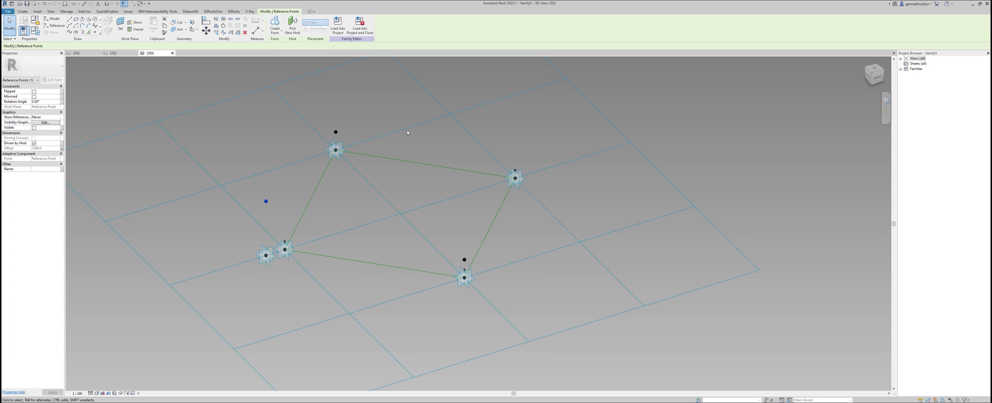
{"action": "key", "text": "Escape"}
Create a type family parameter named MiddleP_High and associate it with the offset of the far middle raised reference point
{"action": "left_click", "coordinate": [336, 140]}
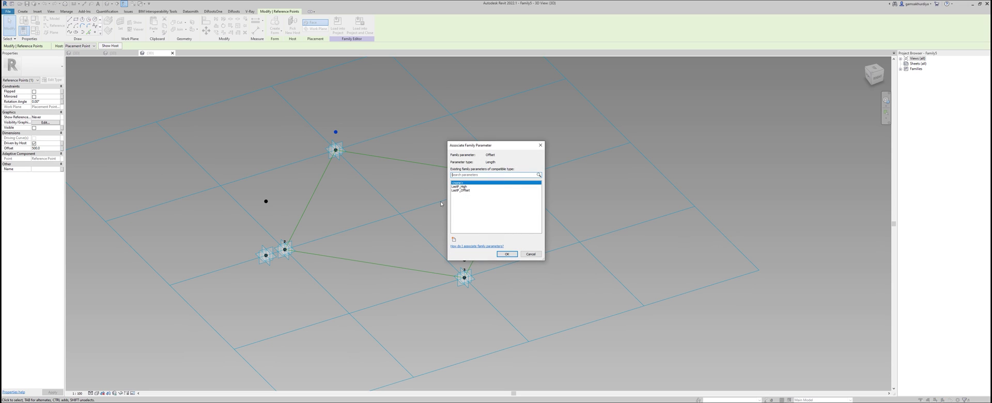
{"action": "left_click", "coordinate": [454, 239]}
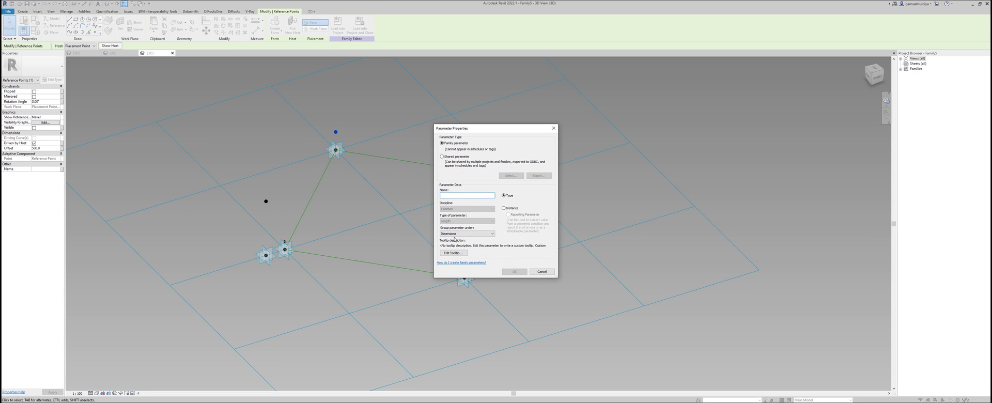
{"action": "type", "text": "MiddleP_High"}
{"action": "key", "text": "ctrl+a"}
{"action": "left_click", "coordinate": [515, 273]}
{"action": "left_click", "coordinate": [509, 255]}
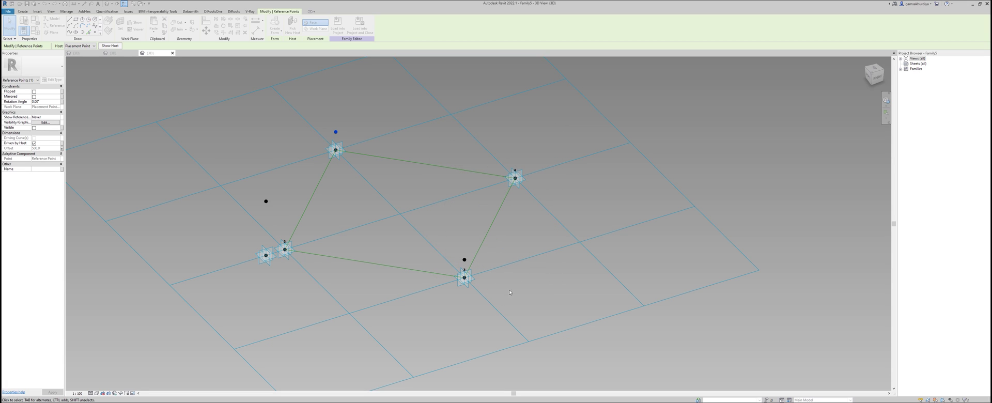
Associate the offset of the near middle raised reference point with the existing MiddleP_High parameter
{"action": "left_click", "coordinate": [464, 259]}
{"action": "left_click", "coordinate": [464, 259]}
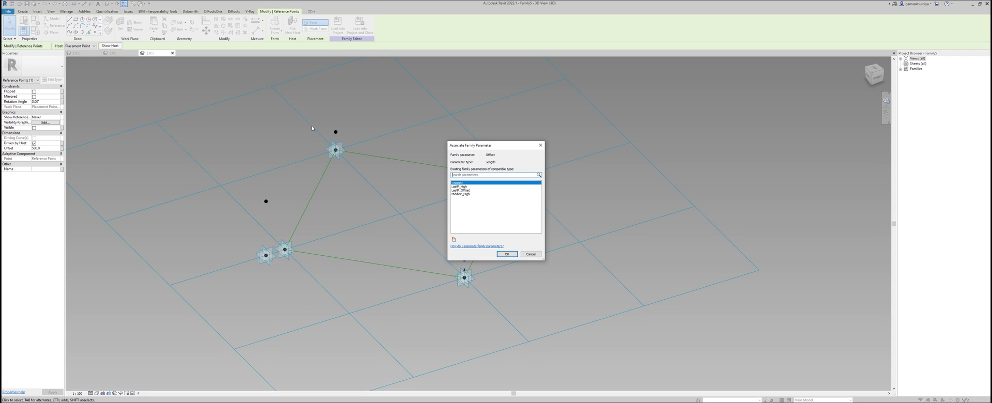
{"action": "left_click", "coordinate": [467, 194]}
{"action": "left_click", "coordinate": [507, 254]}
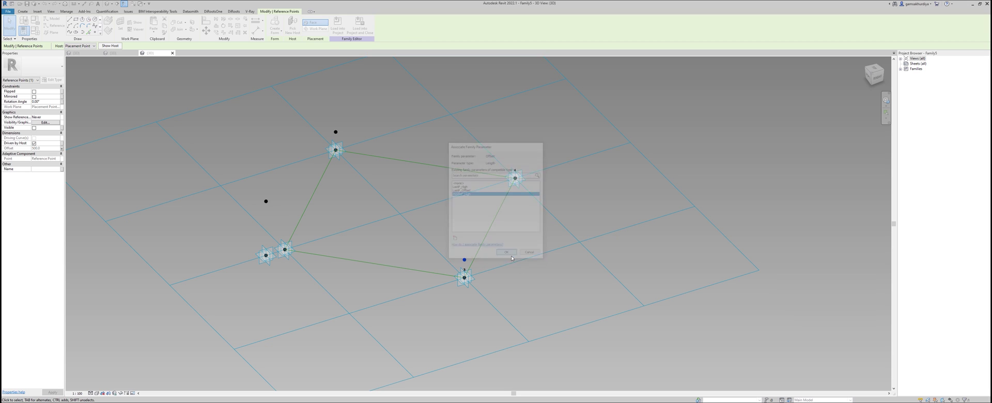
{"action": "left_click", "coordinate": [458, 200]}
{"action": "middle_click_drag", "start_coordinate": [458, 199], "coordinate": [454, 221]}
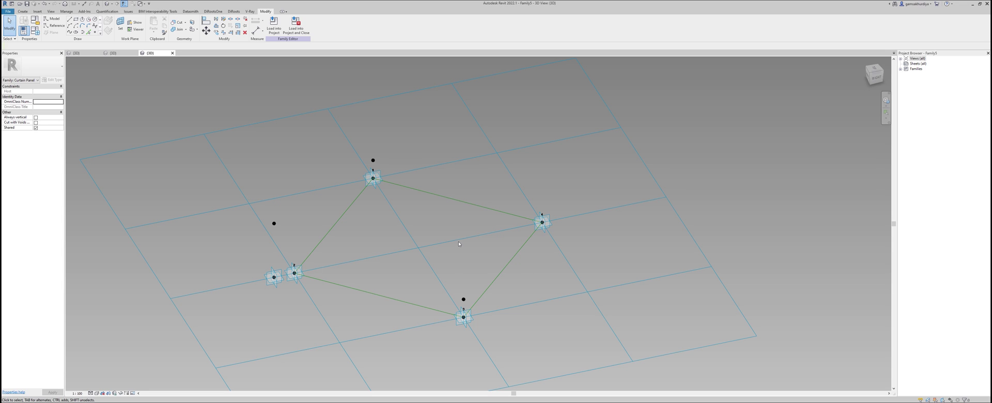
Draw a closed chain of reference lines with 3D Snapping, connecting placement point 4 and the three raised reference points
{"action": "left_click", "coordinate": [55, 27]}
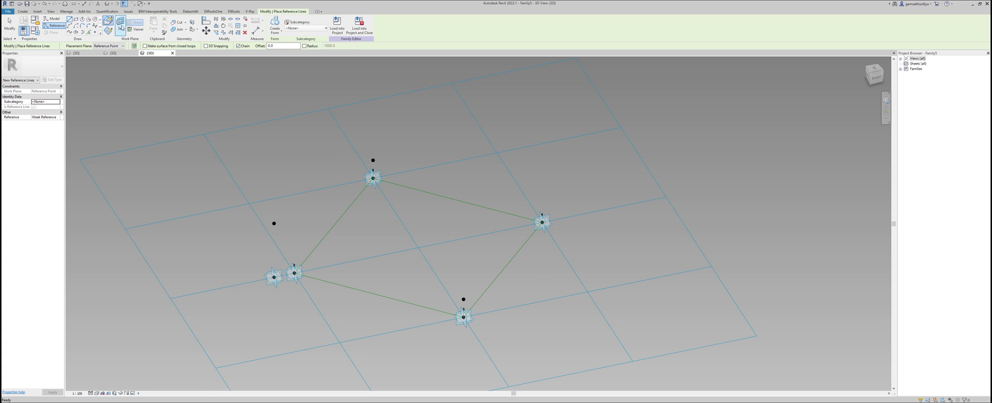
{"action": "left_click", "coordinate": [206, 46]}
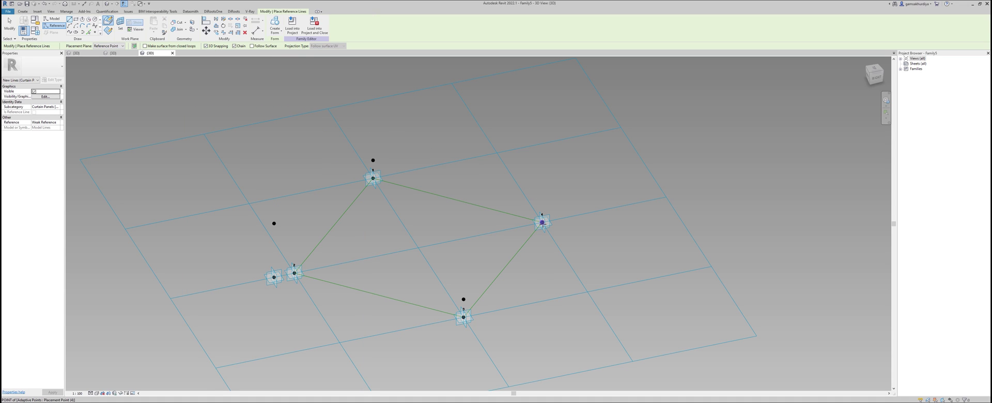
{"action": "left_click", "coordinate": [542, 223]}
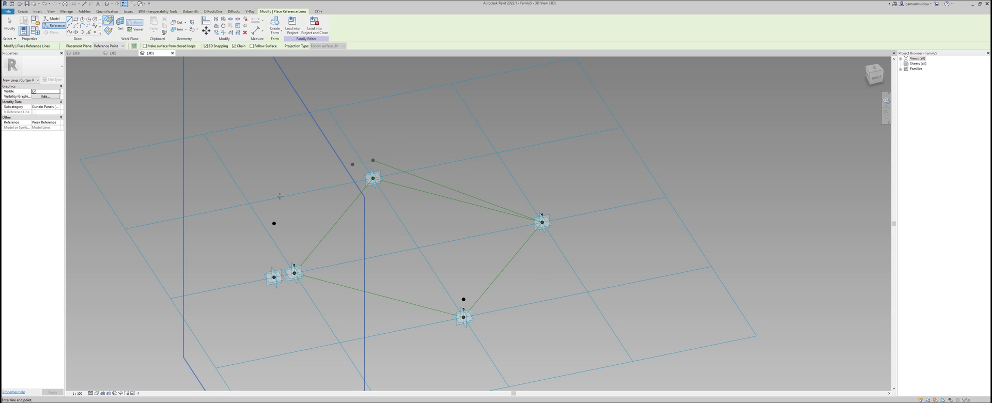
{"action": "left_click", "coordinate": [273, 223]}
{"action": "left_click", "coordinate": [464, 299]}
{"action": "key", "text": "Escape"}
{"action": "key", "text": "Escape"}
{"action": "middle_click_drag", "start_coordinate": [408, 287], "coordinate": [428, 215], "text": "shift"}
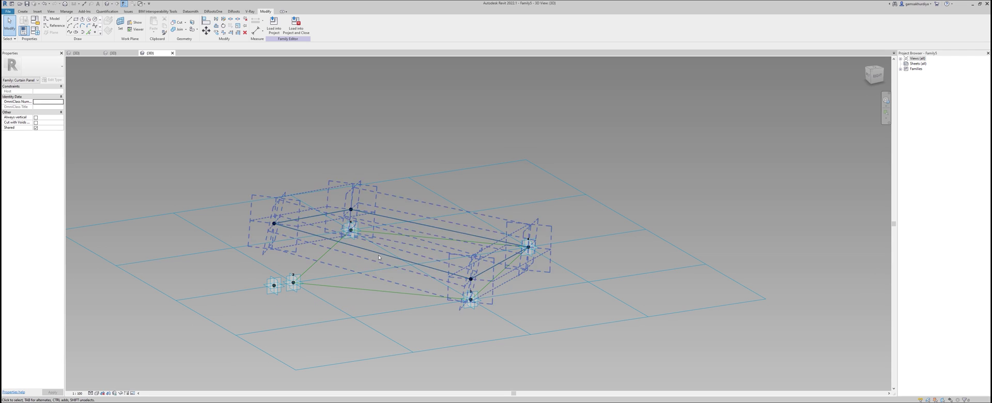
Try to create a planar surface form from the closed loop of reference lines
{"action": "left_click", "coordinate": [363, 249]}
{"action": "middle_click_drag", "start_coordinate": [389, 247], "coordinate": [318, 178], "text": "shift"}
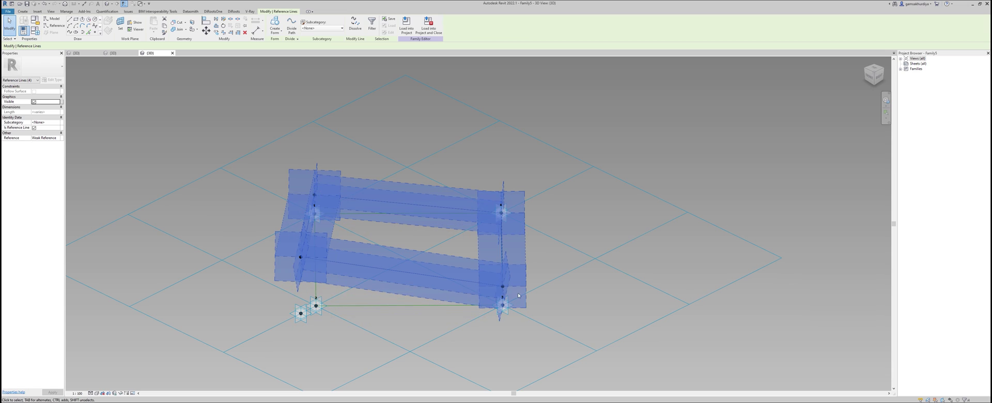
{"action": "left_click", "coordinate": [275, 22]}
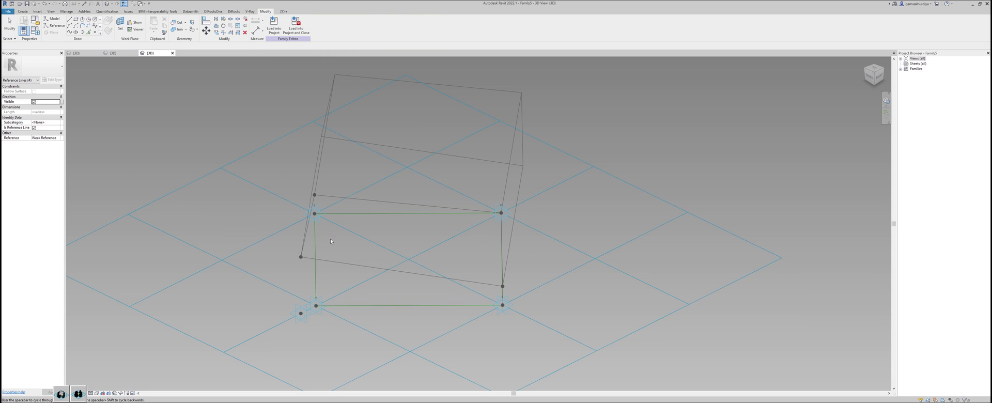
{"action": "key", "text": "space"}
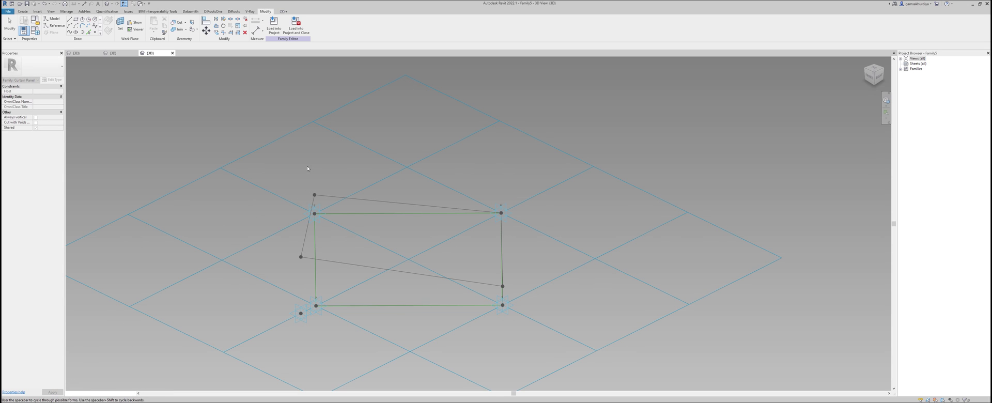
{"action": "left_click", "coordinate": [307, 168]}
{"action": "middle_click_drag", "start_coordinate": [536, 281], "coordinate": [409, 240], "text": "shift"}
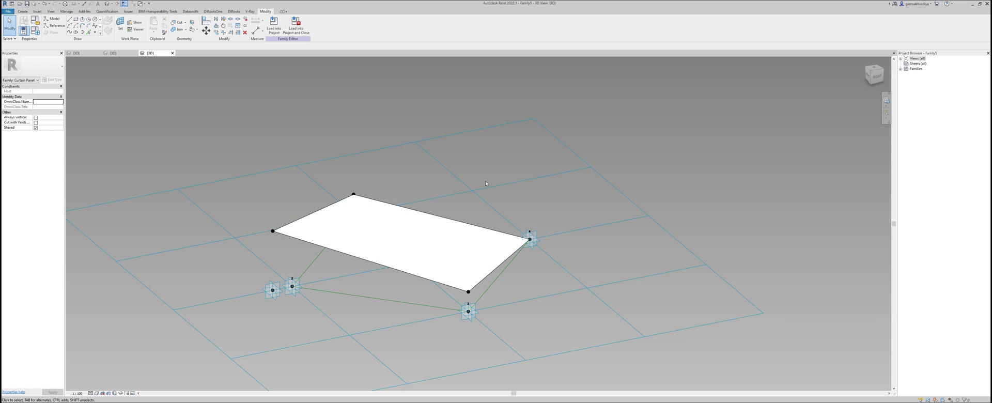
{"action": "left_click", "coordinate": [376, 215]}
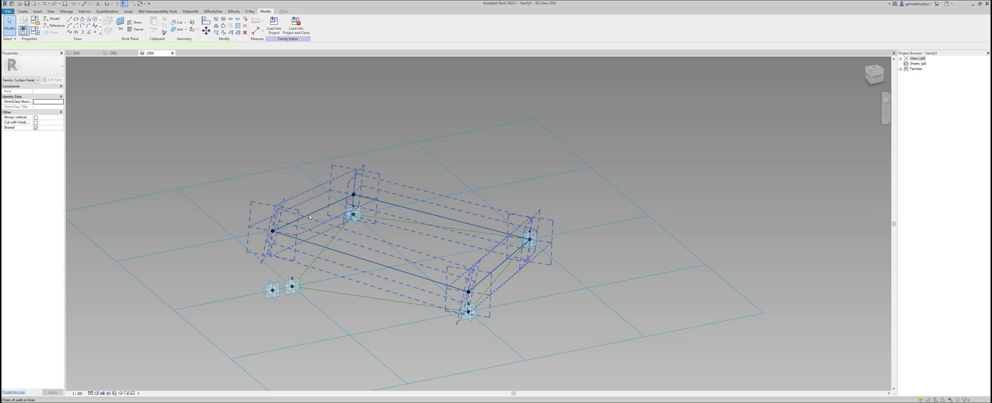
Create a solid extruded form from the closed loop of reference lines
{"action": "left_click", "coordinate": [309, 217]}
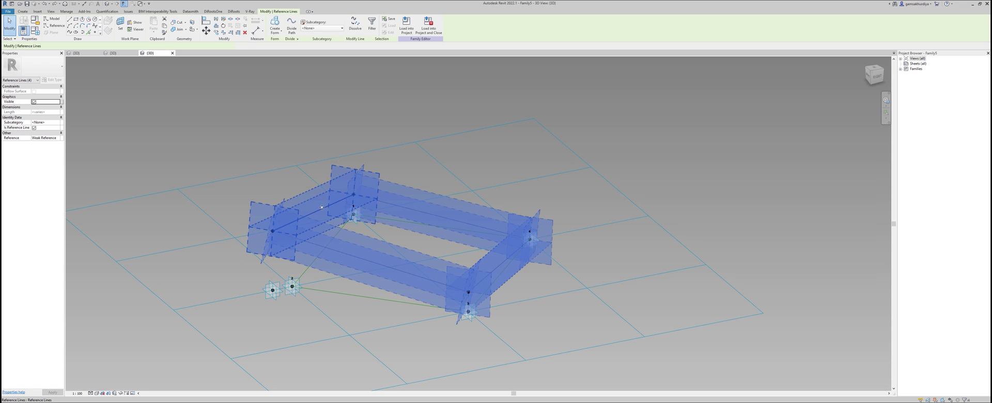
{"action": "left_click", "coordinate": [275, 21]}
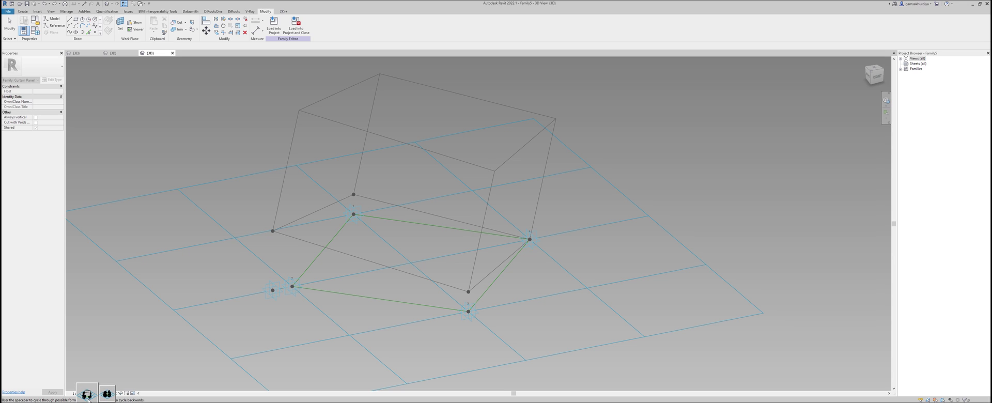
{"action": "left_click", "coordinate": [87, 395]}
Lower the solid form's upper face until it is a thin panel just above the reference lines
{"action": "left_click", "coordinate": [434, 105]}
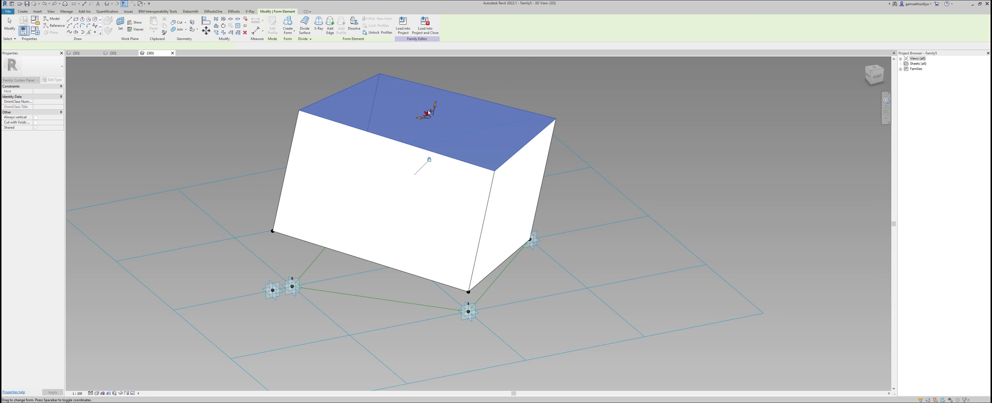
{"action": "left_click", "coordinate": [401, 212]}
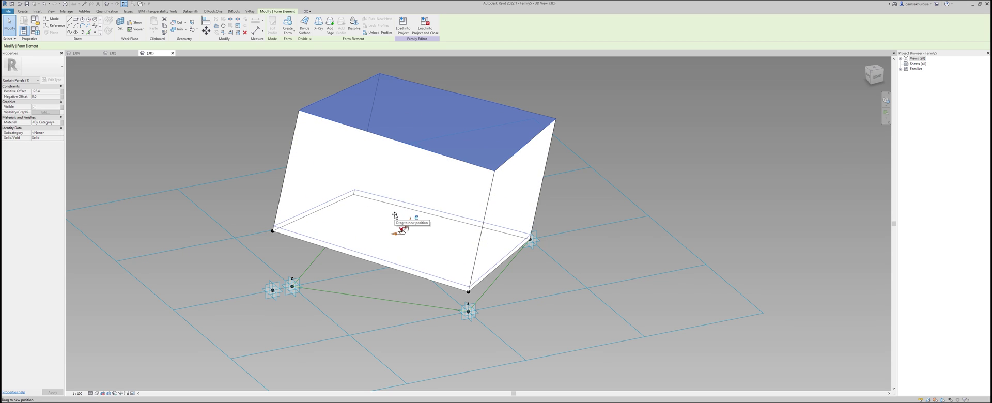
{"action": "left_click_drag", "start_coordinate": [395, 217], "coordinate": [401, 228]}
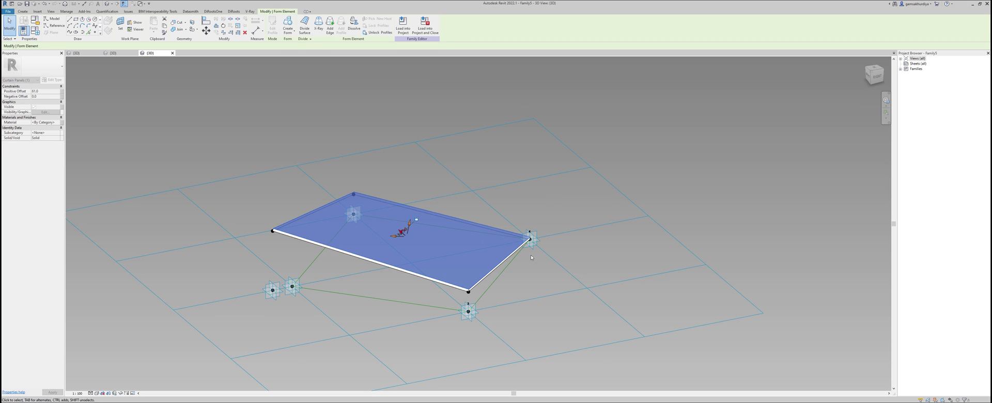
{"action": "key", "text": "Escape"}
{"action": "middle_click_drag", "start_coordinate": [481, 268], "coordinate": [587, 248], "text": "shift"}
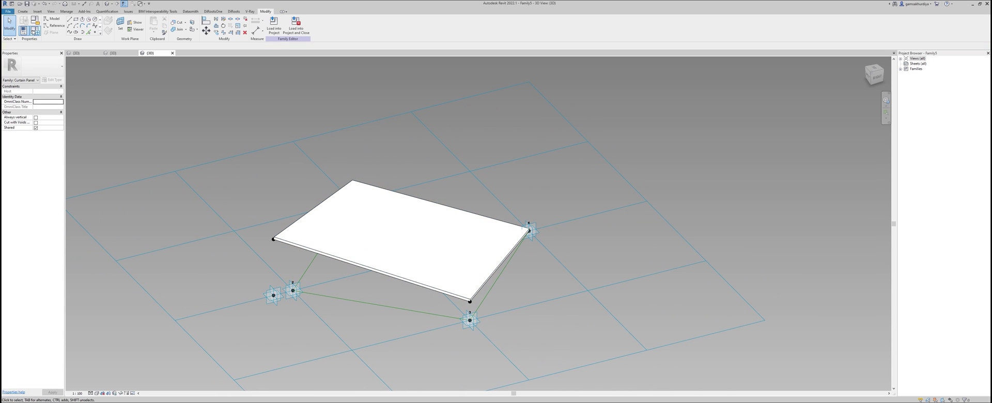
Open the family types and reorder the parameters so that MiddleP_High sits directly below LastP_High
{"action": "key", "text": "f"}
{"action": "key", "text": "t"}
{"action": "left_click_drag", "start_coordinate": [522, 96], "coordinate": [666, 96]}
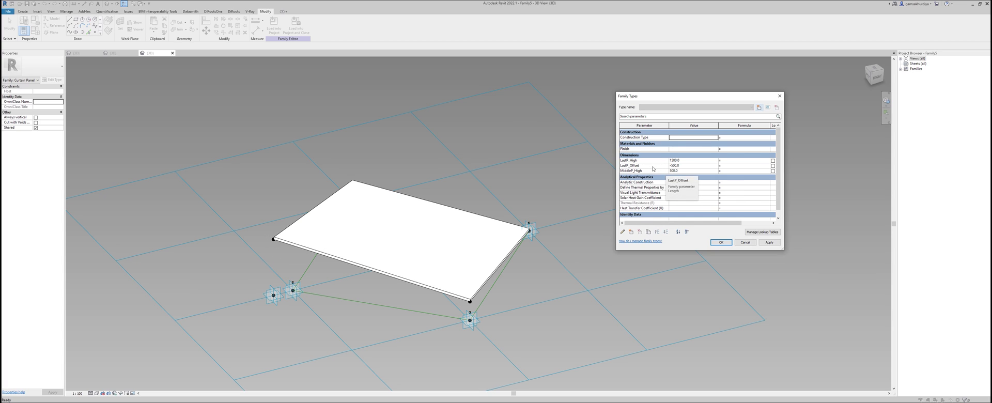
{"action": "left_click", "coordinate": [671, 161]}
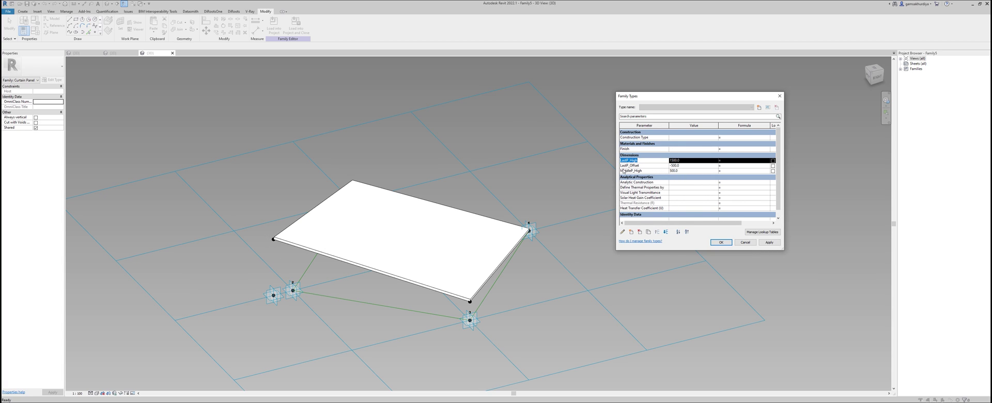
{"action": "left_click", "coordinate": [655, 172]}
{"action": "left_click", "coordinate": [658, 232]}
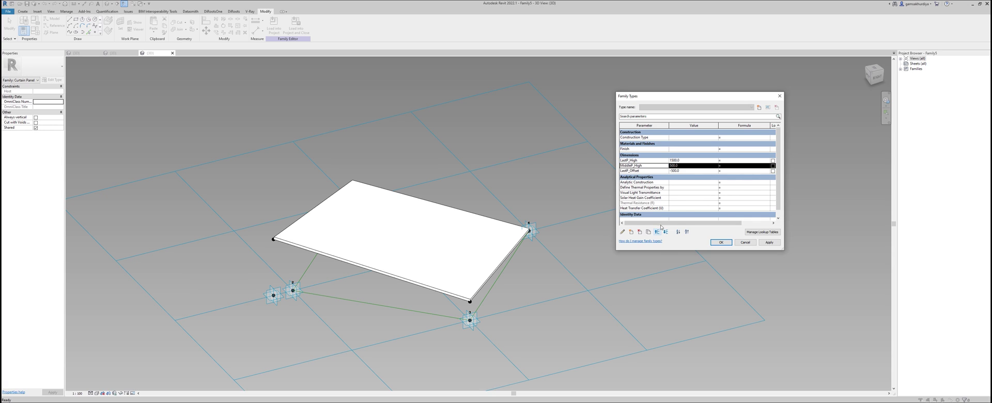
Set the formula of MiddleP_High to LastP_High / 2 and apply it
{"action": "left_click", "coordinate": [747, 171]}
{"action": "left_click", "coordinate": [747, 166]}
{"action": "key", "text": "ctrl+v"}
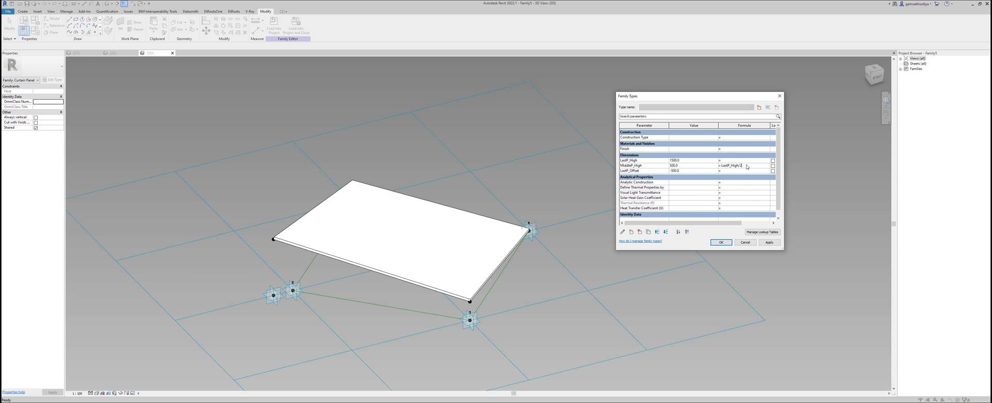
{"action": "left_click", "coordinate": [774, 166]}
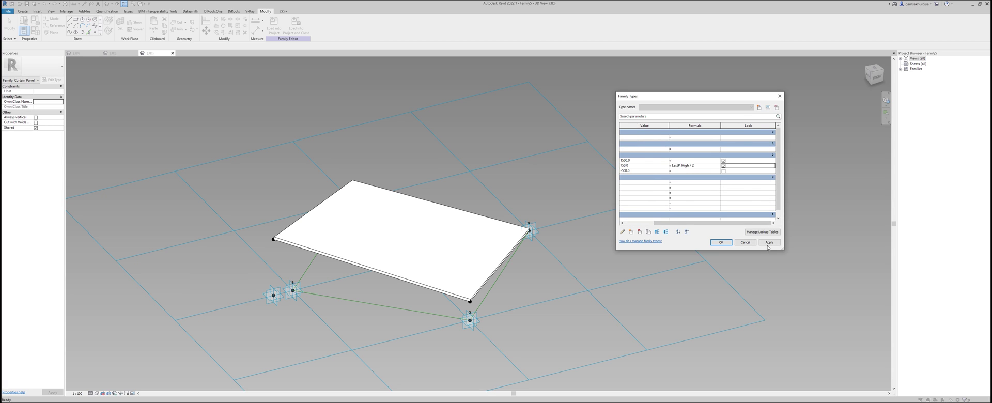
{"action": "left_click", "coordinate": [769, 242]}
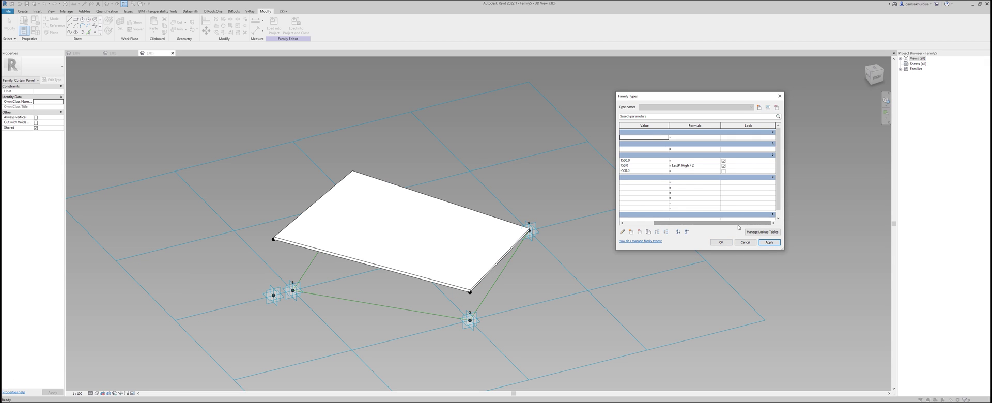
Set the LastP_High parameter to 3500 and apply the change to the panel
{"action": "left_click_drag", "start_coordinate": [713, 223], "coordinate": [684, 223]}
{"action": "left_click", "coordinate": [696, 162]}
{"action": "type", "text": "3"}
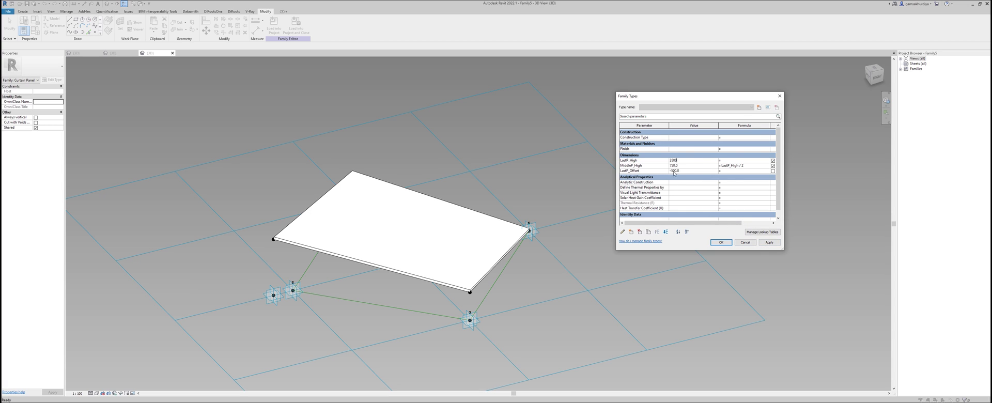
{"action": "left_click", "coordinate": [770, 243]}
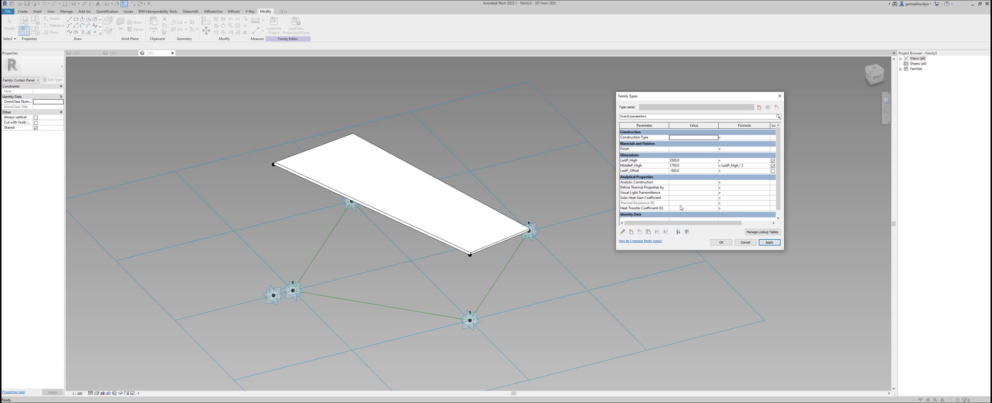
Set the LastP_Offset parameter to -1500, apply it and close the family types
{"action": "left_click", "coordinate": [692, 171]}
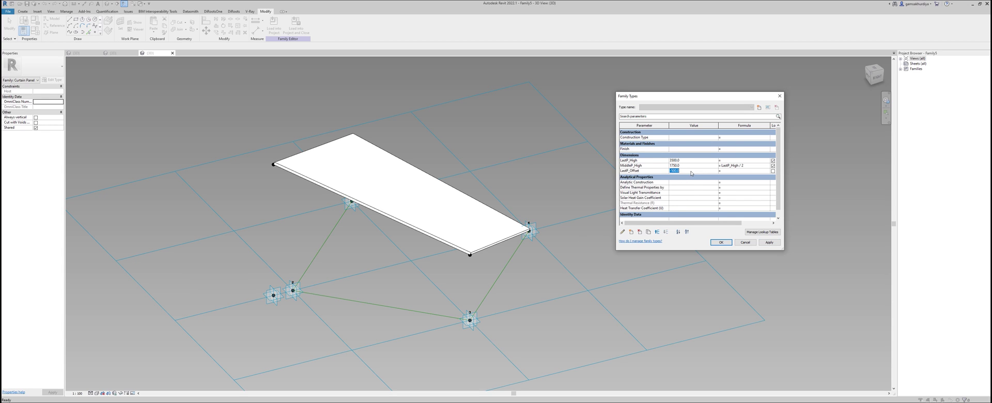
{"action": "type", "text": "-"}
{"action": "left_click", "coordinate": [769, 242]}
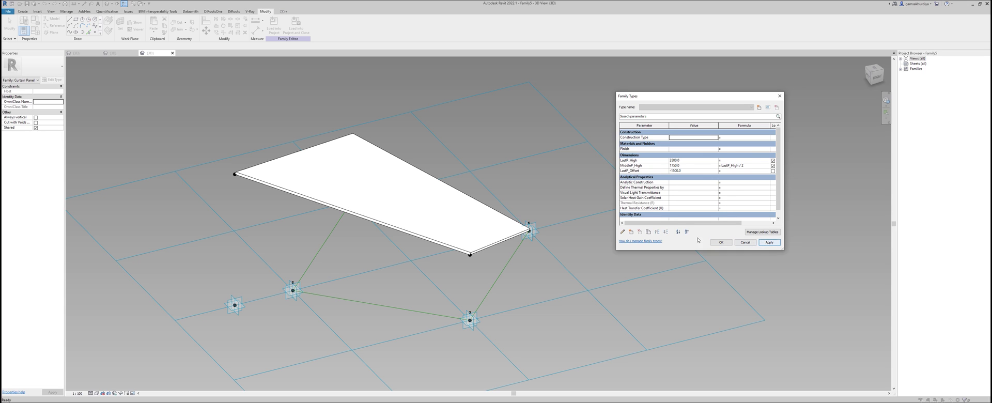
{"action": "left_click", "coordinate": [722, 242]}
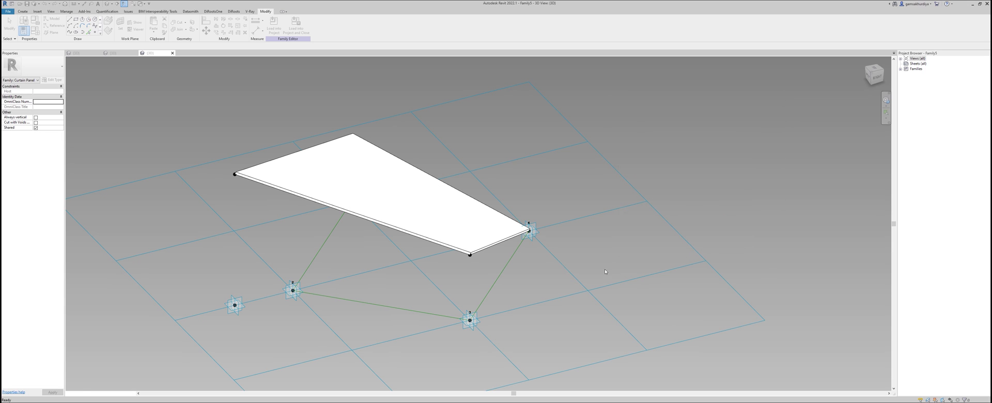
{"action": "middle_click_drag", "start_coordinate": [517, 225], "coordinate": [465, 115], "text": "shift"}
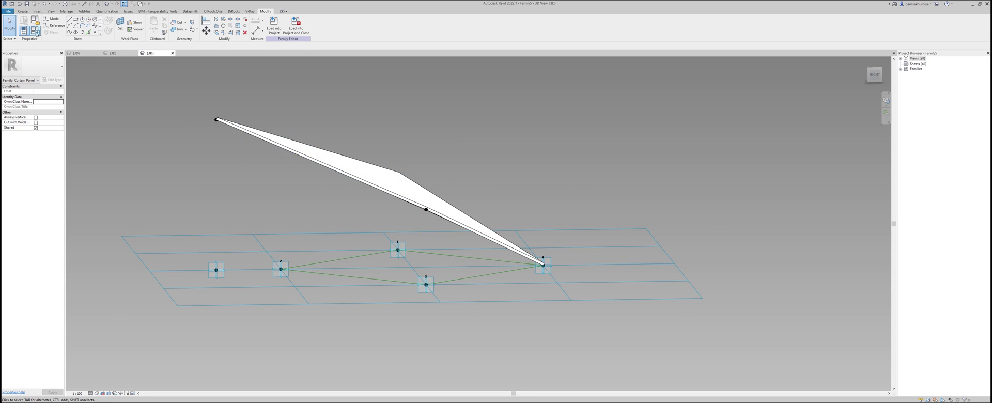
{"action": "middle_click_drag", "start_coordinate": [398, 233], "coordinate": [400, 255], "text": "shift"}
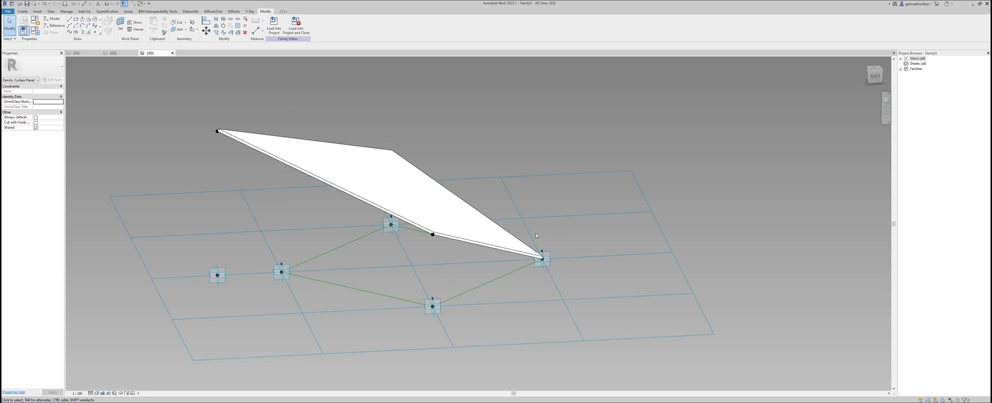
{"action": "middle_click_drag", "start_coordinate": [649, 258], "coordinate": [584, 268], "text": "shift"}
{"action": "scroll", "coordinate": [555, 267], "scroll_direction": "down", "scroll_amount": 3}
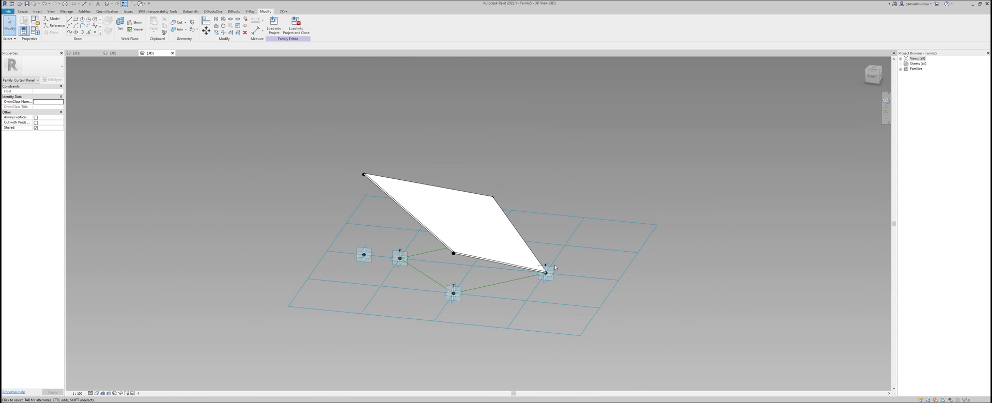
Load the curtain panel family into the open Family4 mass
{"action": "middle_click_drag", "start_coordinate": [409, 269], "coordinate": [474, 295], "text": "shift"}
{"action": "scroll", "coordinate": [377, 262], "scroll_direction": "up", "scroll_amount": 2}
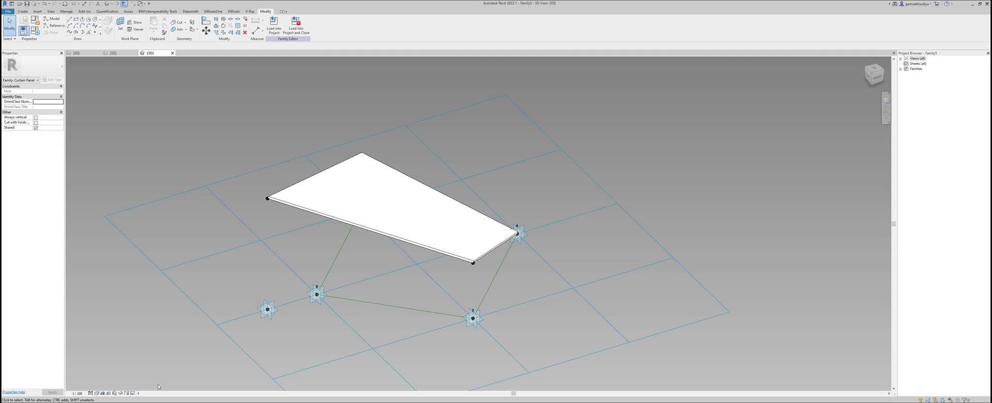
{"action": "left_click", "coordinate": [274, 24]}
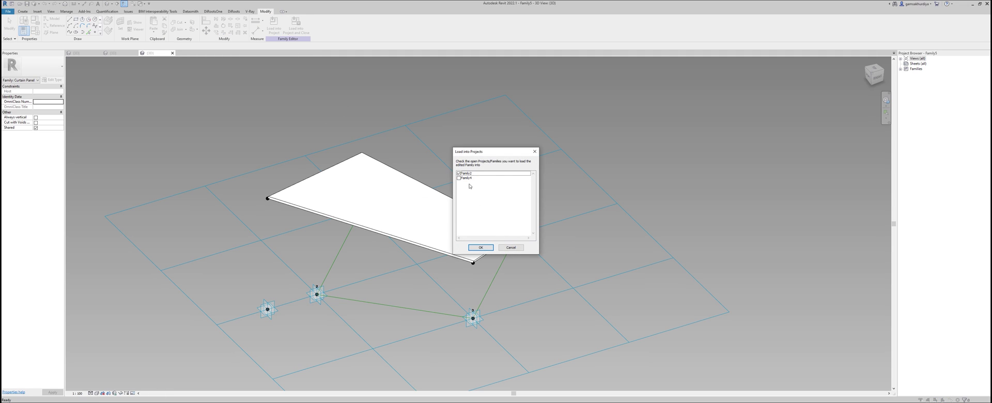
{"action": "left_click", "coordinate": [459, 178]}
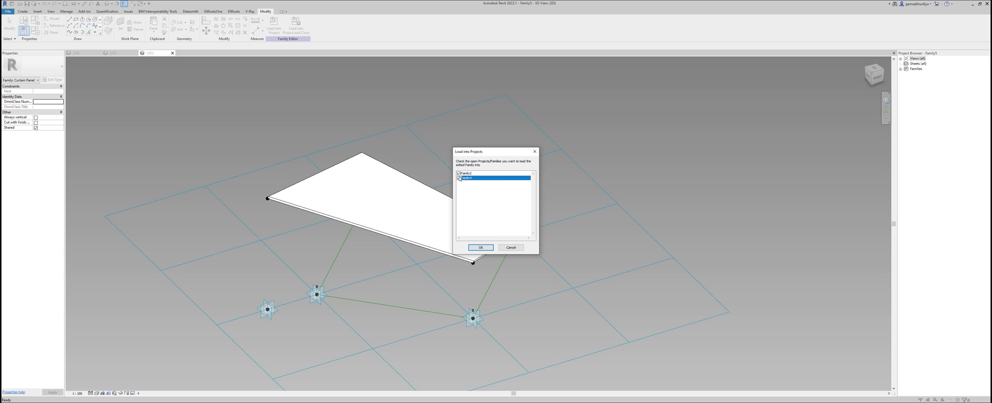
{"action": "left_click", "coordinate": [481, 247]}
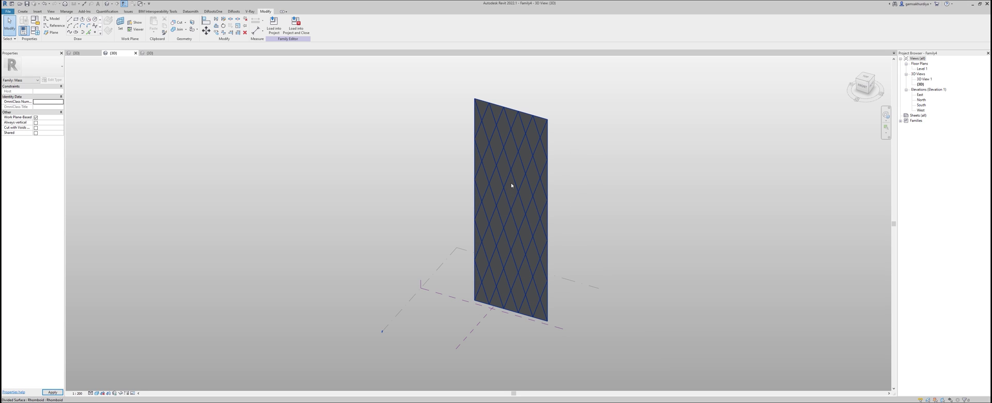
Apply the loaded Family5 panel under the Rhomboid pattern to the divided surface of the mass
{"action": "left_click", "coordinate": [512, 185]}
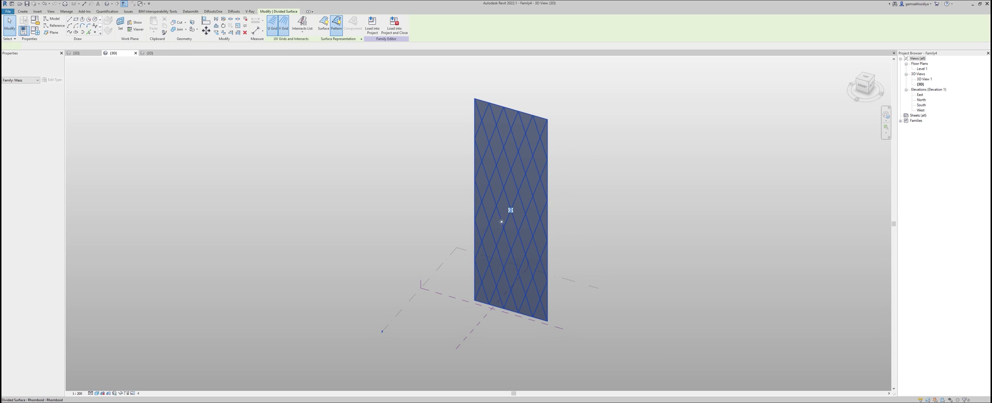
{"action": "middle_click_drag", "start_coordinate": [349, 210], "coordinate": [398, 245], "text": "shift"}
{"action": "scroll", "coordinate": [398, 245], "scroll_direction": "up", "scroll_amount": 2}
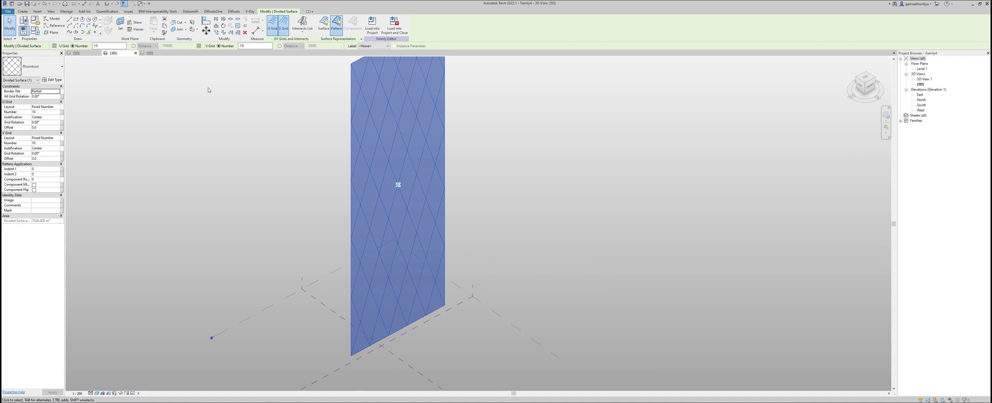
{"action": "left_click", "coordinate": [42, 68]}
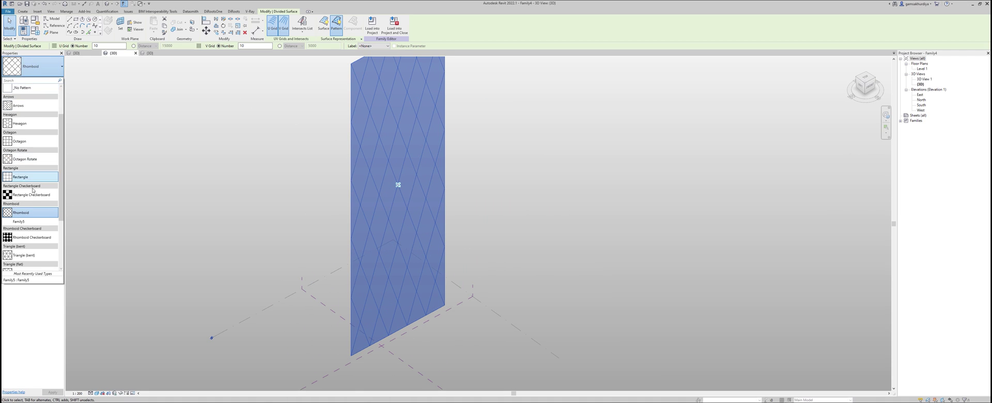
{"action": "left_click", "coordinate": [25, 222]}
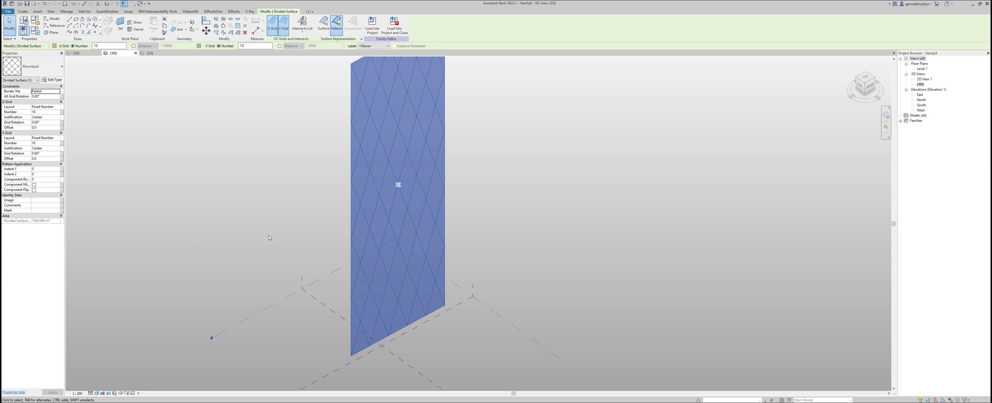
{"action": "left_click", "coordinate": [607, 221]}
Rename the Family5 panel type of the divided surface to 3500x1500
{"action": "mouse_move", "coordinate": [607, 221]}
{"action": "middle_mouse_down", "text": "shift"}
{"action": "mouse_move", "coordinate": [463, 222]}
{"action": "mouse_move", "coordinate": [525, 230]}
{"action": "mouse_move", "coordinate": [459, 230]}
{"action": "mouse_move", "coordinate": [602, 223]}
{"action": "mouse_move", "coordinate": [525, 230]}
{"action": "middle_mouse_up", "text": "shift"}
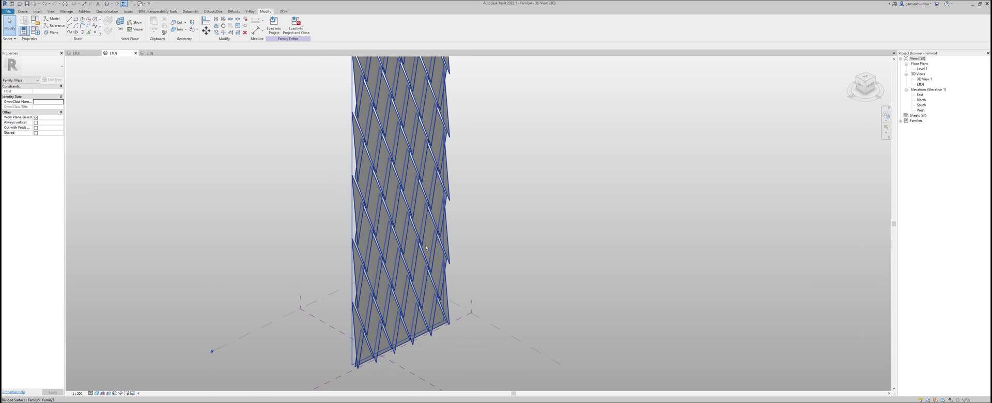
{"action": "scroll", "coordinate": [391, 251], "scroll_direction": "up", "scroll_amount": 3}
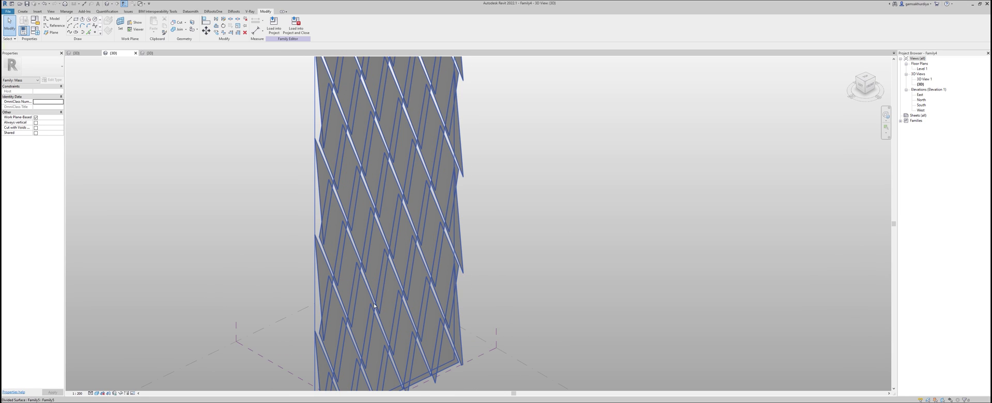
{"action": "left_click", "coordinate": [401, 197]}
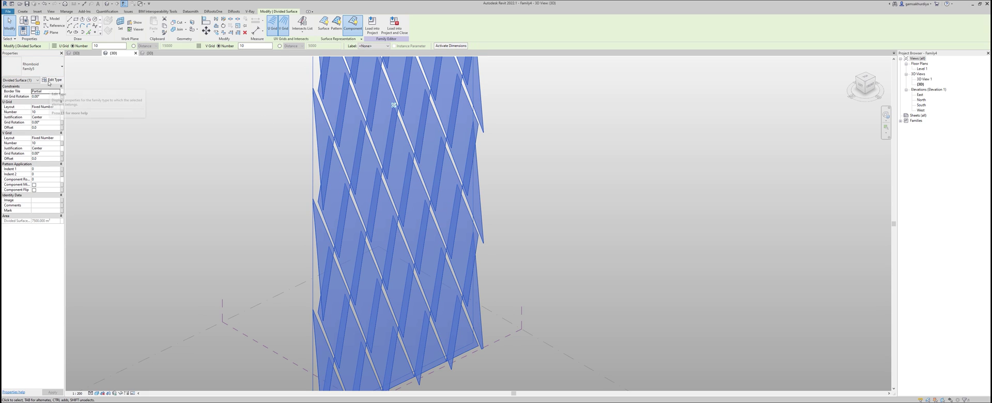
{"action": "left_click", "coordinate": [52, 81]}
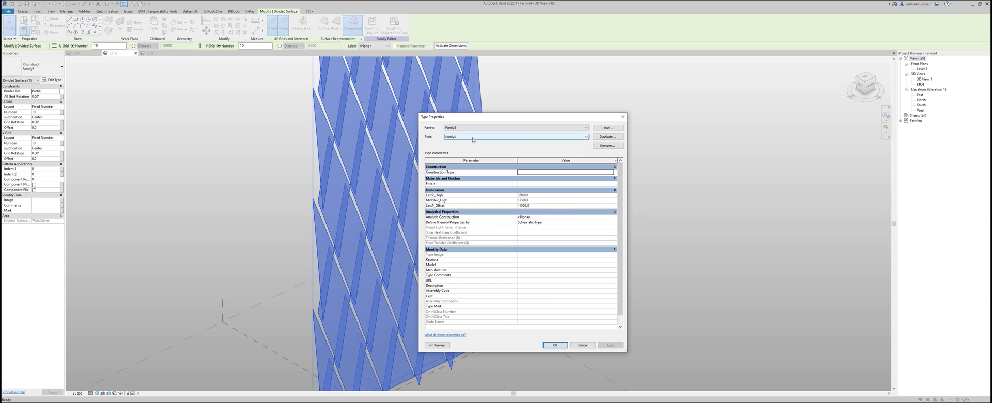
{"action": "left_click", "coordinate": [604, 147]}
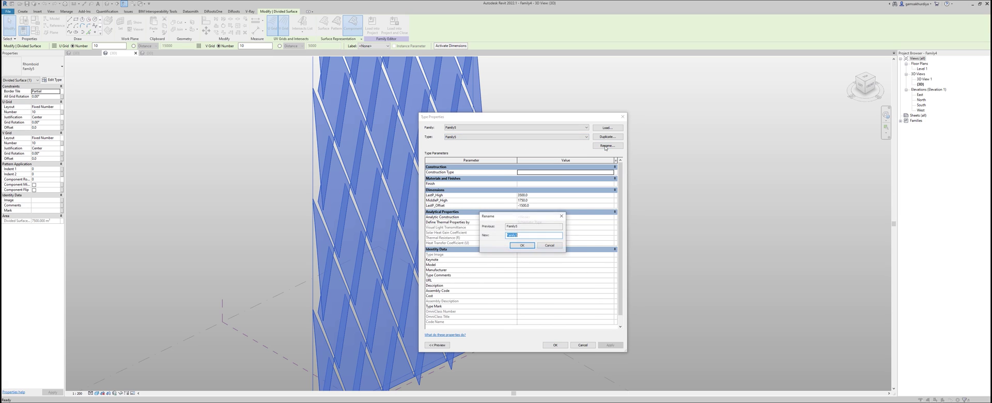
{"action": "type", "text": "3500x1500"}
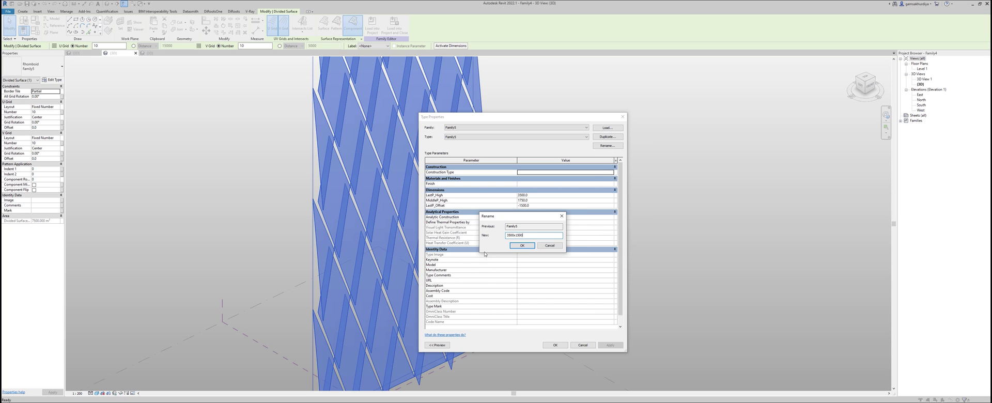
{"action": "left_click", "coordinate": [522, 245]}
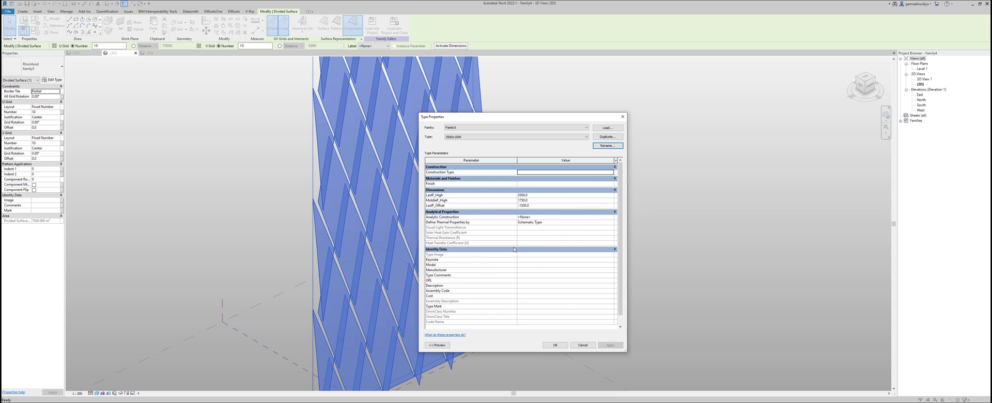
{"action": "left_click", "coordinate": [556, 345]}
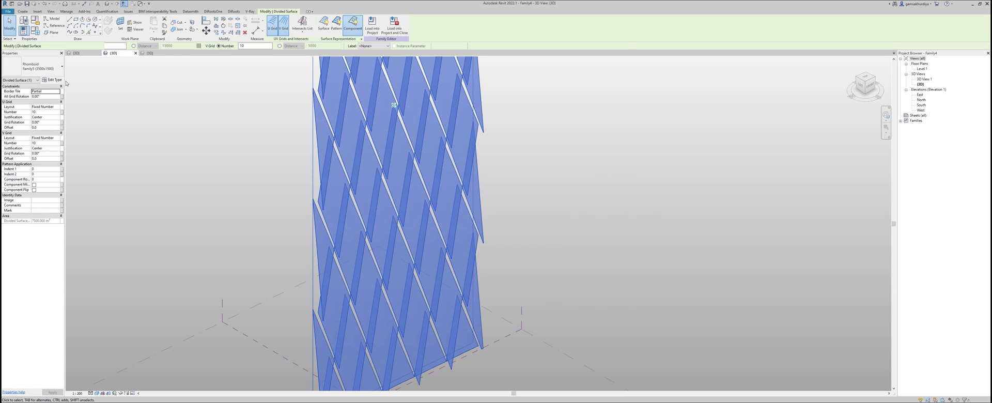
Duplicate the surface's 3500x1500 panel type under the name 2500x5500
{"action": "left_click", "coordinate": [58, 81]}
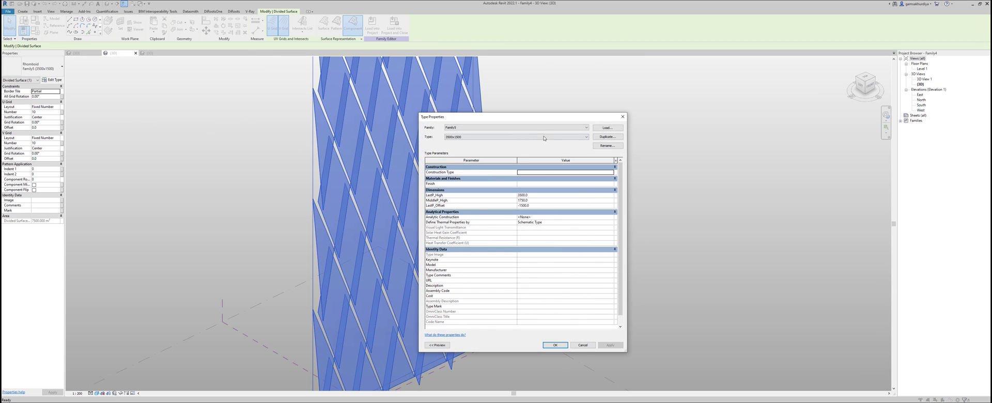
{"action": "left_click", "coordinate": [607, 136]}
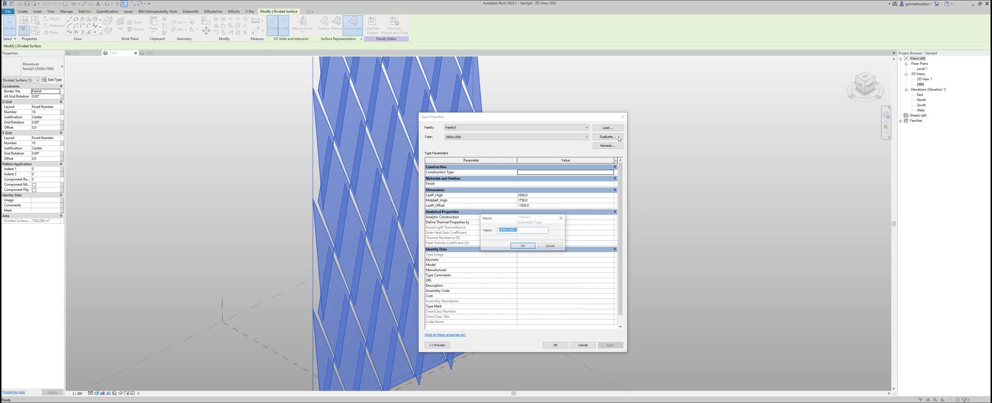
{"action": "left_click", "coordinate": [506, 230]}
{"action": "left_click_drag", "start_coordinate": [506, 230], "coordinate": [485, 229]}
{"action": "type", "text": "2500"}
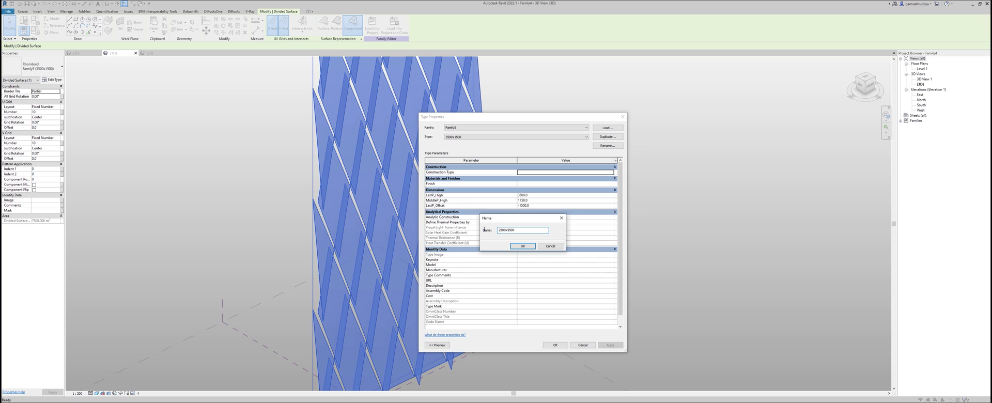
{"action": "left_click", "coordinate": [523, 246]}
Set LastP_High to 2500, MiddleP_High to 1250 and LastP_Offset to -5500 in the new type and apply it
{"action": "left_click", "coordinate": [545, 195]}
{"action": "type", "text": "2500"}
{"action": "key", "text": "Tab"}
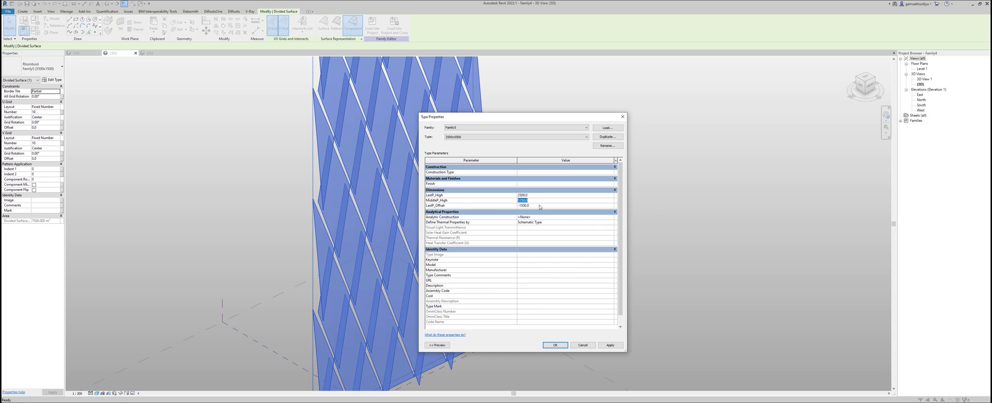
{"action": "type", "text": "1250"}
{"action": "key", "text": "Tab"}
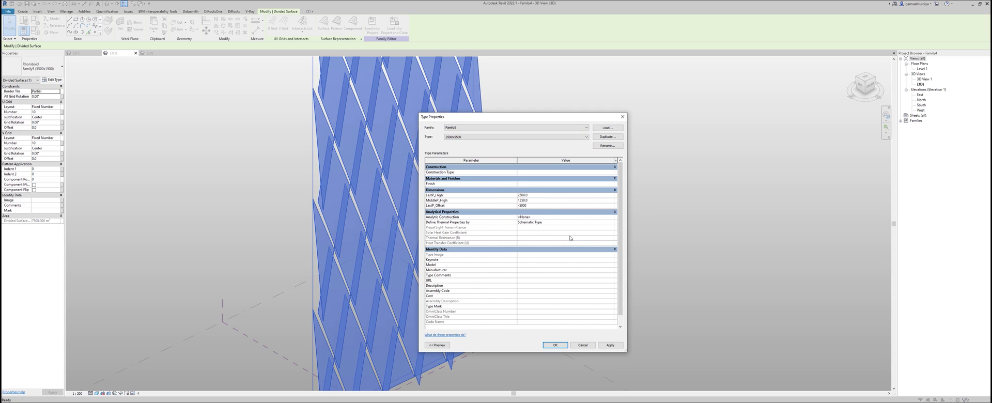
{"action": "left_click", "coordinate": [556, 345]}
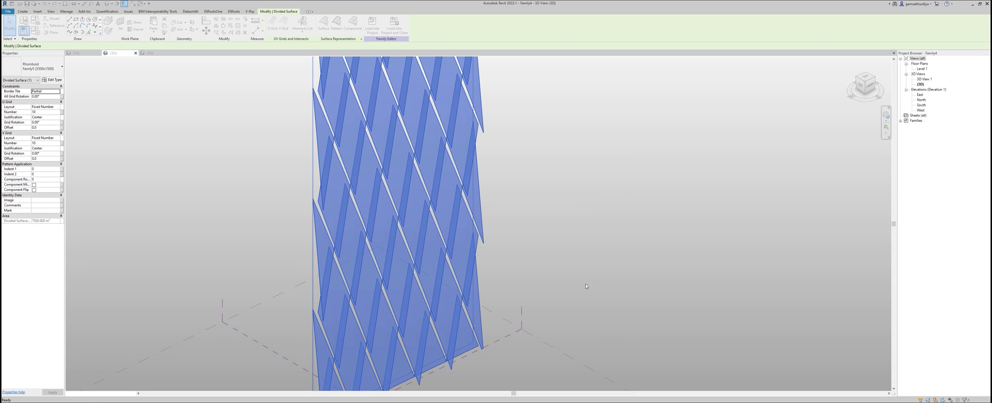
Duplicate the 2500x5500 panel type under the name 5500x2500
{"action": "middle_click_drag", "start_coordinate": [640, 266], "coordinate": [549, 177], "text": "shift"}
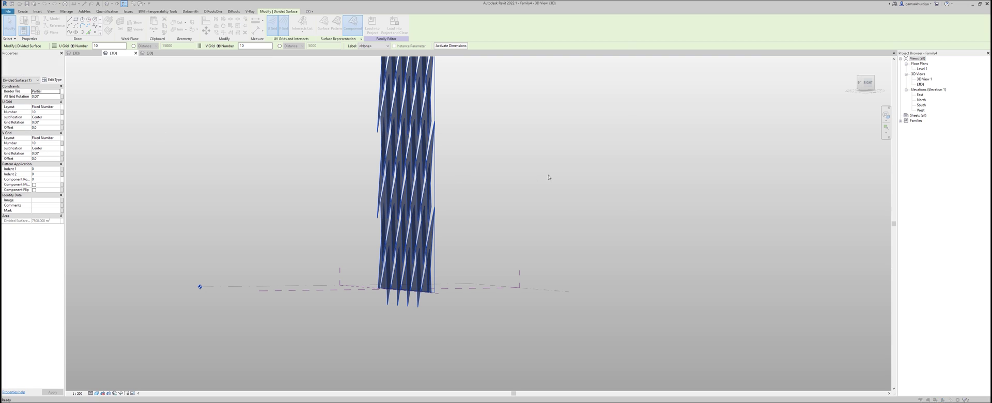
{"action": "left_click", "coordinate": [608, 136]}
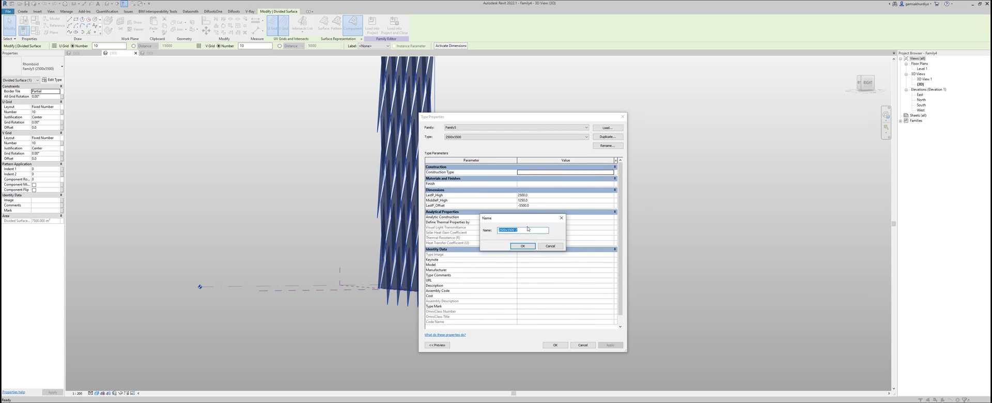
{"action": "left_click", "coordinate": [516, 232]}
{"action": "type", "text": "500"}
{"action": "key", "text": "Return"}
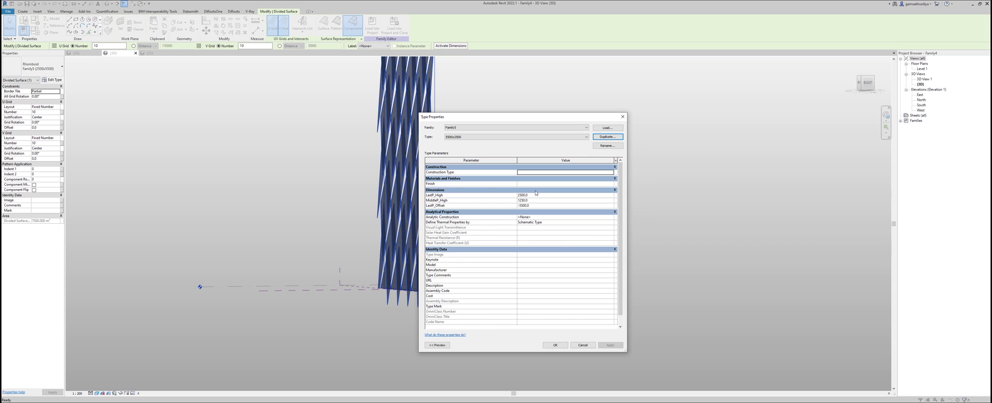
Set LastP_High to 5500 and adjust LastP_Offset in the 5500x2500 type, then apply it and deselect the surface
{"action": "left_click", "coordinate": [537, 195]}
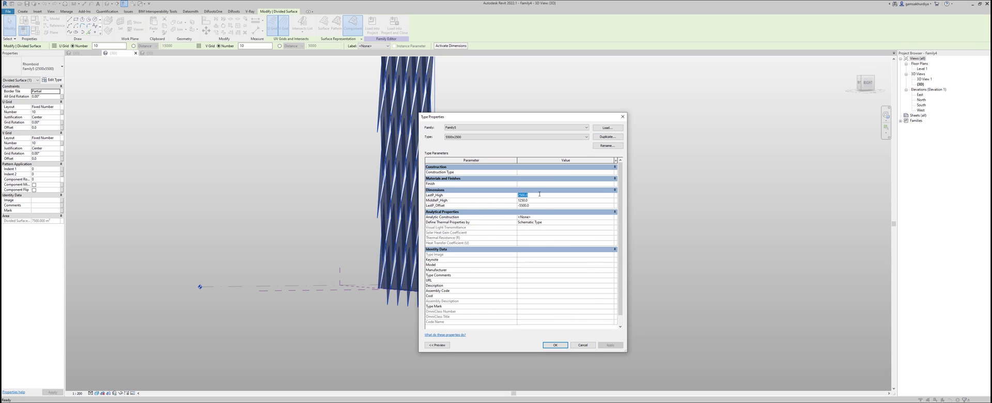
{"action": "type", "text": "55"}
{"action": "left_click", "coordinate": [532, 205]}
{"action": "left_click", "coordinate": [551, 345]}
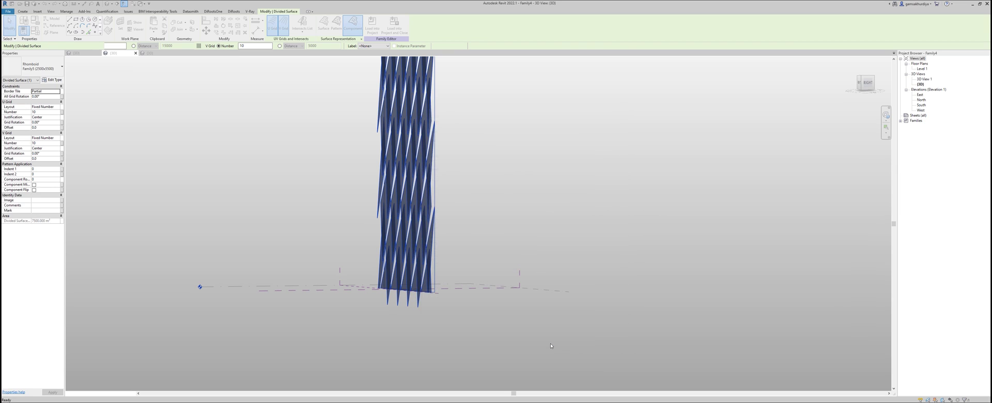
{"action": "middle_click_drag", "start_coordinate": [487, 233], "coordinate": [668, 274], "text": "shift"}
{"action": "left_click", "coordinate": [623, 250]}
Display the 3D view in the Hidden Line style with cast shadows and ambient shadows turned on
{"action": "middle_click_drag", "start_coordinate": [623, 250], "coordinate": [533, 316], "text": "shift"}
{"action": "left_click", "coordinate": [96, 394]}
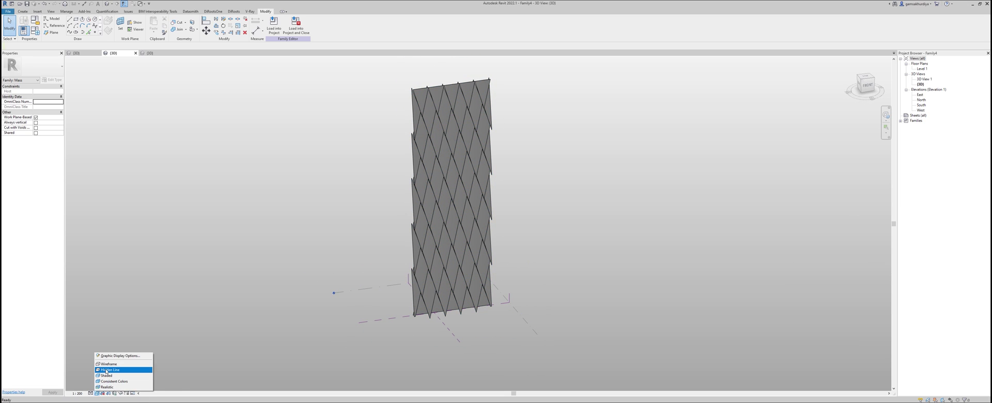
{"action": "left_click", "coordinate": [111, 370]}
{"action": "left_click", "coordinate": [97, 393]}
{"action": "left_click", "coordinate": [109, 356]}
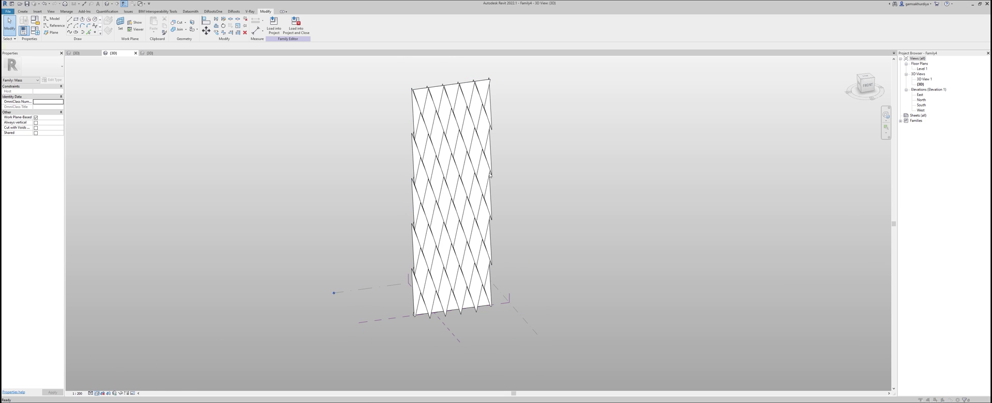
{"action": "left_click", "coordinate": [157, 117]}
{"action": "left_click", "coordinate": [184, 120]}
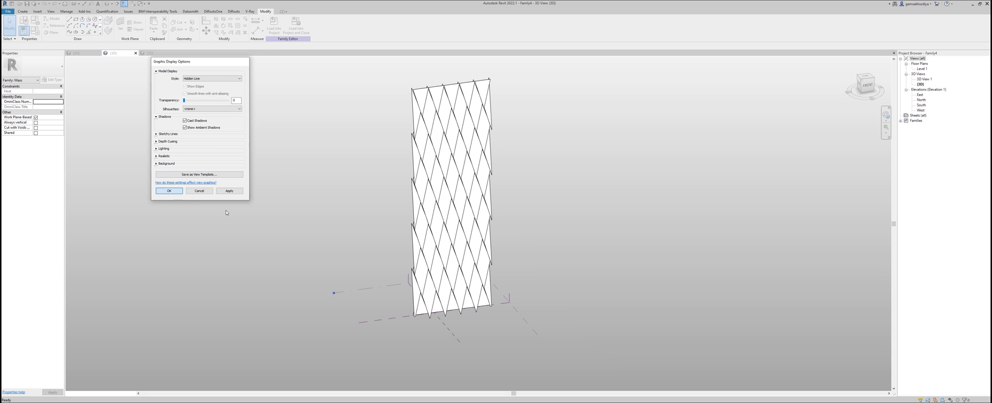
{"action": "left_click", "coordinate": [169, 191]}
Change the four full panels along the facade's bottom row to the 3500x1500 type after trying 2500x5500
{"action": "scroll", "coordinate": [424, 282], "scroll_direction": "up", "scroll_amount": 2}
{"action": "scroll", "coordinate": [485, 331], "scroll_direction": "up", "scroll_amount": 2}
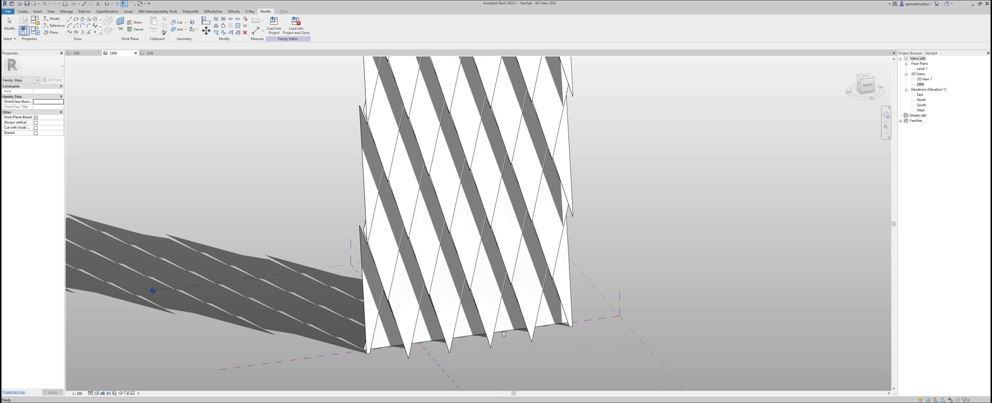
{"action": "middle_click_drag", "start_coordinate": [507, 331], "coordinate": [520, 284], "text": "shift"}
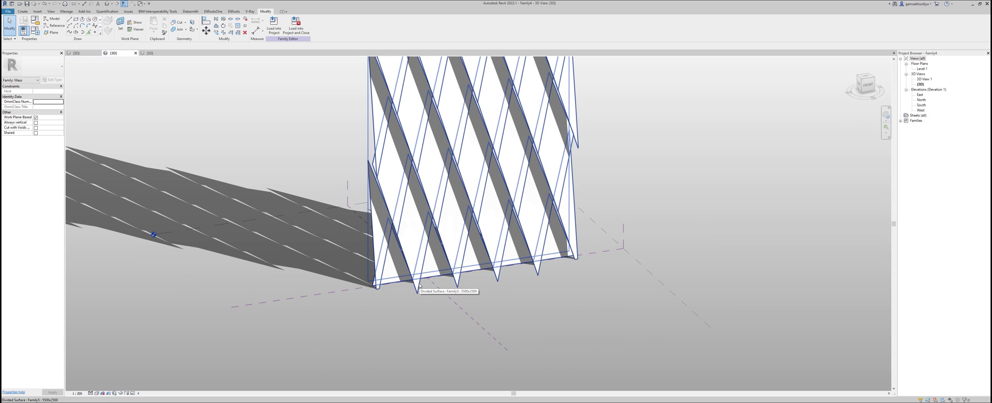
{"action": "left_click", "coordinate": [419, 283]}
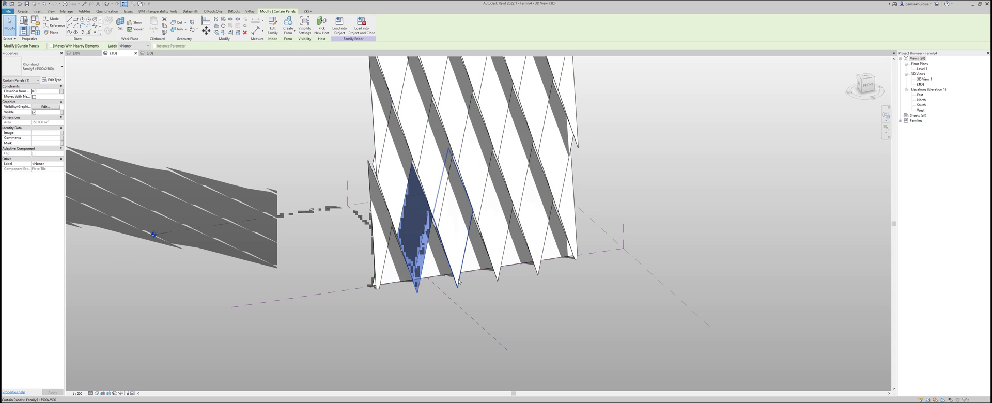
{"action": "left_click", "coordinate": [459, 280], "text": "ctrl"}
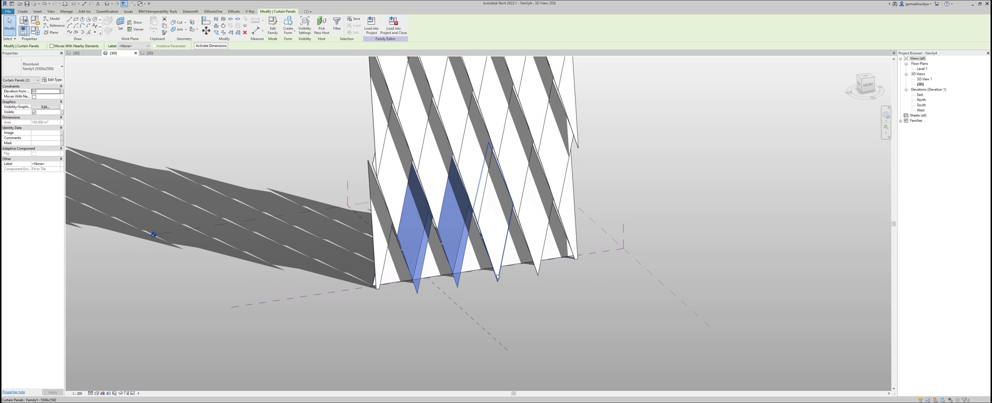
{"action": "left_click", "coordinate": [497, 271], "text": "ctrl"}
{"action": "left_click", "coordinate": [537, 269], "text": "ctrl"}
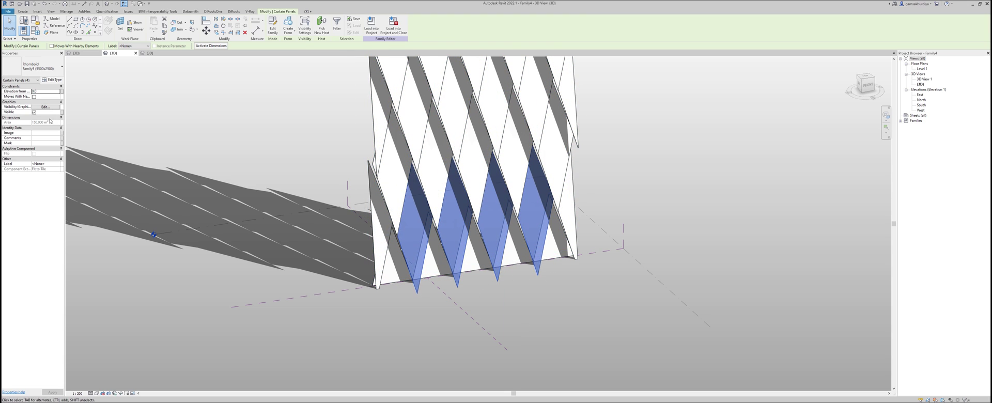
{"action": "left_click", "coordinate": [33, 70]}
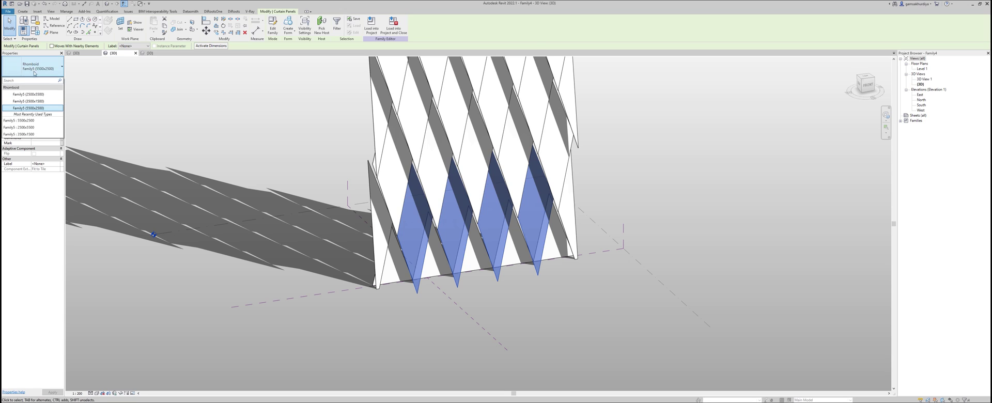
{"action": "left_click", "coordinate": [39, 96]}
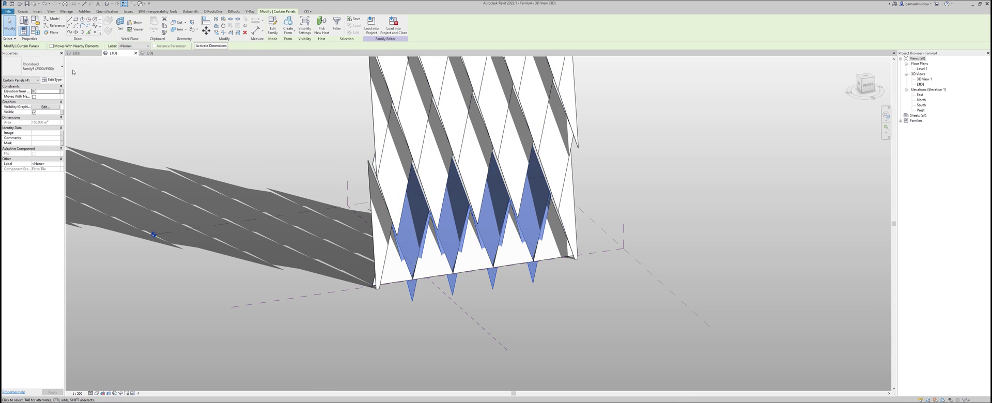
{"action": "left_click", "coordinate": [34, 67]}
{"action": "left_click", "coordinate": [31, 101]}
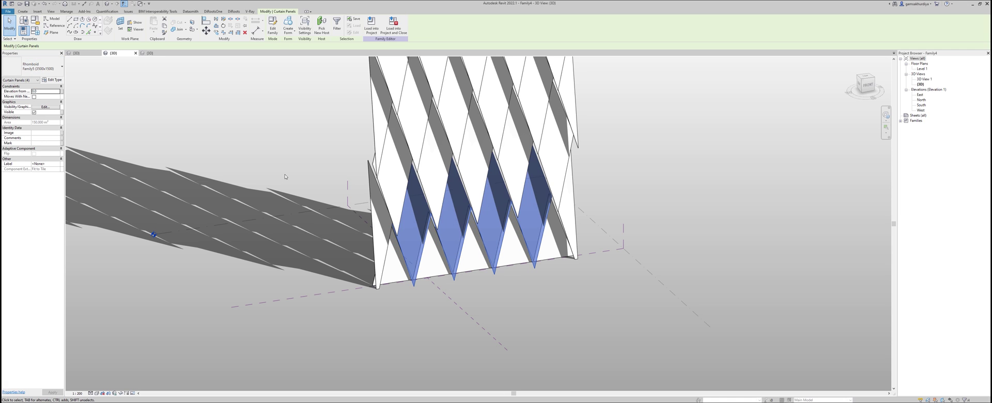
Duplicate the bottom-row panels' 3500x1500 type under the name 3500x0
{"action": "middle_click_drag", "start_coordinate": [560, 303], "coordinate": [605, 211], "text": "shift"}
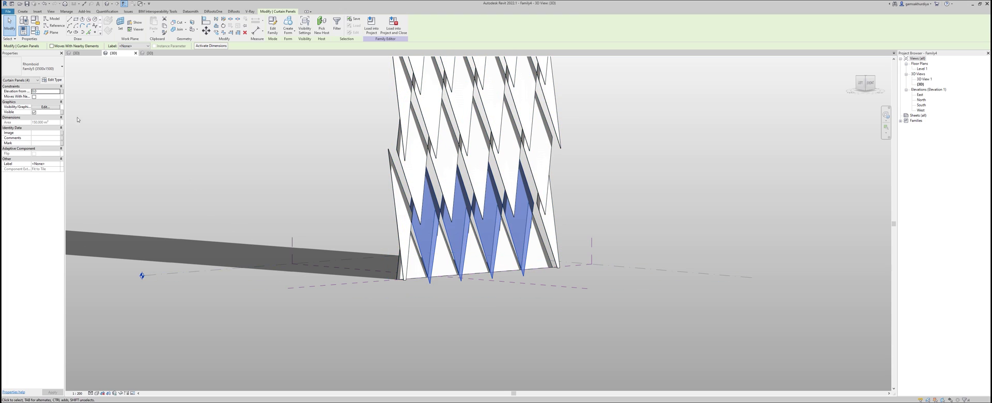
{"action": "left_click", "coordinate": [52, 80]}
{"action": "left_click", "coordinate": [607, 137]}
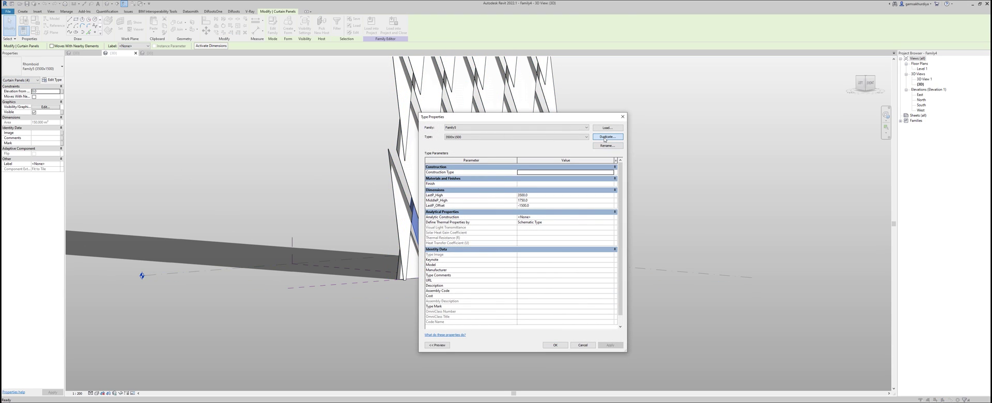
{"action": "left_click", "coordinate": [523, 230]}
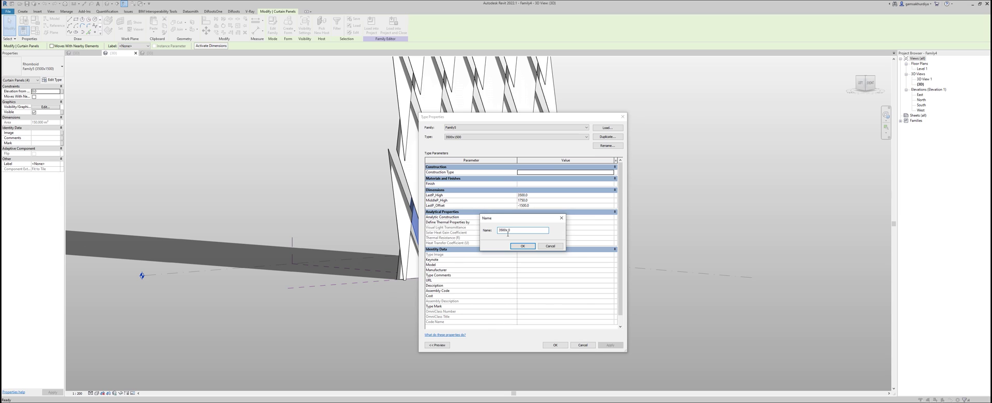
{"action": "left_click", "coordinate": [522, 247]}
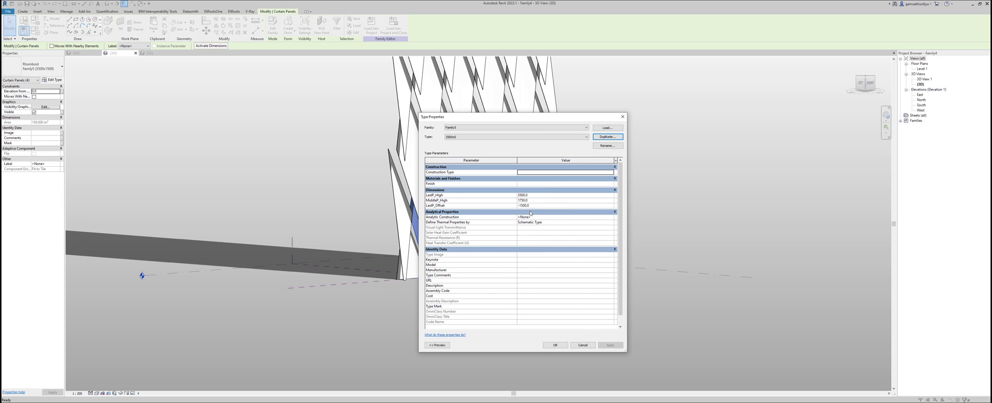
Set LastP_Offset to 0 in the 3500x0 type, apply it and deselect the panels
{"action": "left_click", "coordinate": [537, 207]}
{"action": "type", "text": "0"}
{"action": "left_click", "coordinate": [555, 345]}
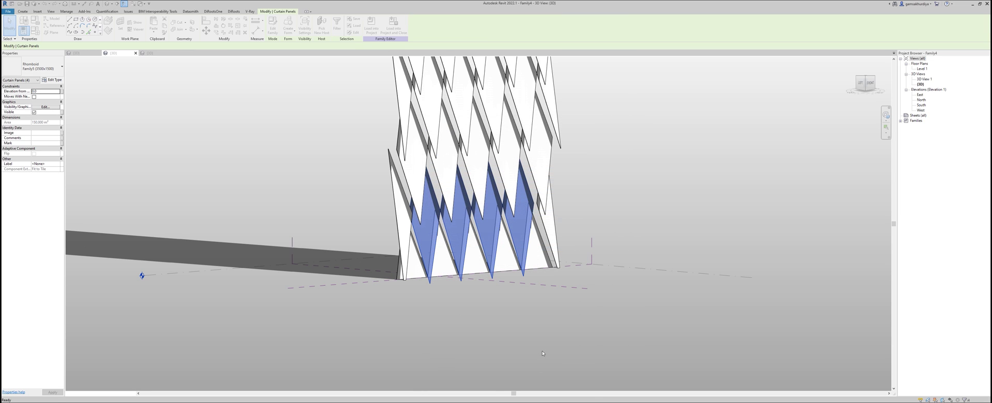
{"action": "left_click", "coordinate": [638, 226]}
Change the two edge panels at the facade's bottom corners to the 3500x0 type and deselect them
{"action": "middle_click_drag", "start_coordinate": [639, 226], "coordinate": [568, 248], "text": "shift"}
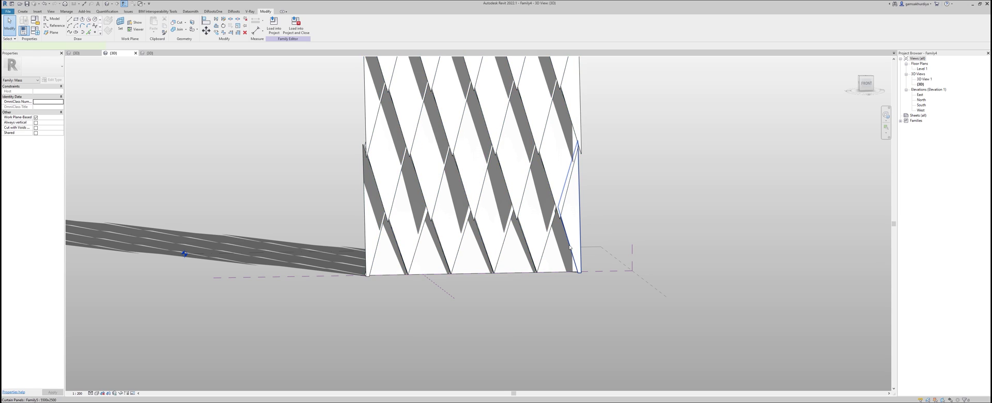
{"action": "left_click", "coordinate": [570, 243]}
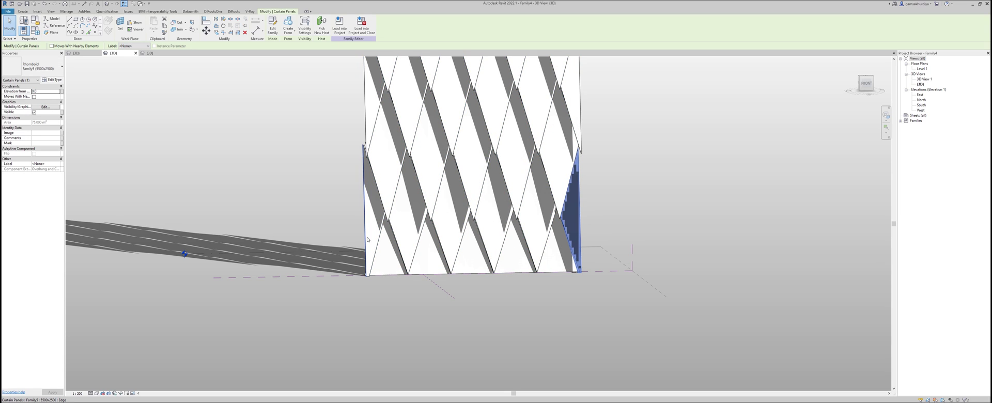
{"action": "left_click", "coordinate": [370, 241], "text": "ctrl"}
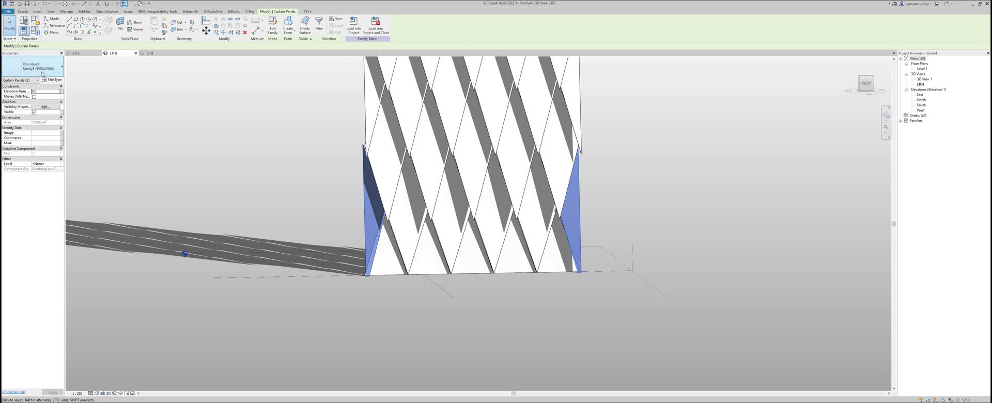
{"action": "left_click", "coordinate": [42, 69]}
{"action": "left_click", "coordinate": [28, 101]}
{"action": "left_click", "coordinate": [727, 289]}
Change the second and fourth triangular panels along the facade's top edge to the 3500x1500 type
{"action": "middle_click_drag", "start_coordinate": [727, 289], "coordinate": [630, 310], "text": "shift"}
{"action": "scroll", "coordinate": [734, 276], "scroll_direction": "down", "scroll_amount": 3}
{"action": "left_click", "coordinate": [512, 217]}
{"action": "scroll", "coordinate": [469, 180], "scroll_direction": "up", "scroll_amount": 3}
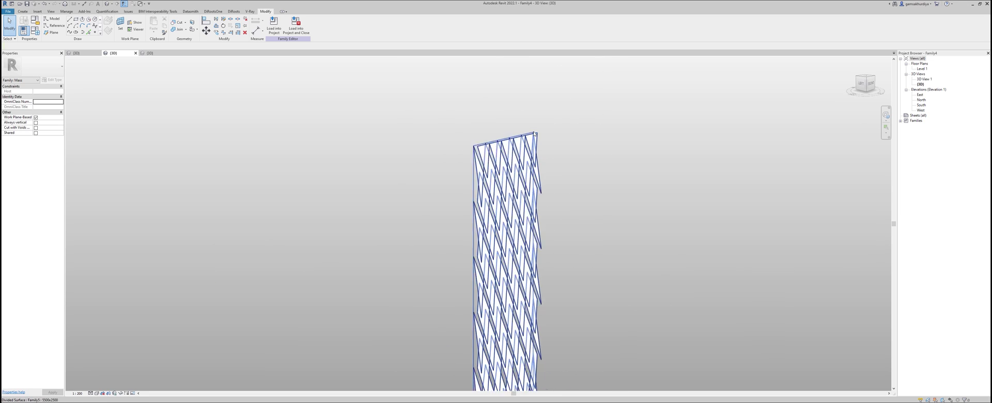
{"action": "scroll", "coordinate": [469, 180], "scroll_direction": "up", "scroll_amount": 2}
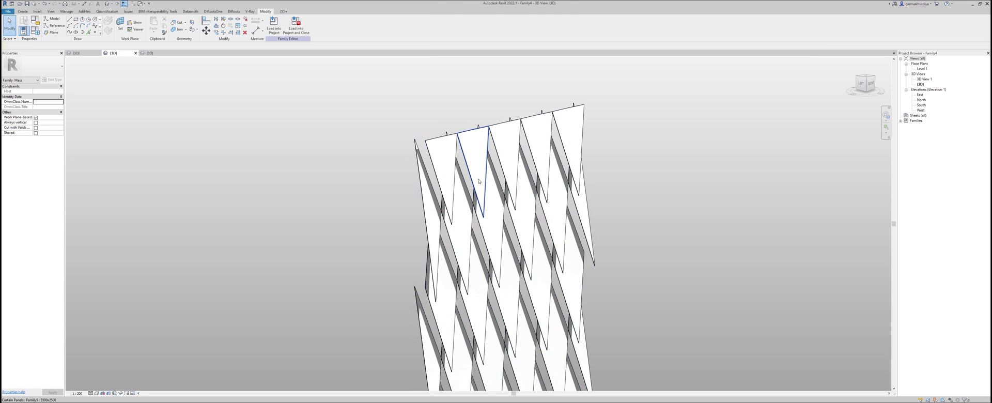
{"action": "left_click", "coordinate": [478, 182]}
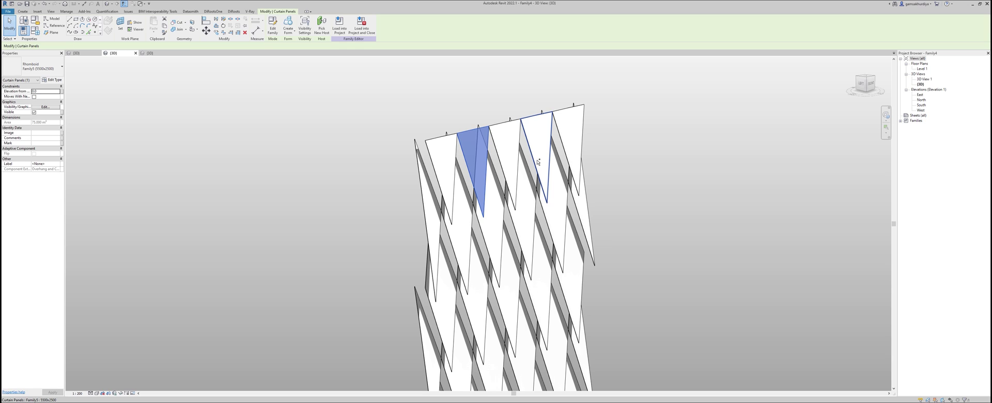
{"action": "left_click", "coordinate": [545, 152], "text": "ctrl"}
{"action": "left_click", "coordinate": [32, 66]}
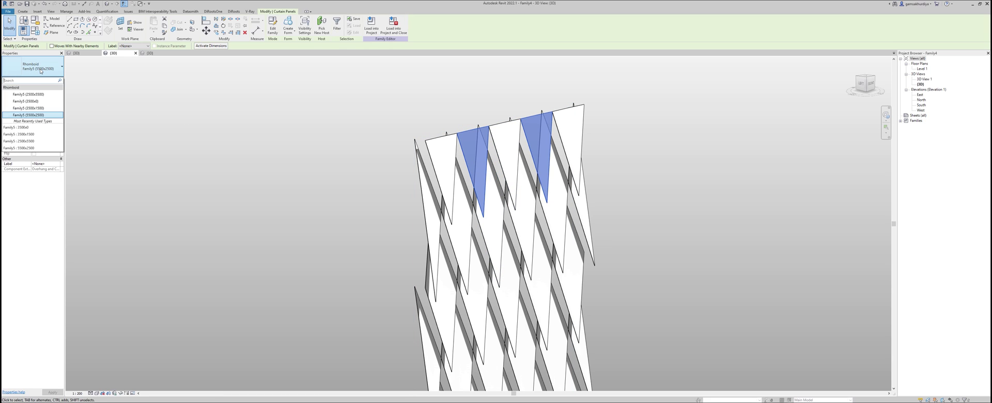
{"action": "left_click", "coordinate": [44, 108]}
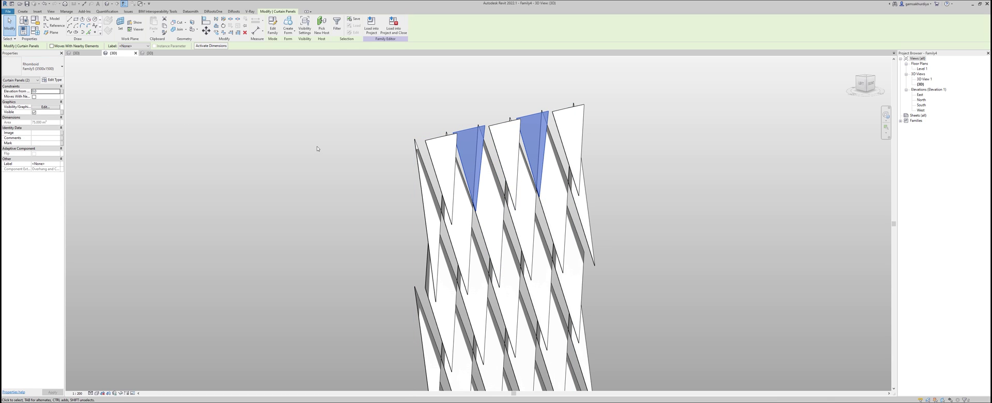
Assign the 5500x2500 type to the central panel just below the top row and deselect it
{"action": "middle_click_drag", "start_coordinate": [341, 149], "coordinate": [485, 210], "text": "shift"}
{"action": "scroll", "coordinate": [539, 202], "scroll_direction": "up", "scroll_amount": 4}
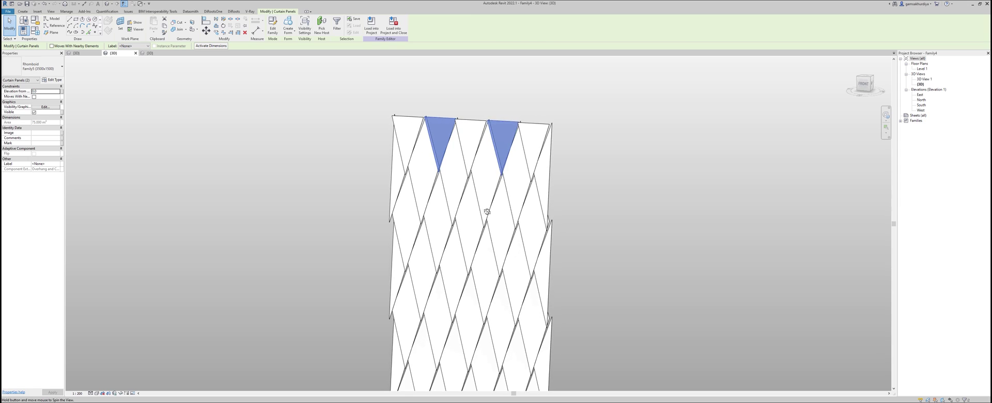
{"action": "left_click", "coordinate": [471, 223]}
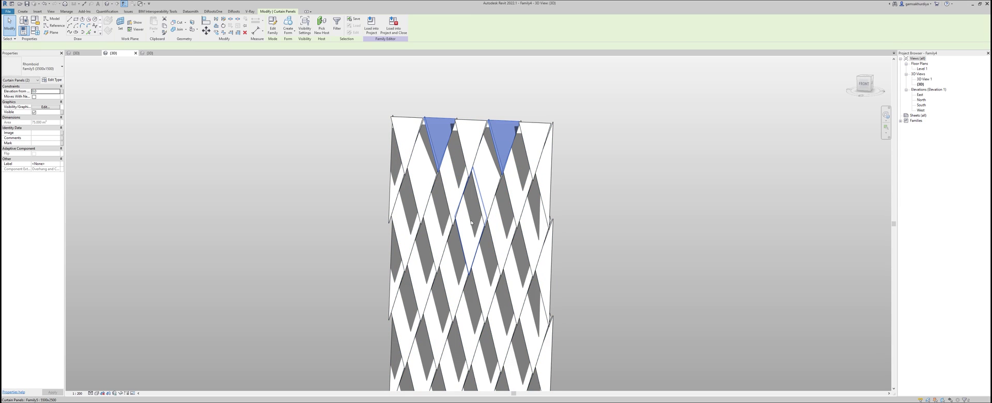
{"action": "left_click", "coordinate": [44, 72]}
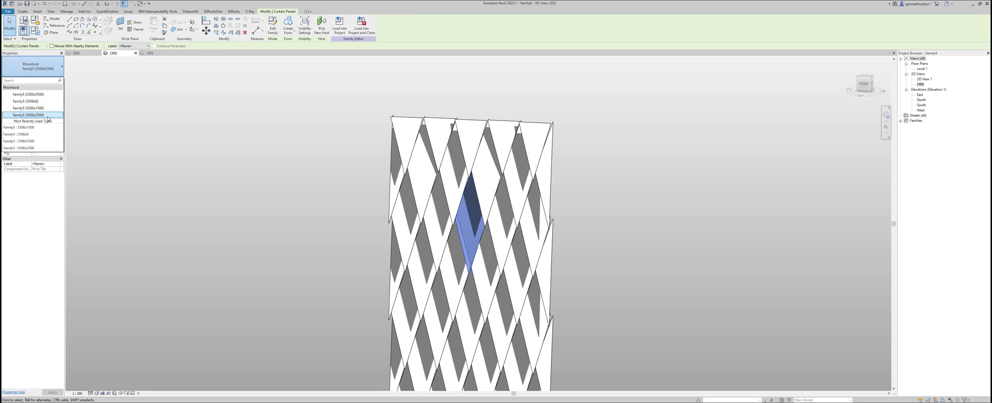
{"action": "left_click", "coordinate": [26, 115]}
{"action": "left_click", "coordinate": [675, 303]}
Examine the whole panelled facade and its cast shadow from the front and the back
{"action": "middle_click_drag", "start_coordinate": [675, 304], "coordinate": [781, 251], "text": "shift"}
{"action": "scroll", "coordinate": [620, 259], "scroll_direction": "down", "scroll_amount": 3}
{"action": "middle_click_drag", "start_coordinate": [649, 290], "coordinate": [656, 325], "text": "shift"}
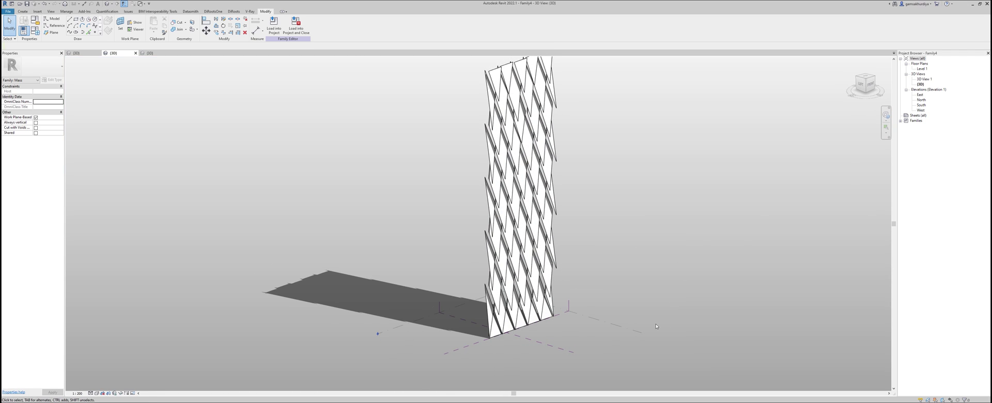
{"action": "mouse_move", "coordinate": [654, 299]}
{"action": "middle_mouse_down", "text": "shift"}
{"action": "mouse_move", "coordinate": [398, 288]}
{"action": "mouse_move", "coordinate": [474, 324]}
{"action": "mouse_move", "coordinate": [456, 321]}
{"action": "middle_mouse_up", "text": "shift"}
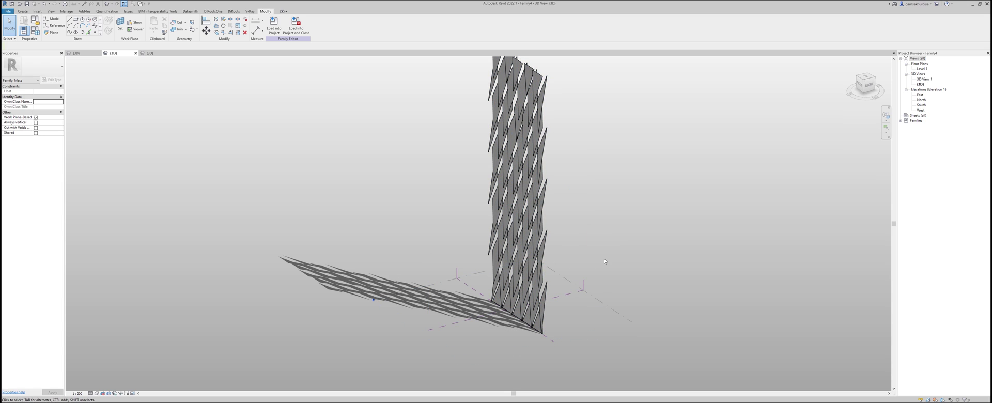
{"action": "middle_click_drag", "start_coordinate": [604, 261], "coordinate": [593, 283]}
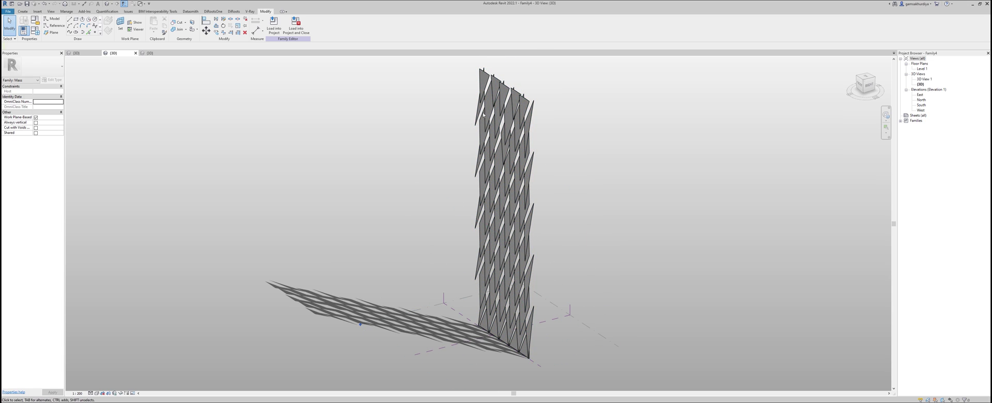
In the curtain panel family, create a flat surface form from the chain of base reference lines
{"action": "left_click", "coordinate": [162, 53]}
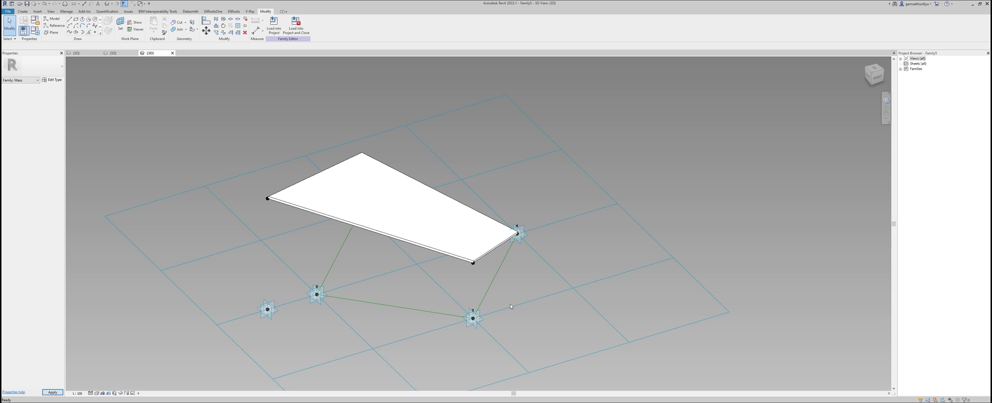
{"action": "key", "text": "Tab"}
{"action": "left_click", "coordinate": [346, 300]}
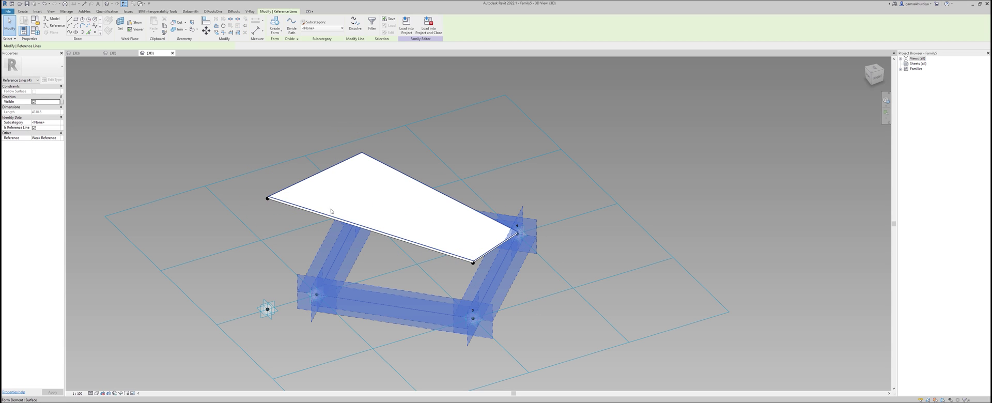
{"action": "middle_click_drag", "start_coordinate": [538, 315], "coordinate": [398, 276], "text": "shift"}
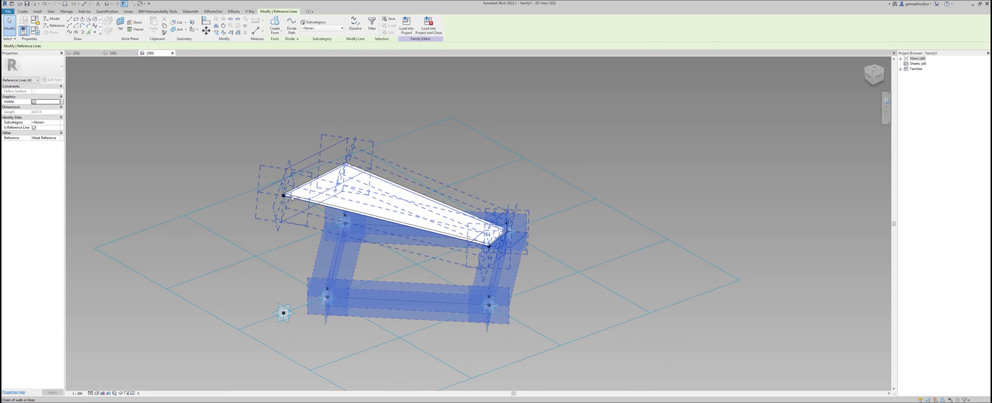
{"action": "left_click", "coordinate": [275, 25]}
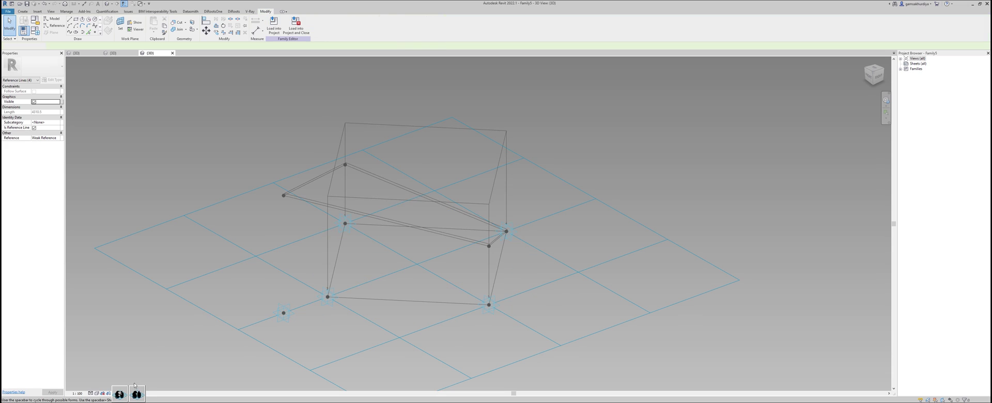
{"action": "left_click", "coordinate": [136, 391]}
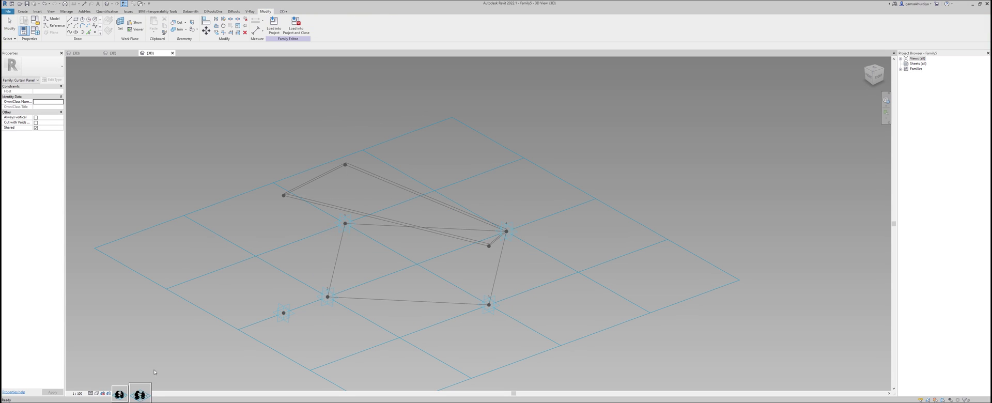
Open the material selection for the base surface and give the Glass material a solid fill foreground surface pattern
{"action": "left_click", "coordinate": [367, 264]}
{"action": "right_click", "coordinate": [367, 265]}
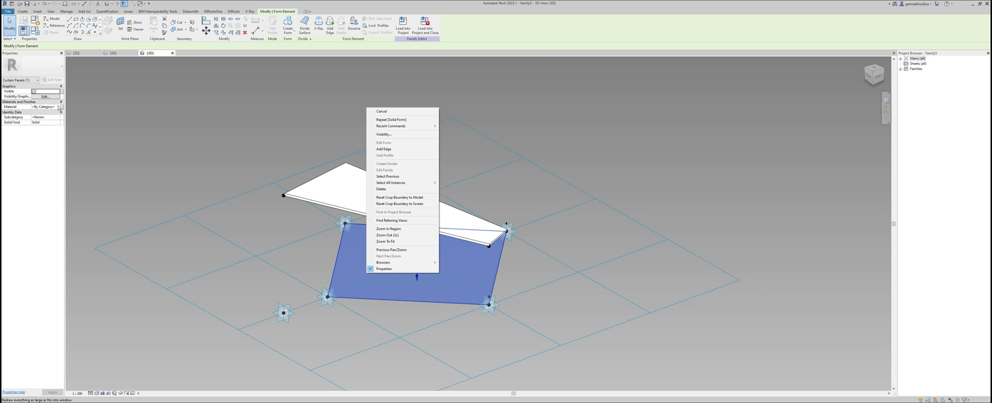
{"action": "left_click", "coordinate": [59, 107]}
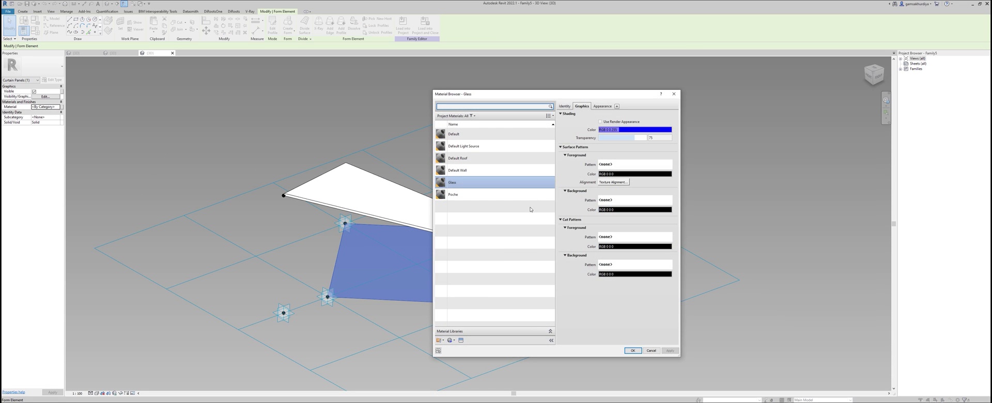
{"action": "left_click", "coordinate": [614, 164]}
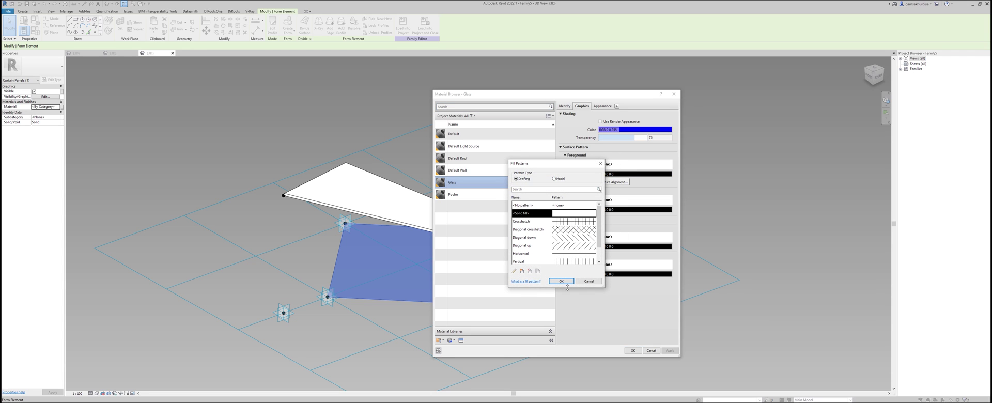
{"action": "left_click", "coordinate": [562, 281]}
Set the Glass foreground pattern to light blue, lower the material's transparency, and apply it to the base surface
{"action": "left_click", "coordinate": [615, 174]}
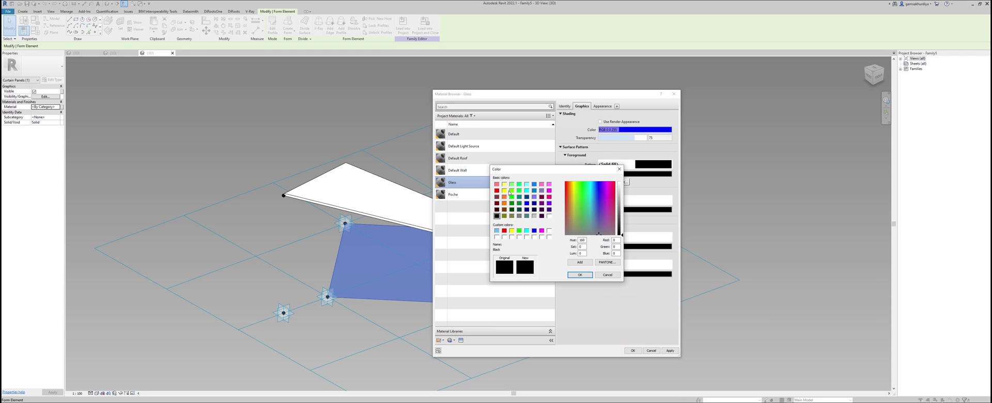
{"action": "left_click", "coordinate": [496, 230]}
{"action": "left_click", "coordinate": [580, 274]}
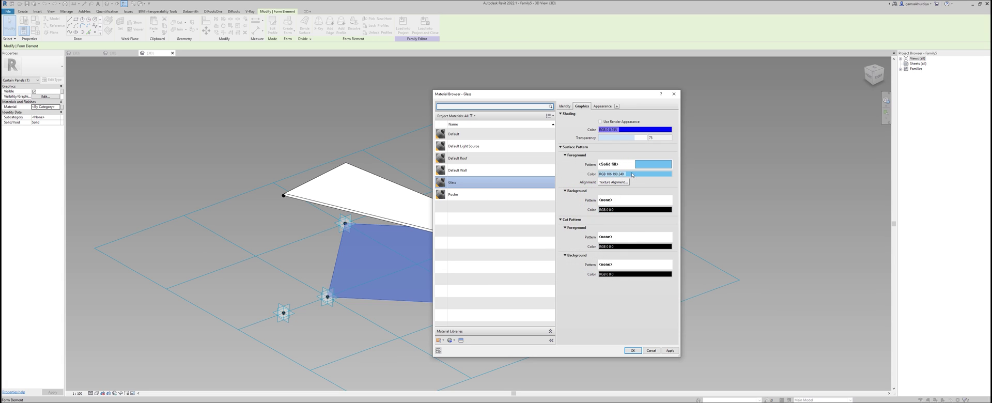
{"action": "left_click_drag", "start_coordinate": [635, 139], "coordinate": [618, 146]}
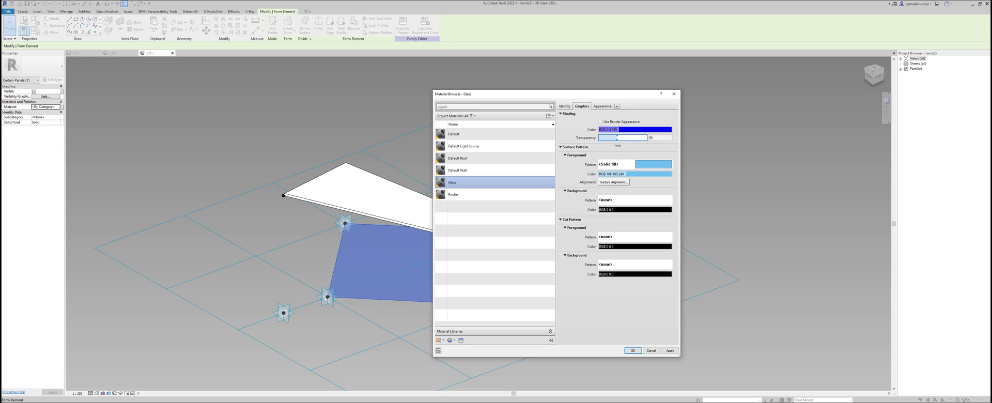
{"action": "left_click", "coordinate": [633, 351]}
{"action": "left_click", "coordinate": [377, 335]}
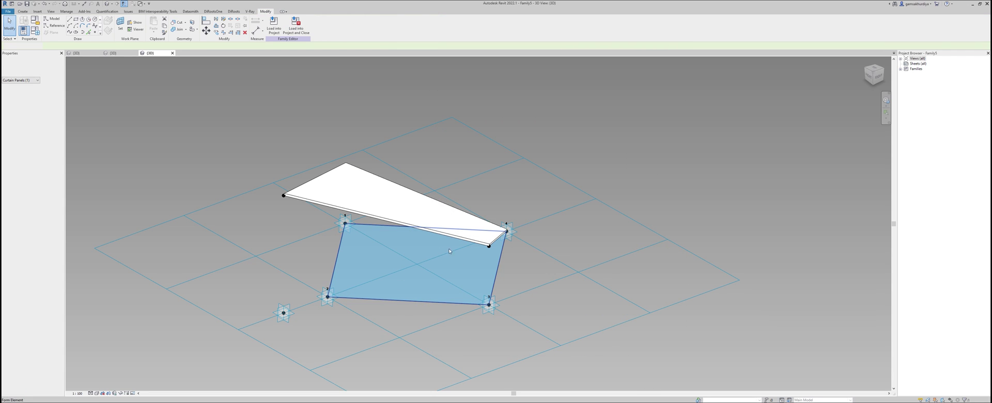
Load the panel family into Family4, overwriting the existing version
{"action": "left_click", "coordinate": [296, 25]}
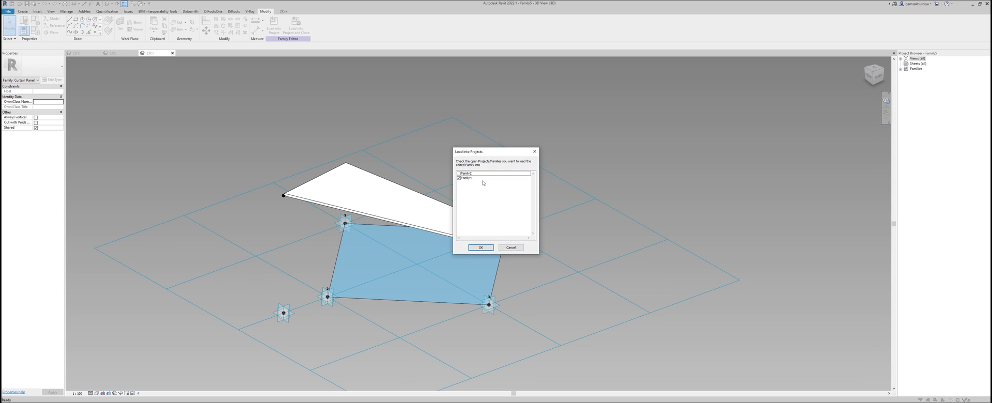
{"action": "left_click", "coordinate": [480, 248]}
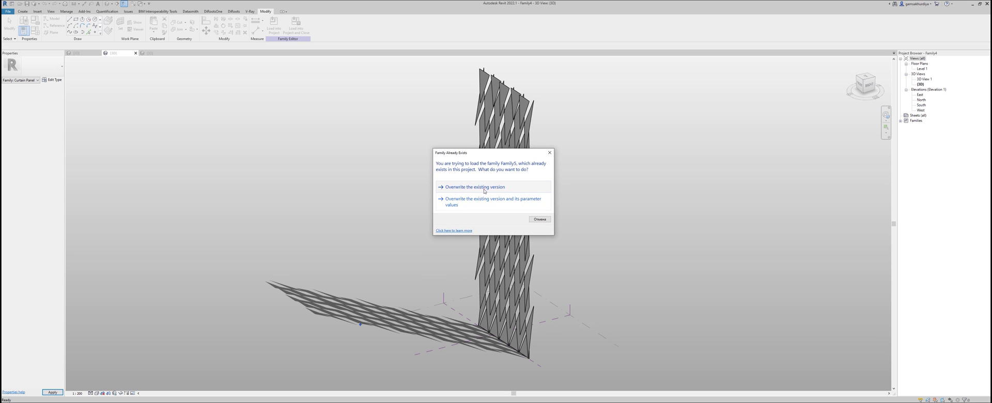
{"action": "left_click", "coordinate": [488, 188]}
Display the facade's 3D view in the Shaded visual style
{"action": "middle_click_drag", "start_coordinate": [394, 321], "coordinate": [517, 316], "text": "shift"}
{"action": "scroll", "coordinate": [517, 315], "scroll_direction": "up", "scroll_amount": 4}
{"action": "middle_click_drag", "start_coordinate": [643, 325], "coordinate": [655, 305], "text": "shift"}
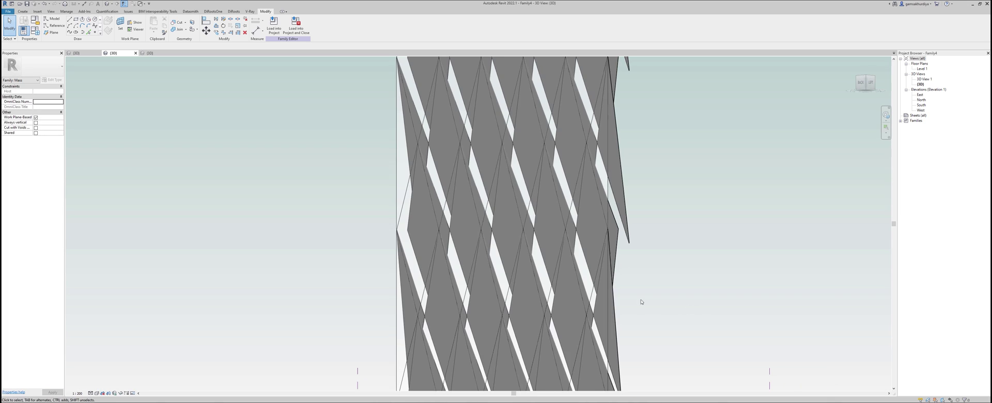
{"action": "left_click", "coordinate": [578, 277]}
{"action": "middle_click_drag", "start_coordinate": [676, 257], "coordinate": [403, 324], "text": "shift"}
{"action": "key", "text": "Escape"}
{"action": "left_click", "coordinate": [96, 394]}
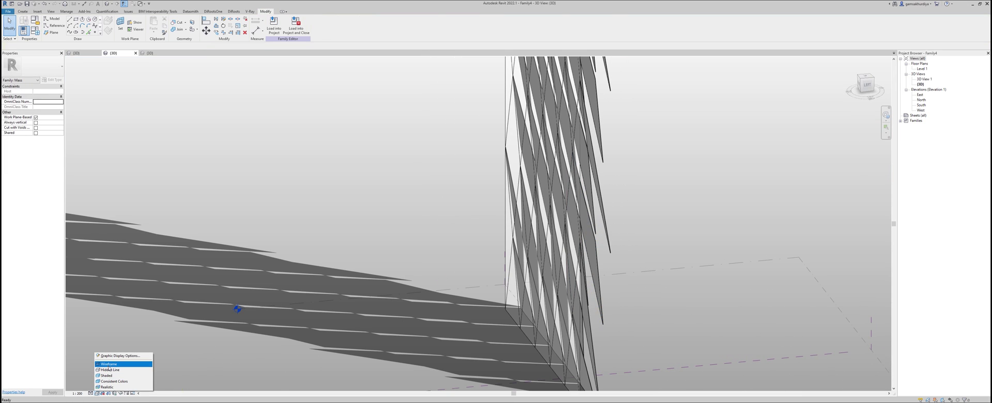
{"action": "left_click", "coordinate": [110, 375]}
{"action": "mouse_move", "coordinate": [650, 314]}
{"action": "middle_mouse_down", "text": "shift"}
{"action": "mouse_move", "coordinate": [532, 305]}
{"action": "mouse_move", "coordinate": [601, 311]}
{"action": "mouse_move", "coordinate": [567, 329]}
{"action": "middle_mouse_up", "text": "shift"}
{"action": "scroll", "coordinate": [500, 314], "scroll_direction": "down", "scroll_amount": 3}
{"action": "mouse_move", "coordinate": [501, 316]}
{"action": "middle_mouse_down"}
{"action": "mouse_move", "coordinate": [510, 319]}
{"action": "mouse_move", "coordinate": [496, 320]}
{"action": "mouse_move", "coordinate": [523, 243]}
{"action": "middle_mouse_up"}
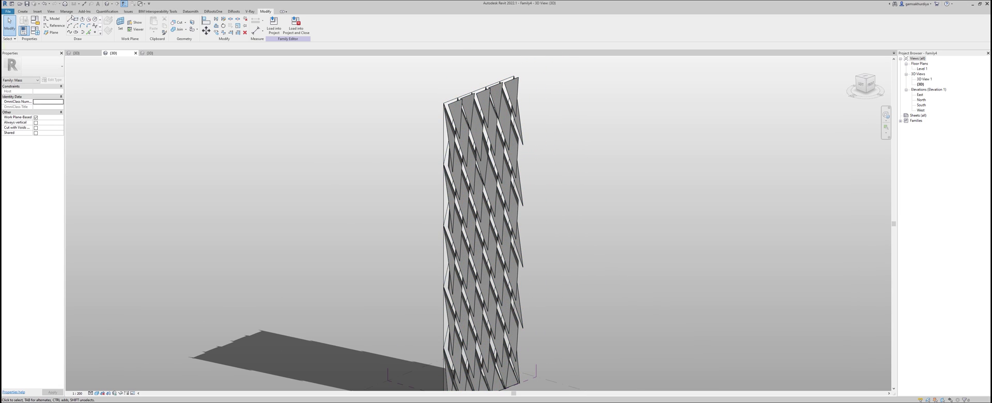
Give the facade family's Glass material a solid fill foreground surface pattern in light blue
{"action": "left_click", "coordinate": [68, 12]}
{"action": "left_click", "coordinate": [26, 23]}
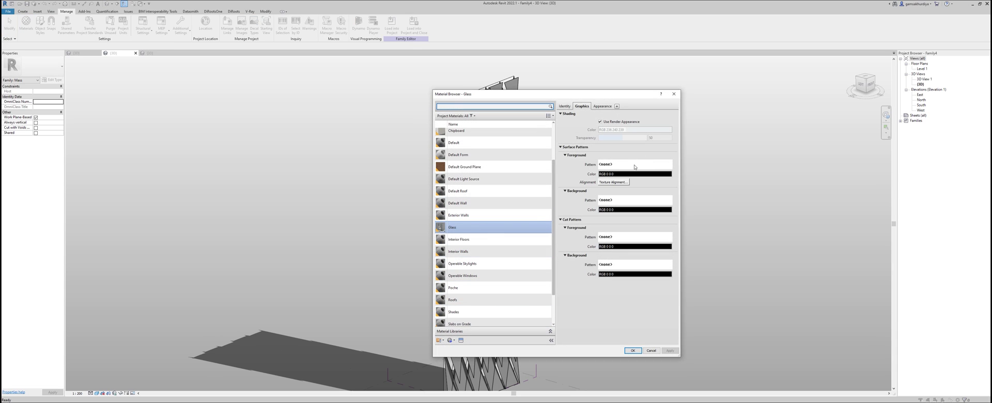
{"action": "left_click", "coordinate": [634, 167]}
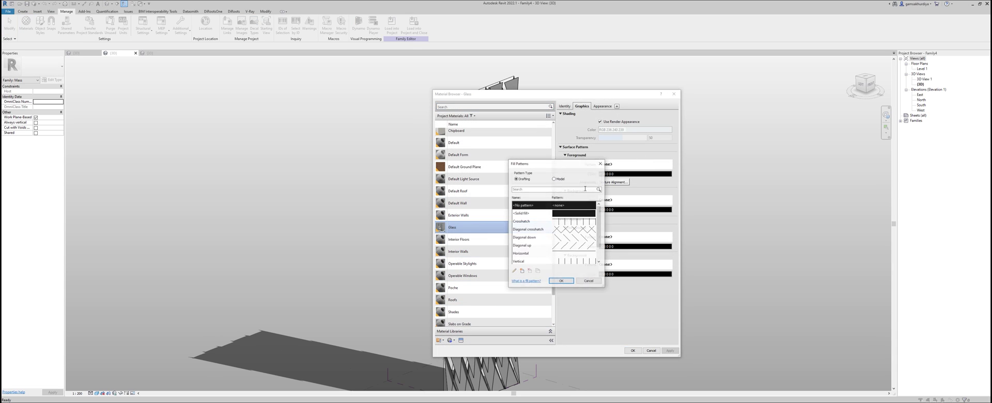
{"action": "left_click", "coordinate": [562, 281]}
{"action": "left_click", "coordinate": [627, 175]}
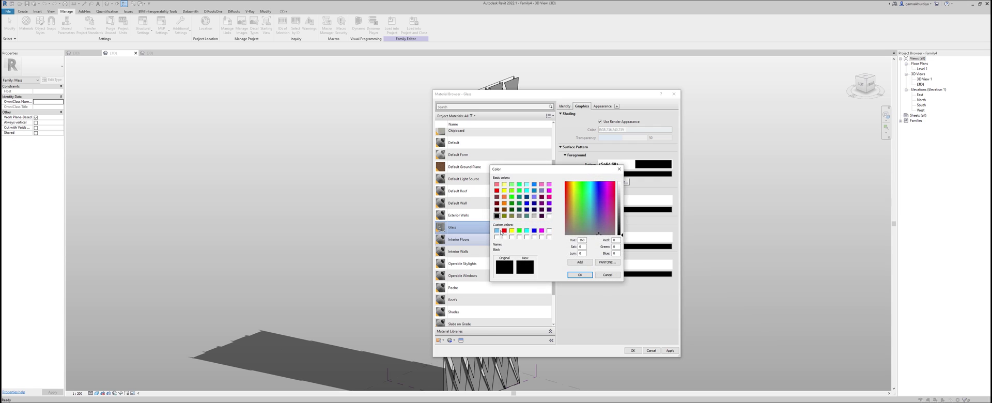
{"action": "left_click", "coordinate": [579, 275]}
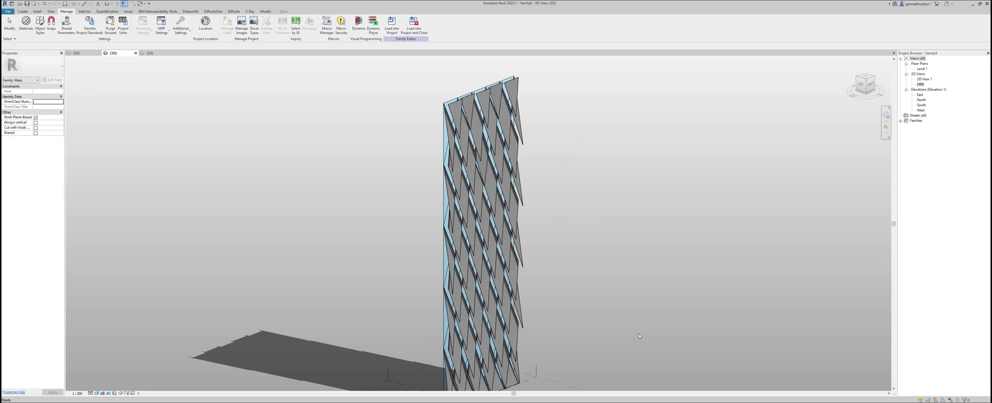
Change the 3D view's visual style and examine the glazed facade from the front and the sides
{"action": "middle_click_drag", "start_coordinate": [550, 278], "coordinate": [292, 319], "text": "shift"}
{"action": "left_click", "coordinate": [96, 393]}
{"action": "left_click", "coordinate": [119, 364]}
{"action": "middle_click_drag", "start_coordinate": [752, 294], "coordinate": [614, 342], "text": "shift"}
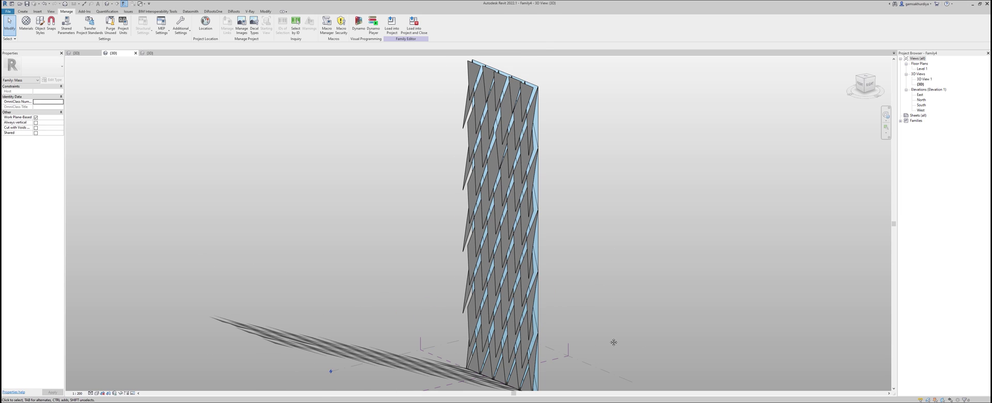
{"action": "middle_click_drag", "start_coordinate": [472, 216], "coordinate": [476, 192], "text": "shift"}
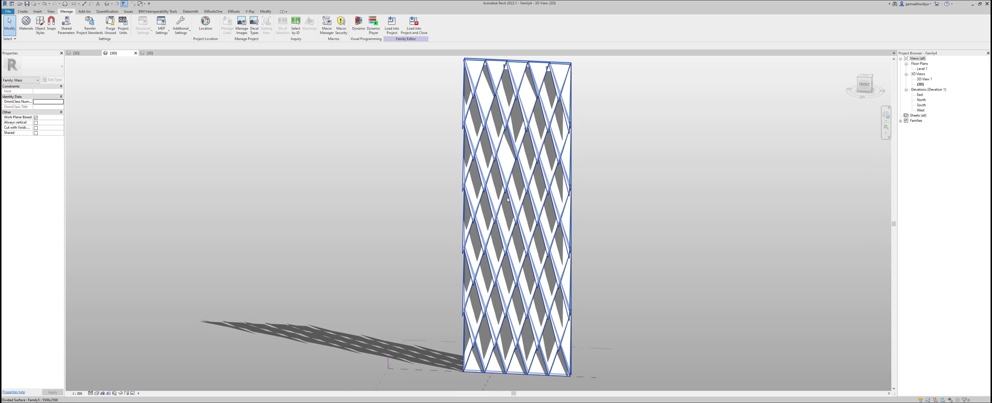
{"action": "mouse_move", "coordinate": [535, 248]}
{"action": "middle_mouse_down", "text": "shift"}
{"action": "mouse_move", "coordinate": [576, 222]}
{"action": "mouse_move", "coordinate": [490, 218]}
{"action": "mouse_move", "coordinate": [746, 266]}
{"action": "mouse_move", "coordinate": [737, 184]}
{"action": "mouse_move", "coordinate": [771, 249]}
{"action": "mouse_move", "coordinate": [726, 258]}
{"action": "middle_mouse_up", "text": "shift"}
{"action": "scroll", "coordinate": [491, 218], "scroll_direction": "up", "scroll_amount": 3}
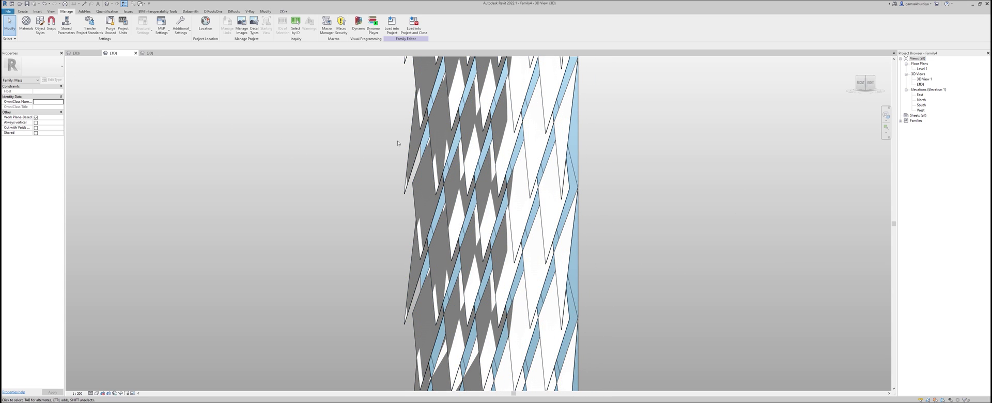
Inspect the available types and the type properties of one 5500x2500 panel in the facade's second column
{"action": "left_click", "coordinate": [438, 137]}
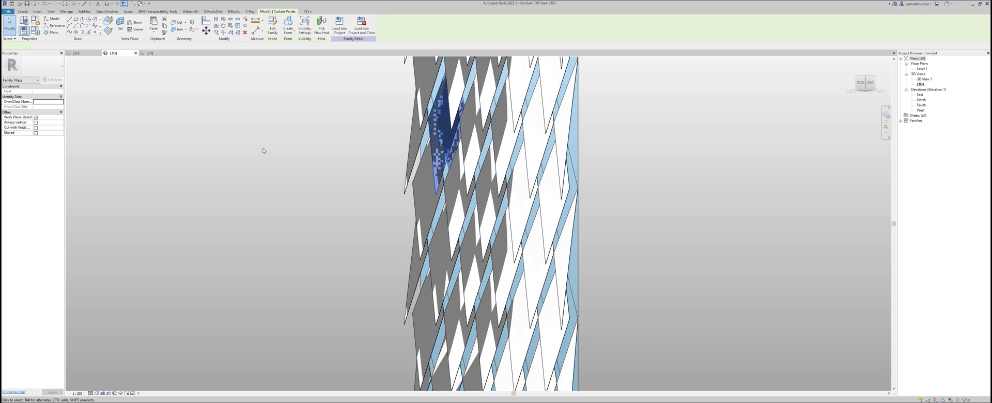
{"action": "left_click", "coordinate": [38, 64]}
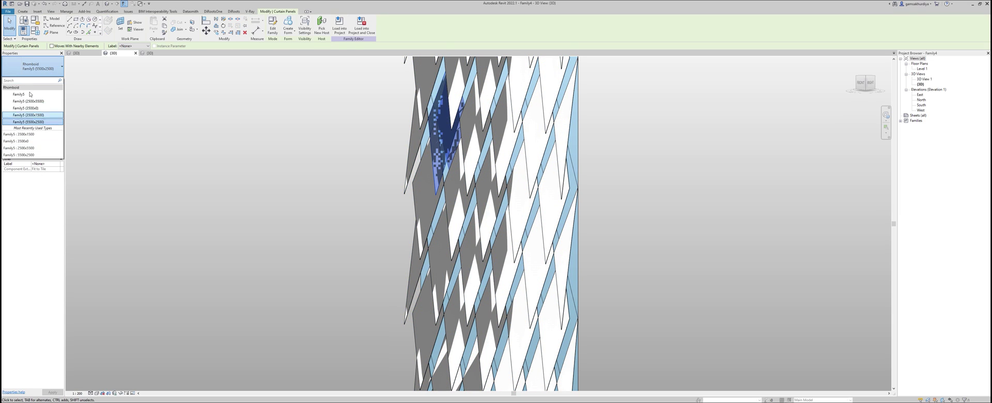
{"action": "left_click", "coordinate": [53, 224]}
{"action": "left_click", "coordinate": [52, 81]}
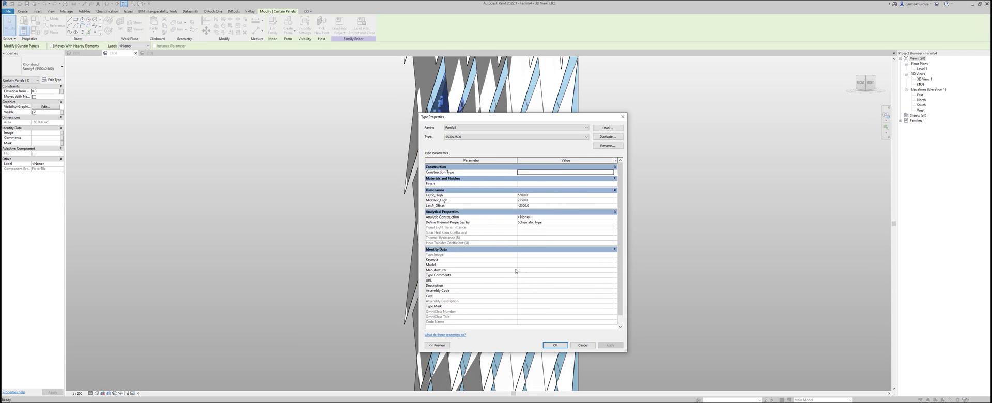
{"action": "left_click", "coordinate": [622, 116]}
{"action": "key", "text": "Escape"}
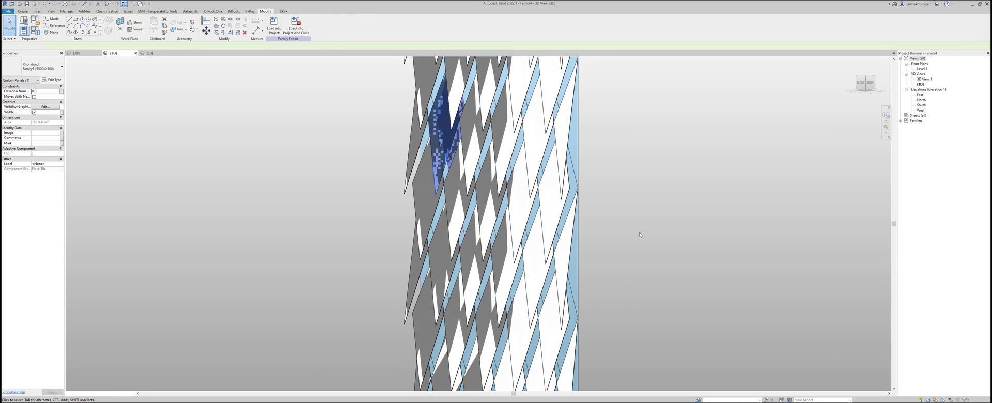
Set the divided surface's U grid number to 20 and deselect the surface
{"action": "scroll", "coordinate": [641, 232], "scroll_direction": "down", "scroll_amount": 5}
{"action": "middle_click_drag", "start_coordinate": [607, 249], "coordinate": [566, 322], "text": "shift"}
{"action": "left_click", "coordinate": [490, 239]}
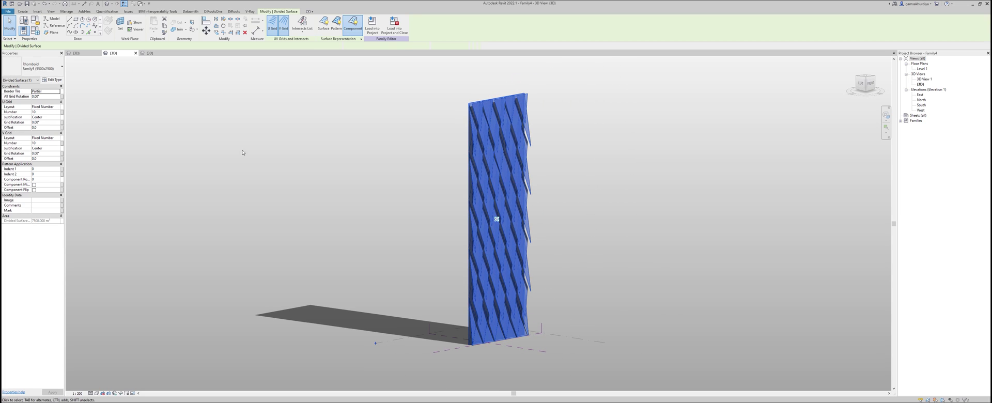
{"action": "left_click", "coordinate": [48, 112]}
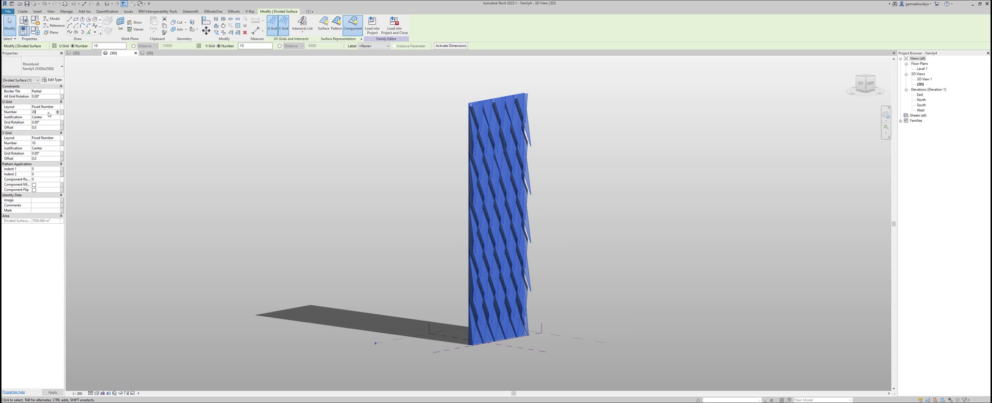
{"action": "key", "text": "Return"}
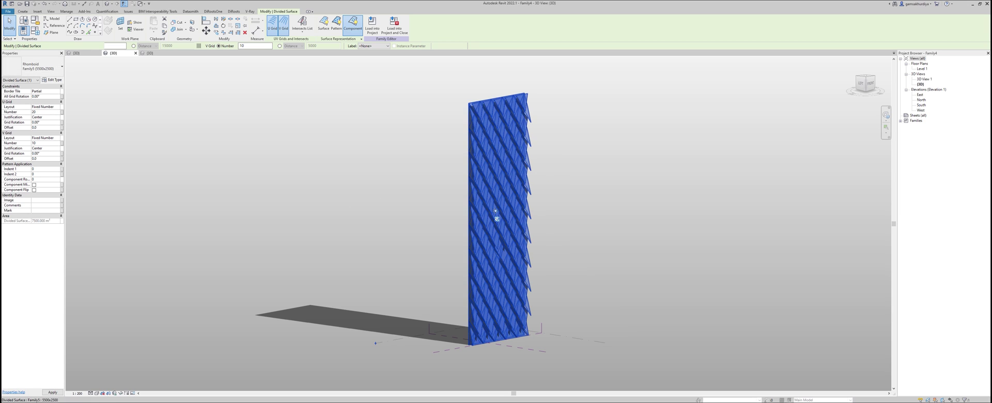
{"action": "left_click", "coordinate": [354, 207]}
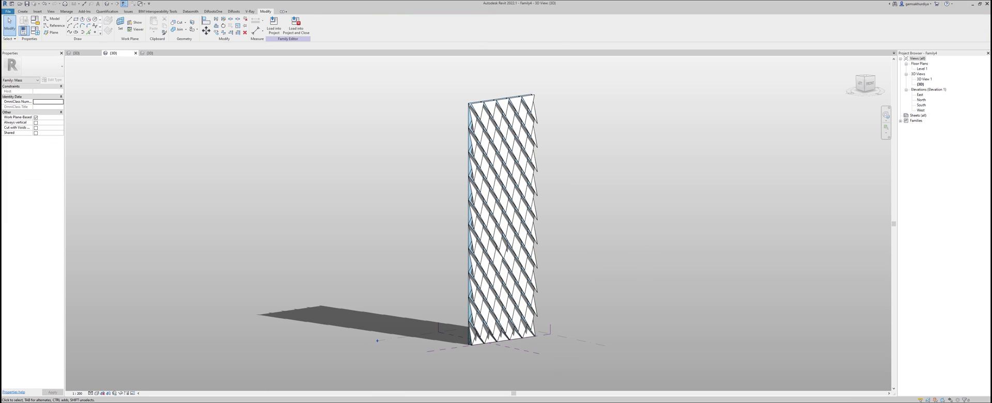